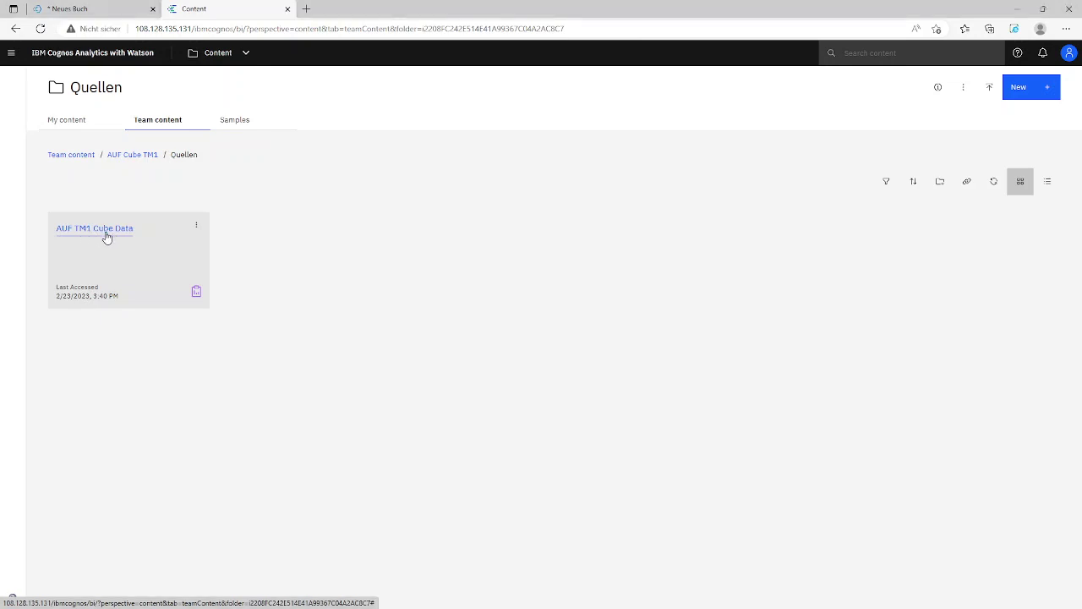
Open the AUF TM1 Cube Data report from Team content > AUF Cube TM1 > Quellen
{"action": "left_click", "coordinate": [107, 237]}
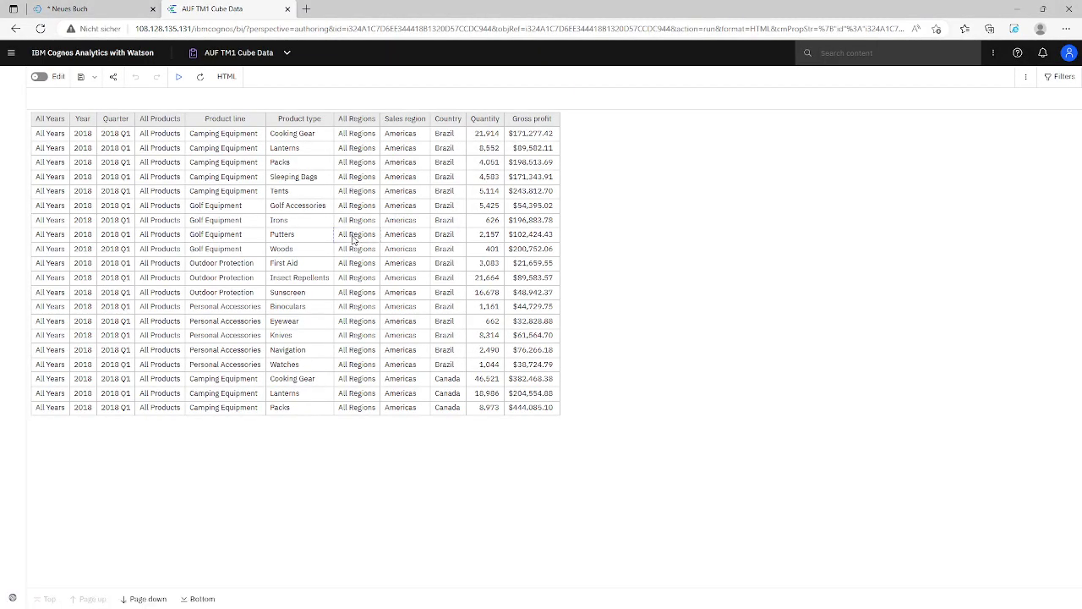
Edit the report and expand Sales (query) > Sales in Insertable objects to list its measures
{"action": "left_click", "coordinate": [40, 77]}
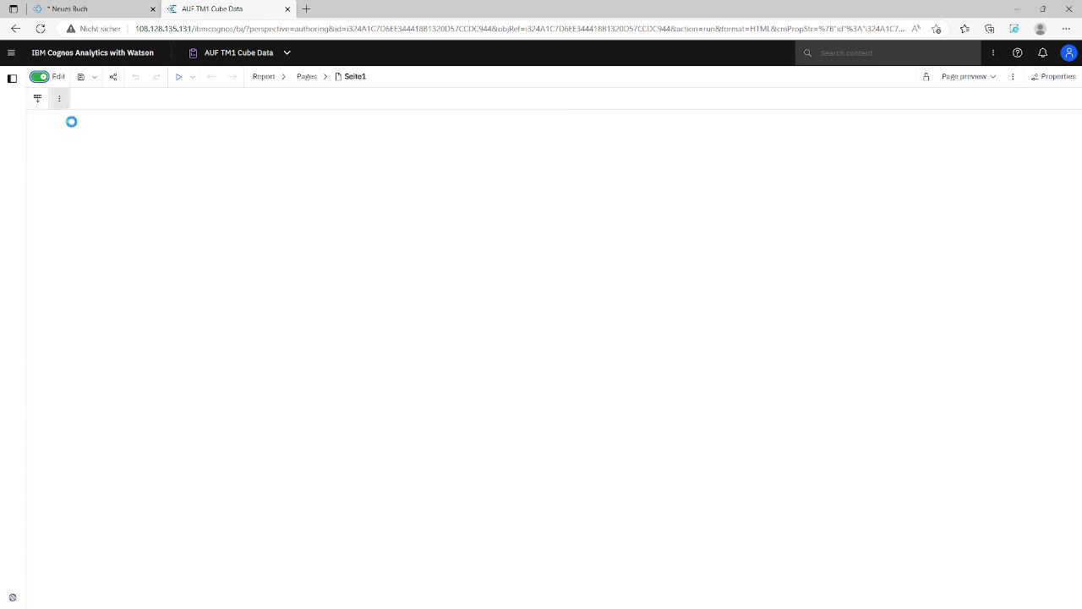
{"action": "left_click", "coordinate": [13, 78]}
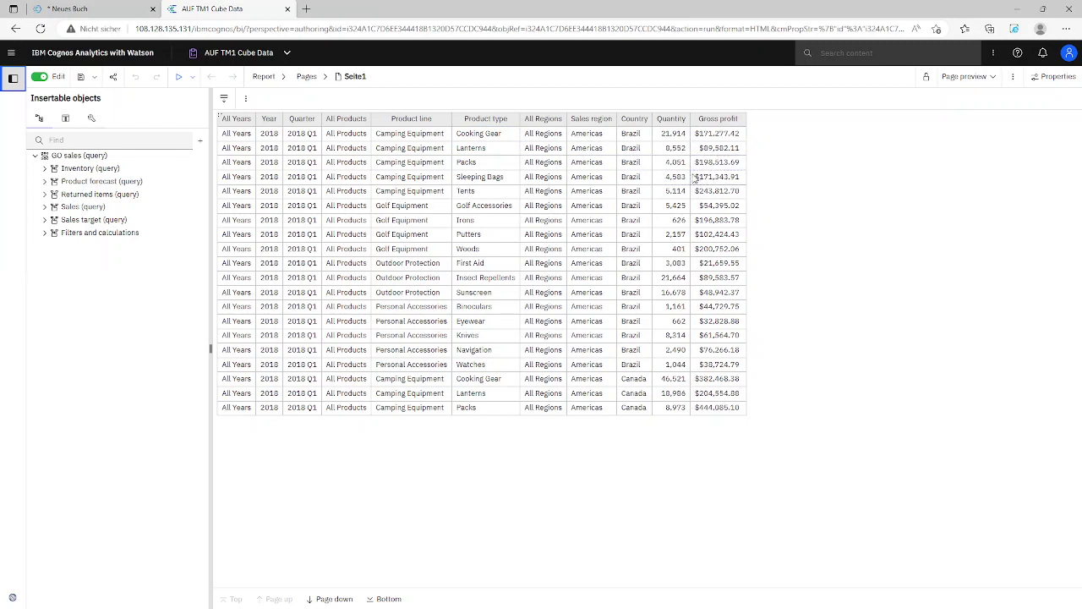
{"action": "left_click", "coordinate": [45, 207]}
{"action": "left_click", "coordinate": [54, 220]}
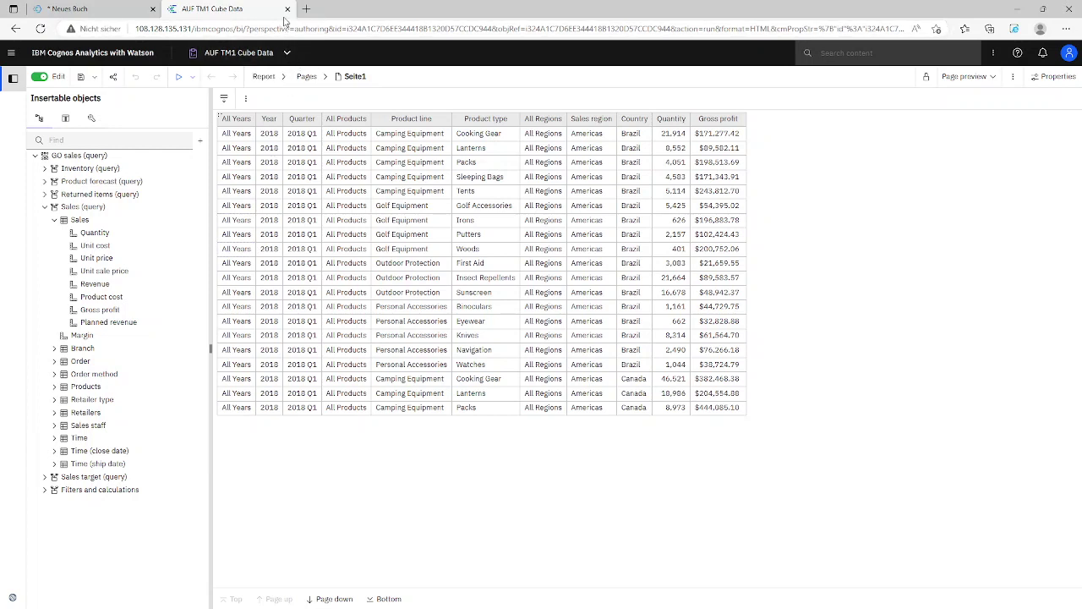
Clear the desktop to show tm1s.cfg in Notepad and launch TM1 Performance Modeler
{"action": "left_click", "coordinate": [1019, 10]}
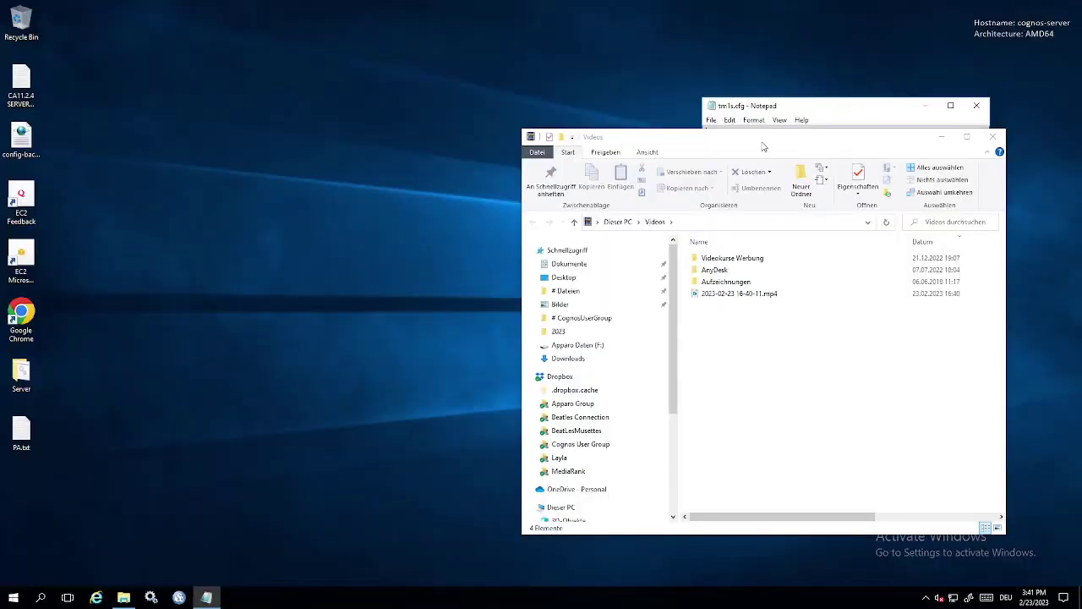
{"action": "left_click_drag", "start_coordinate": [762, 147], "coordinate": [446, 151]}
{"action": "left_click", "coordinate": [624, 141]}
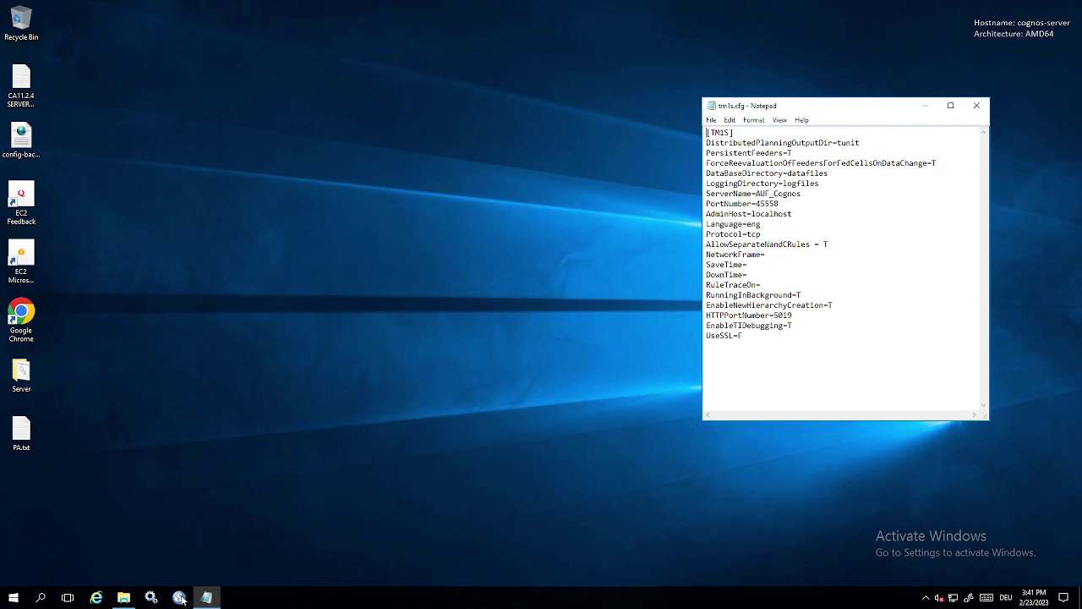
{"action": "left_click", "coordinate": [180, 598]}
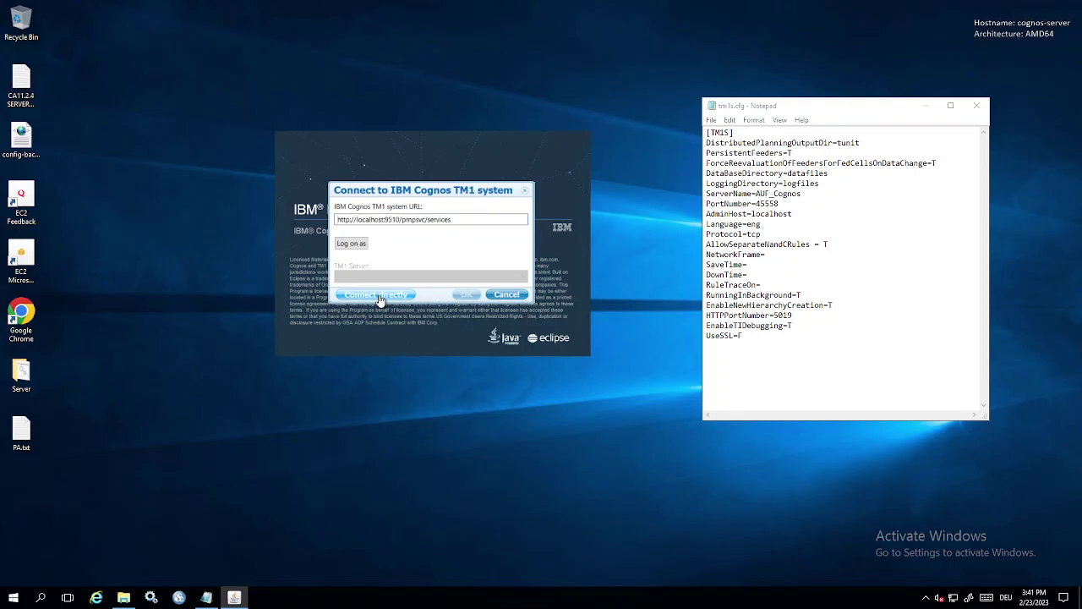
Connect directly to the AUF_Cognos TM1 server, logging in with the user name and password
{"action": "left_click", "coordinate": [379, 296]}
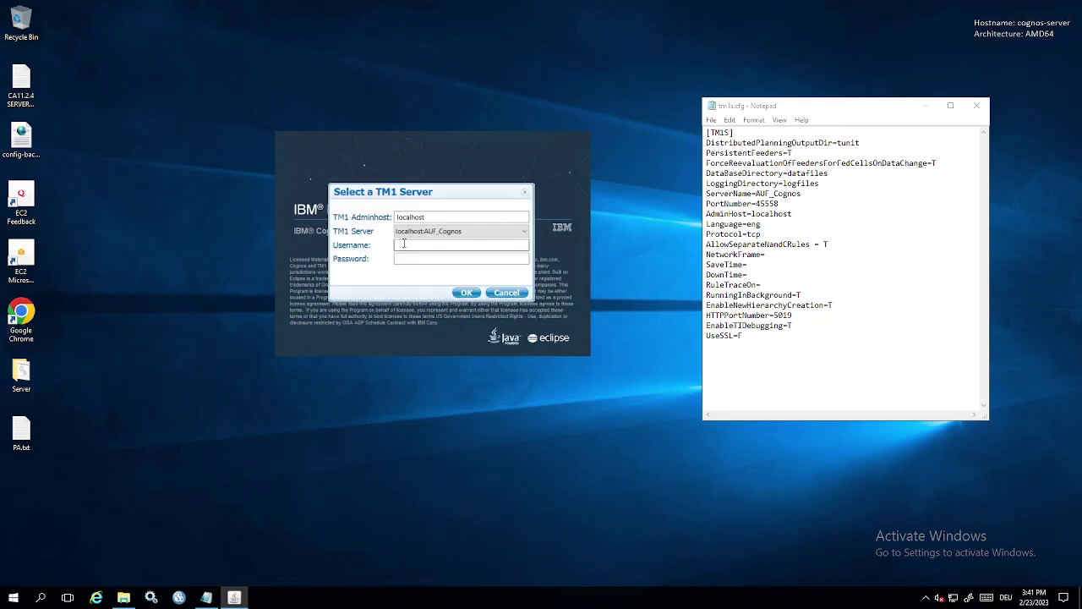
{"action": "left_click", "coordinate": [403, 244]}
{"action": "type", "text": "admin"}
{"action": "key", "text": "Tab"}
{"action": "type", "text": "apple"}
{"action": "key", "text": "Return"}
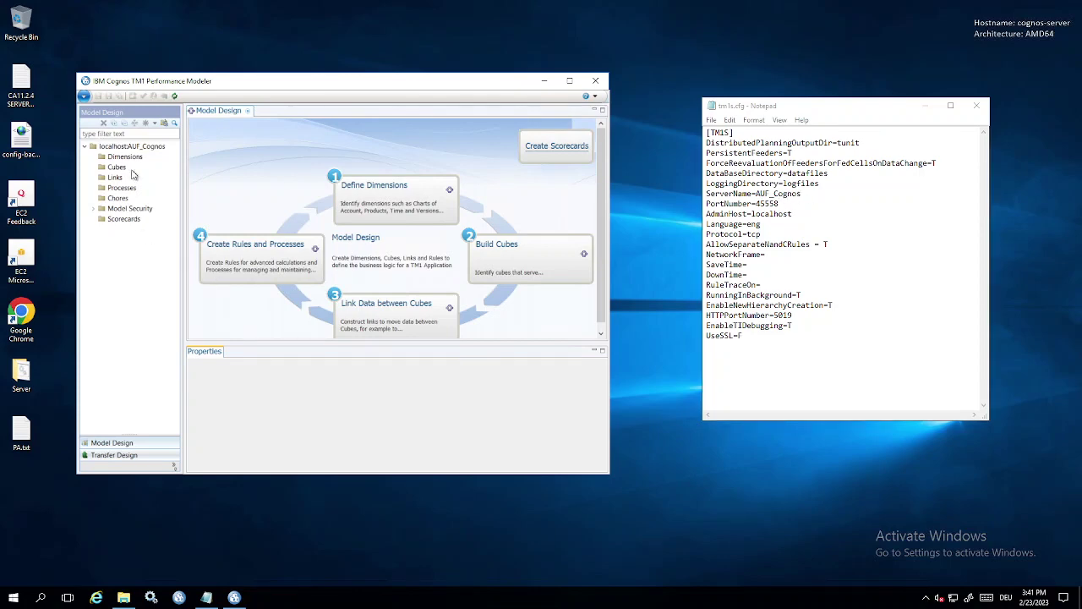
Maximize Performance Modeler and start a Guided Import > Cube from the Cubes folder
{"action": "double_click", "coordinate": [302, 85]}
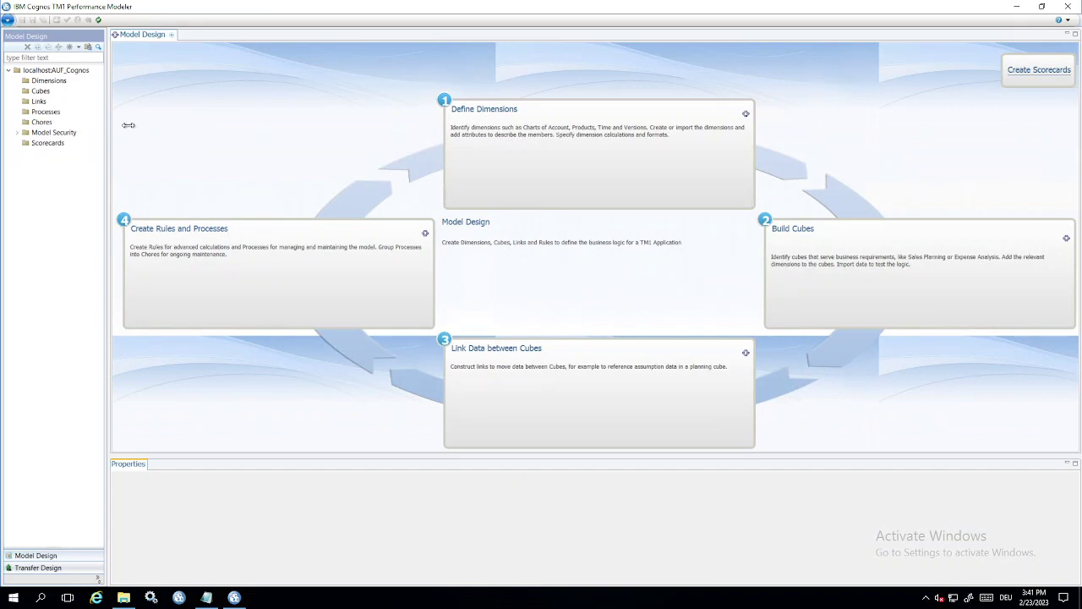
{"action": "left_click_drag", "start_coordinate": [106, 123], "coordinate": [162, 123]}
{"action": "right_click", "coordinate": [38, 92]}
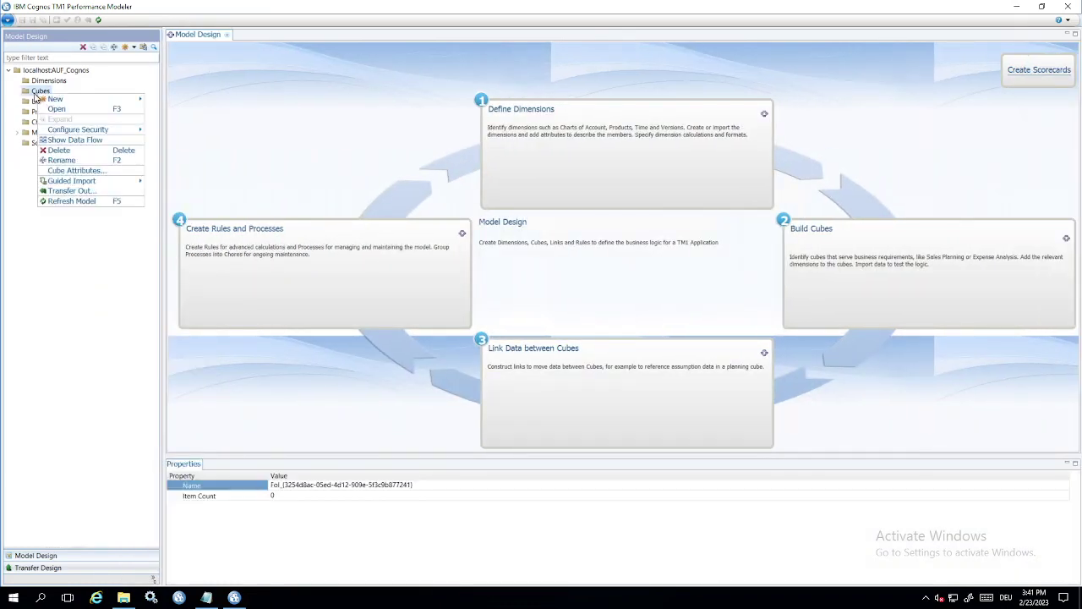
{"action": "mouse_move", "coordinate": [58, 183]}
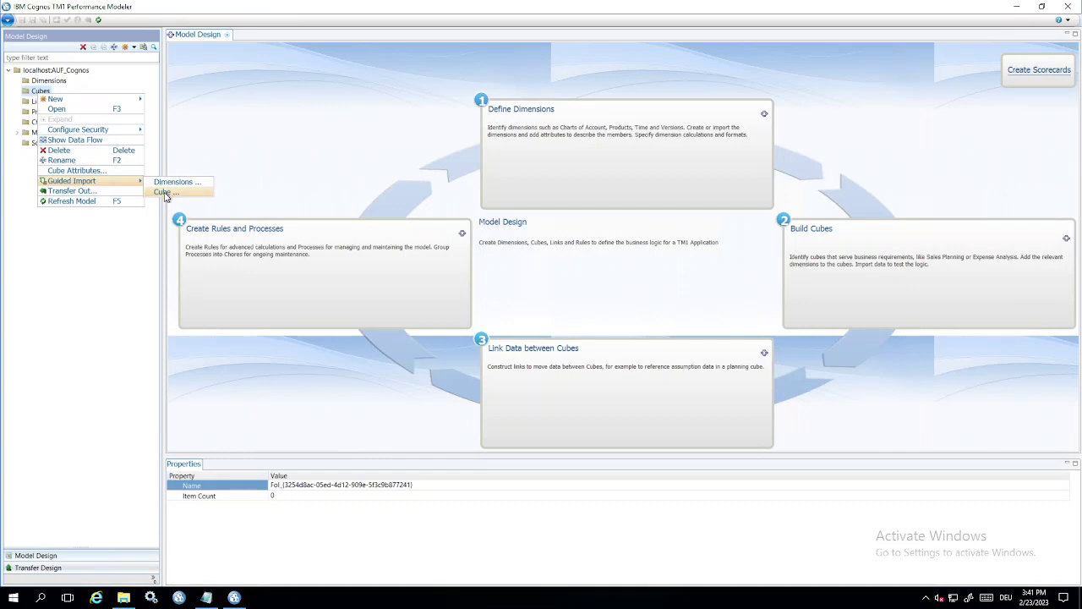
{"action": "left_click", "coordinate": [166, 193]}
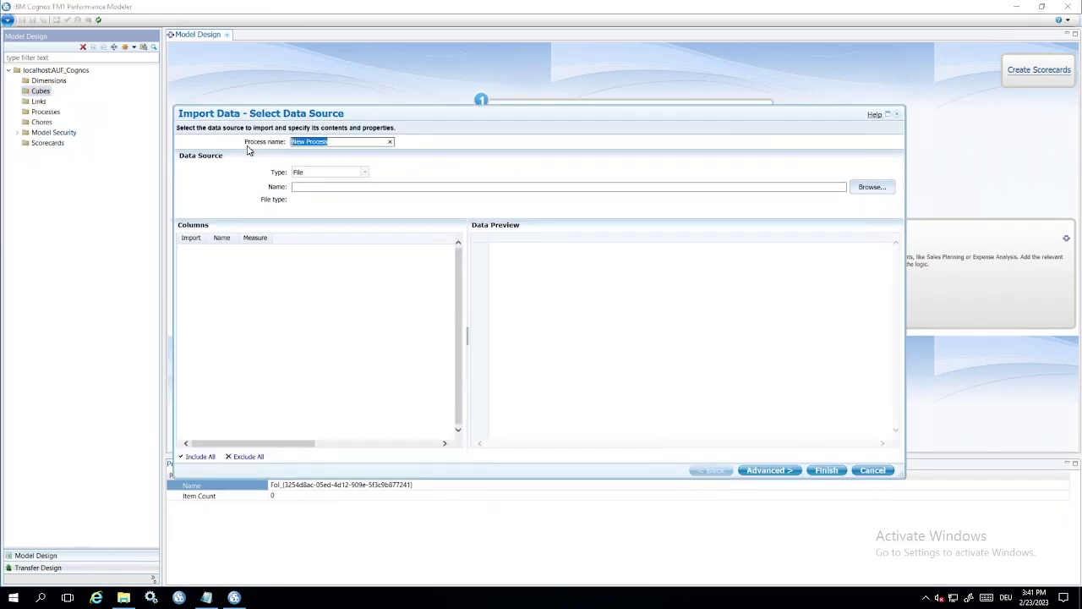
Name the process 'Import Cognos Data' with data source type IBM Cognos Report Data
{"action": "type", "text": "Import Cognos Data"}
{"action": "left_click", "coordinate": [366, 174]}
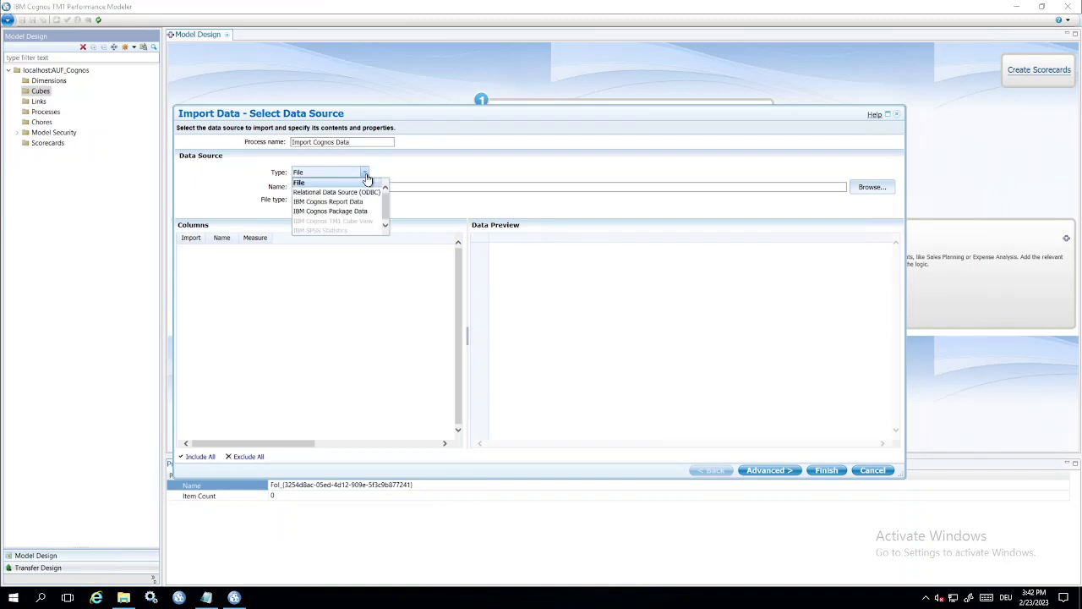
{"action": "left_click", "coordinate": [326, 202]}
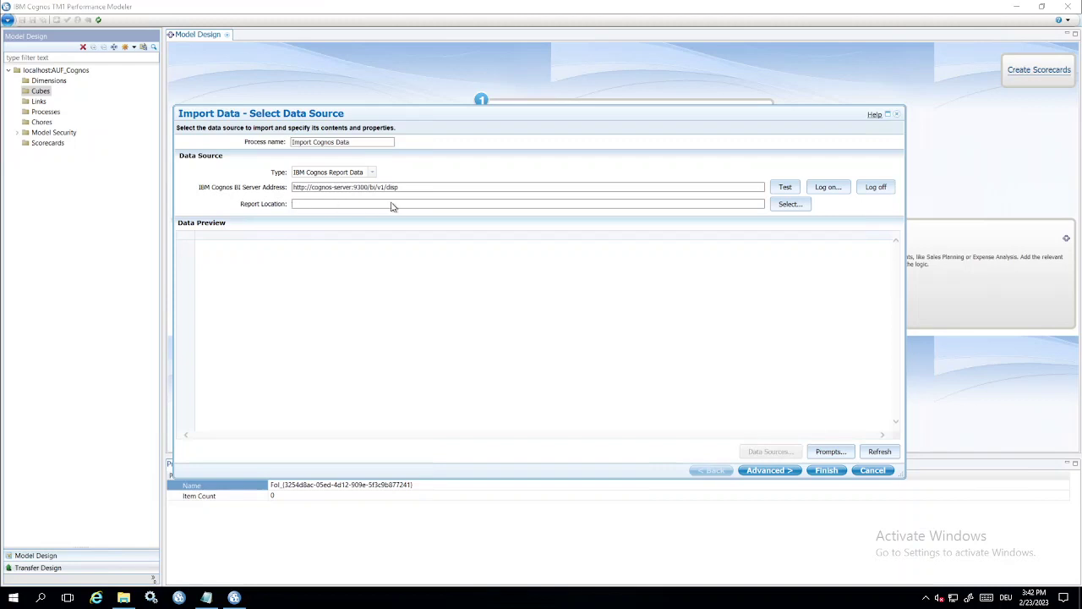
Select the AUF TM1 Cube Data report in AUF Cube TM1 > Quellen as the source
{"action": "left_click", "coordinate": [789, 205]}
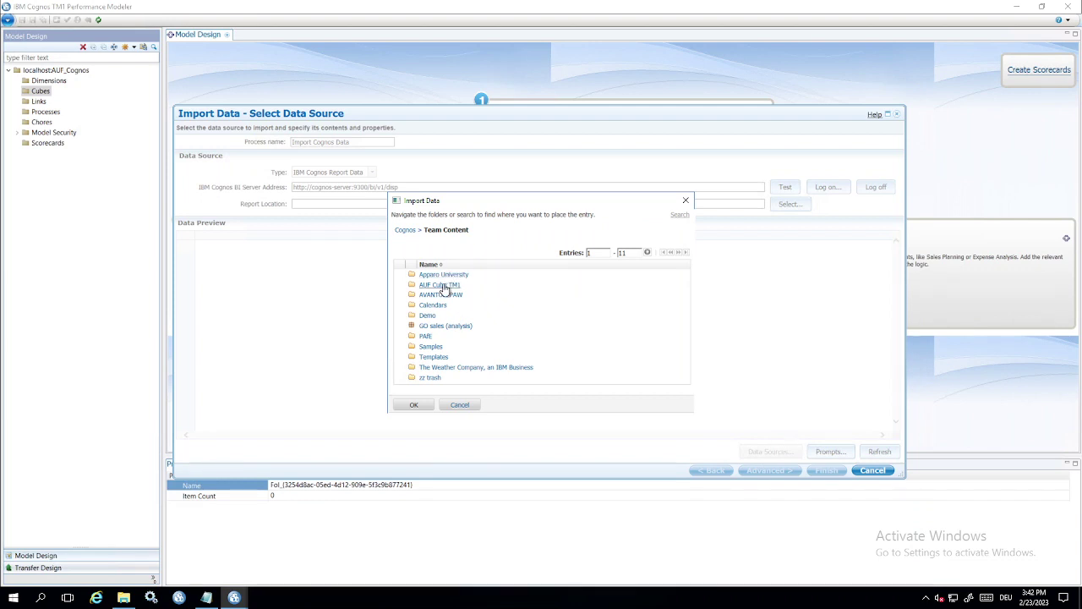
{"action": "left_click", "coordinate": [441, 285]}
{"action": "left_click", "coordinate": [435, 275]}
{"action": "left_click", "coordinate": [400, 274]}
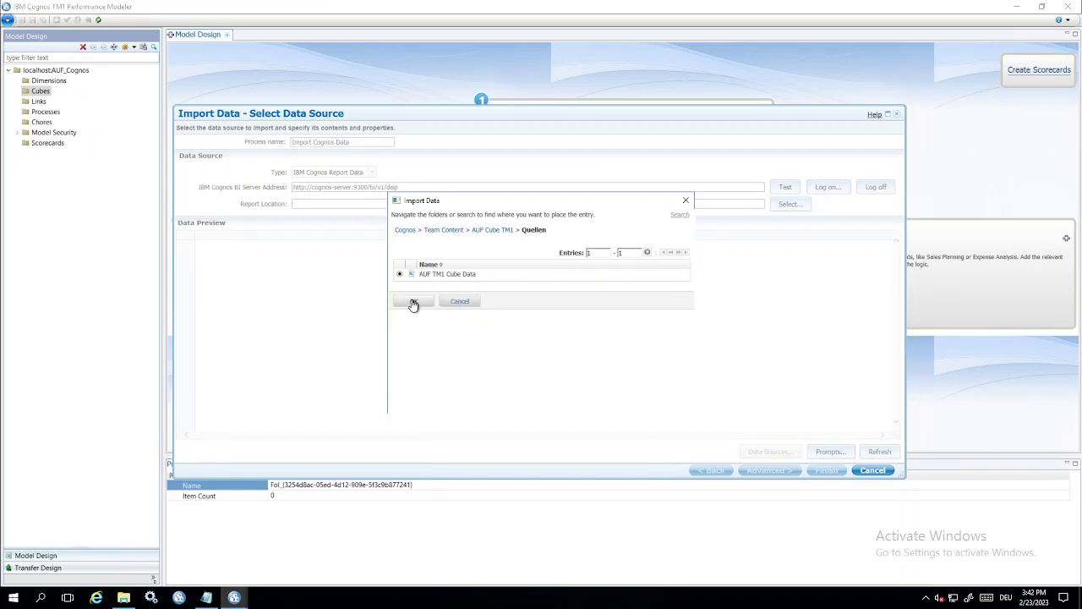
{"action": "left_click", "coordinate": [413, 302]}
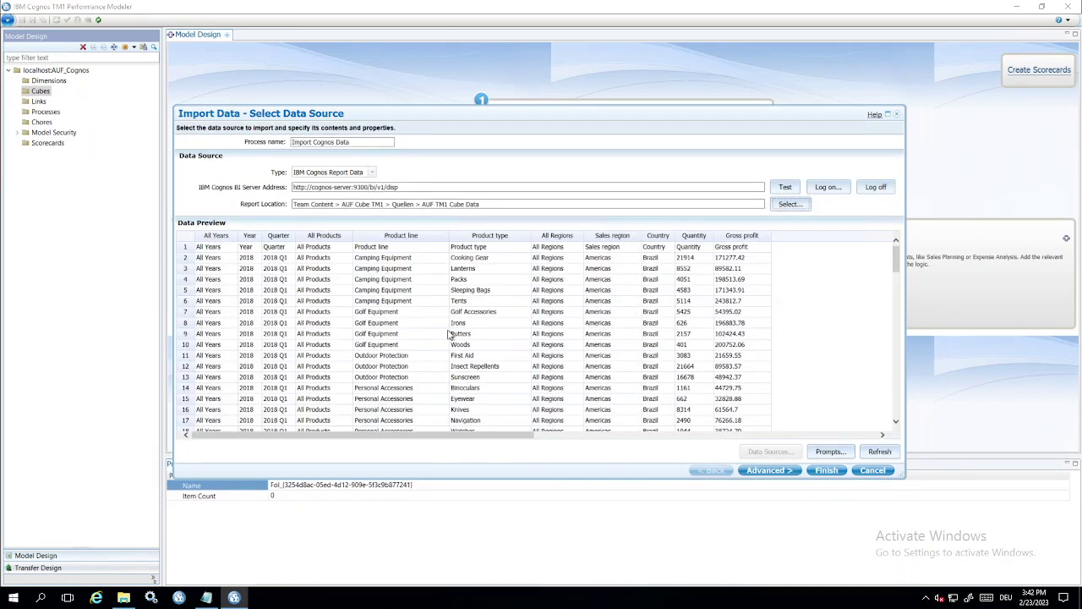
Clear all automatic mappings and map All Years as a dimension with Year and Quarter levels
{"action": "left_click", "coordinate": [767, 472]}
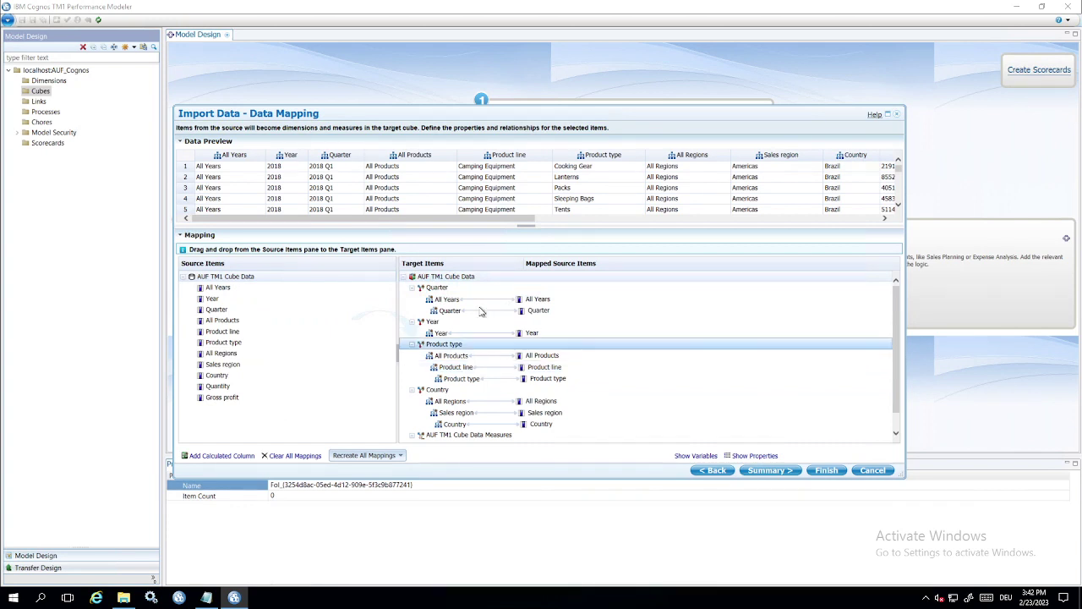
{"action": "left_click", "coordinate": [292, 455]}
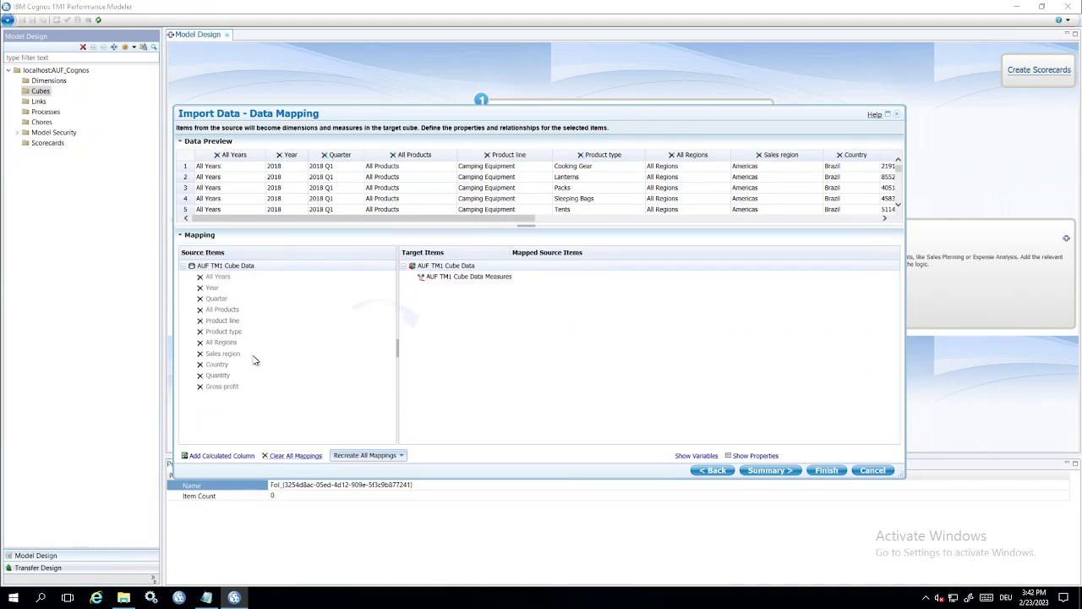
{"action": "left_click_drag", "start_coordinate": [215, 284], "coordinate": [465, 278]}
{"action": "left_click_drag", "start_coordinate": [211, 288], "coordinate": [467, 298]}
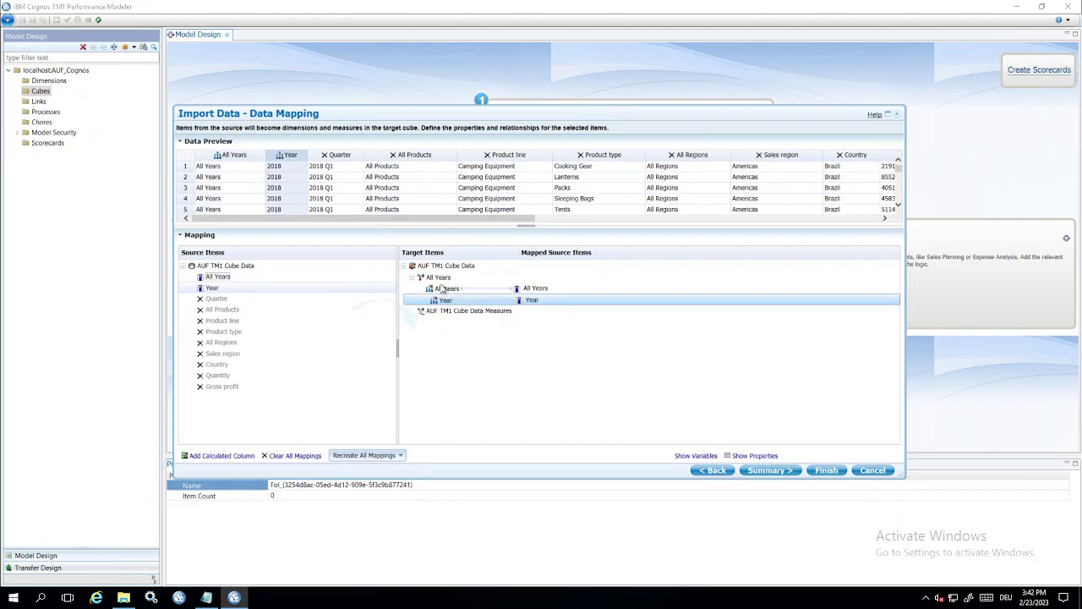
{"action": "left_click_drag", "start_coordinate": [213, 299], "coordinate": [456, 315]}
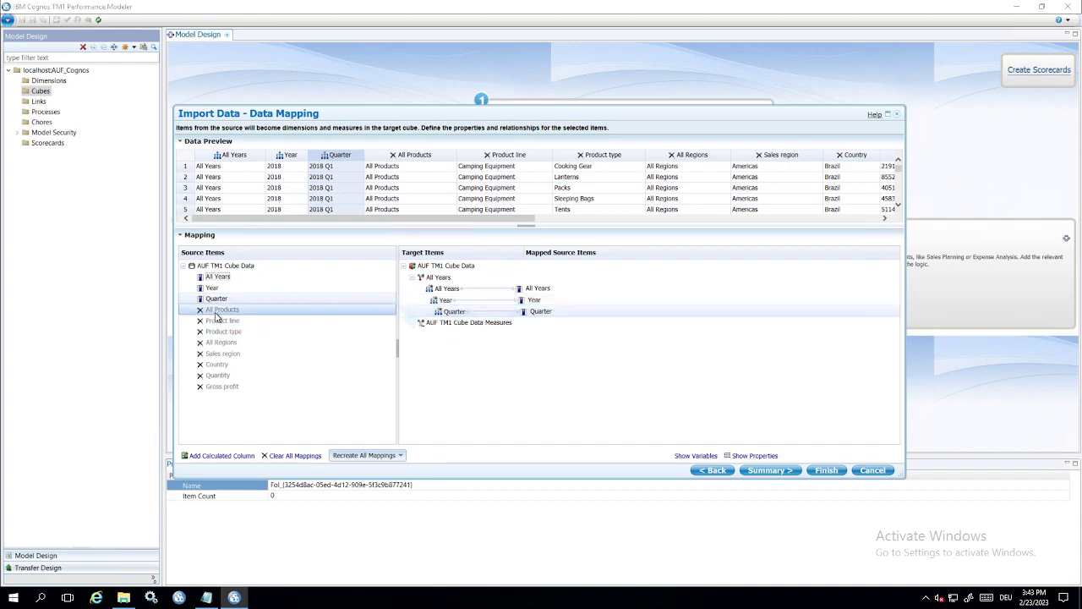
Map All Products with Product line, and All Regions with Sales region and Country levels
{"action": "left_click_drag", "start_coordinate": [216, 314], "coordinate": [453, 268]}
{"action": "left_click_drag", "start_coordinate": [221, 325], "coordinate": [446, 269]}
{"action": "left_click_drag", "start_coordinate": [214, 359], "coordinate": [460, 294]}
{"action": "left_click_drag", "start_coordinate": [217, 365], "coordinate": [469, 311]}
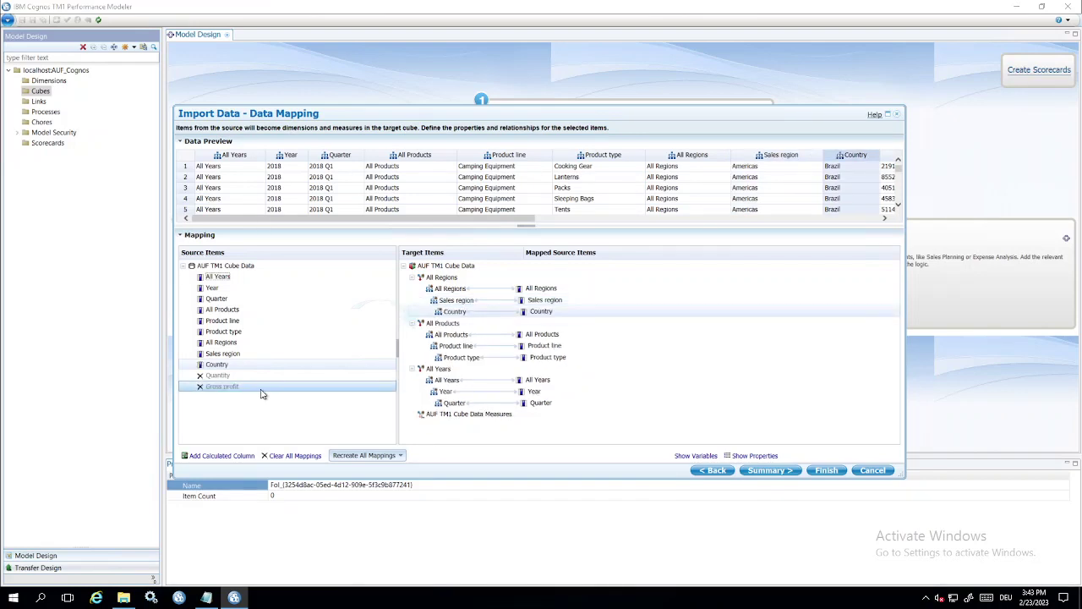
Map Quantity and Gross profit as measures
{"action": "left_click", "coordinate": [216, 375]}
{"action": "left_click_drag", "start_coordinate": [216, 377], "coordinate": [416, 412]}
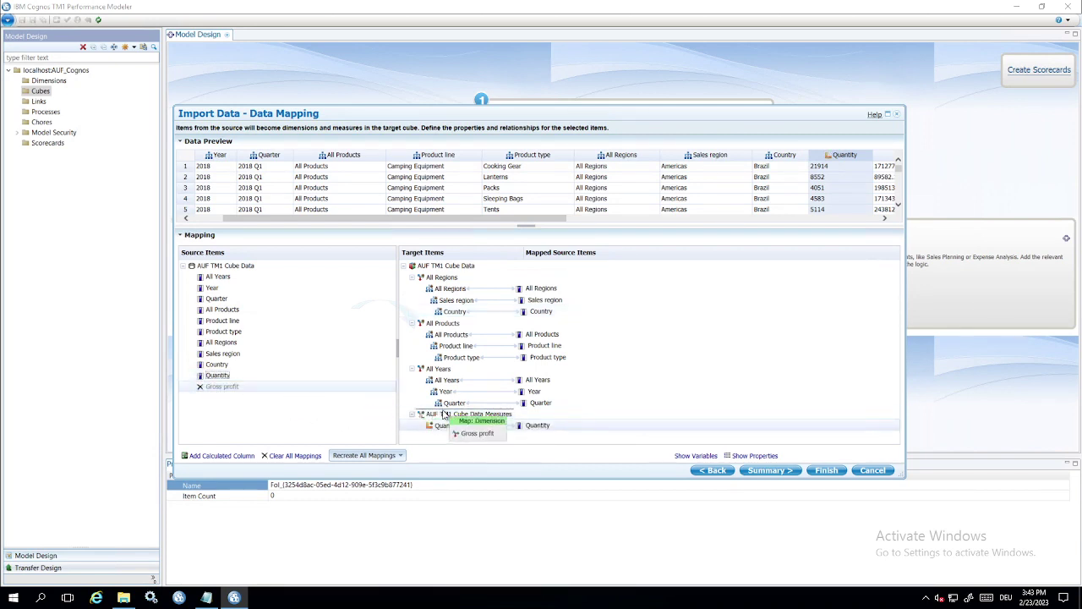
{"action": "left_click_drag", "start_coordinate": [442, 413], "coordinate": [444, 416]}
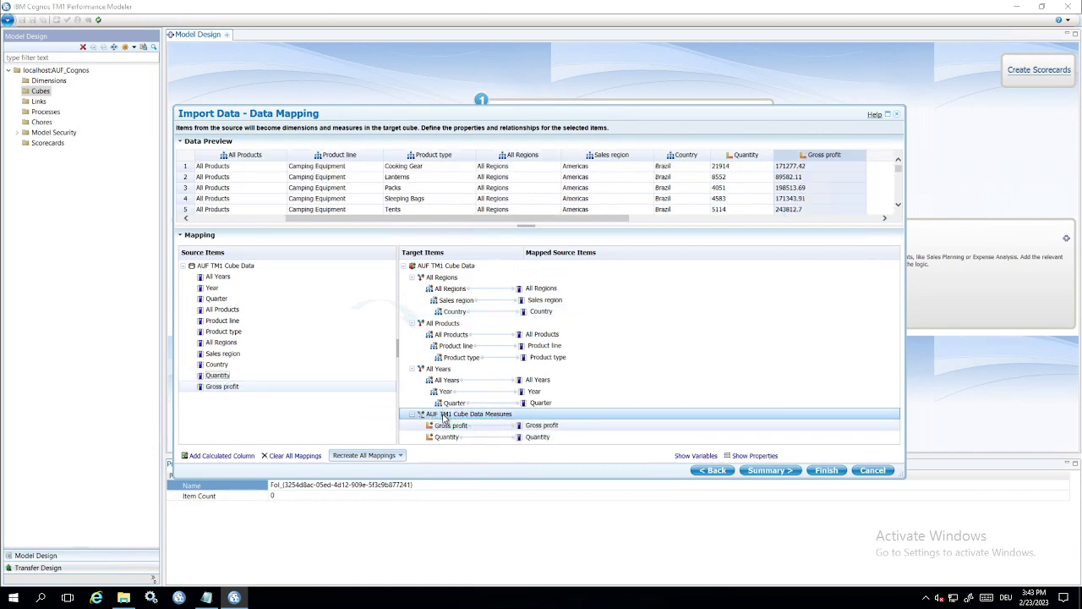
Enable Generate count measure and rename the measures dimension to GO TM1 Cube
{"action": "left_click", "coordinate": [760, 455]}
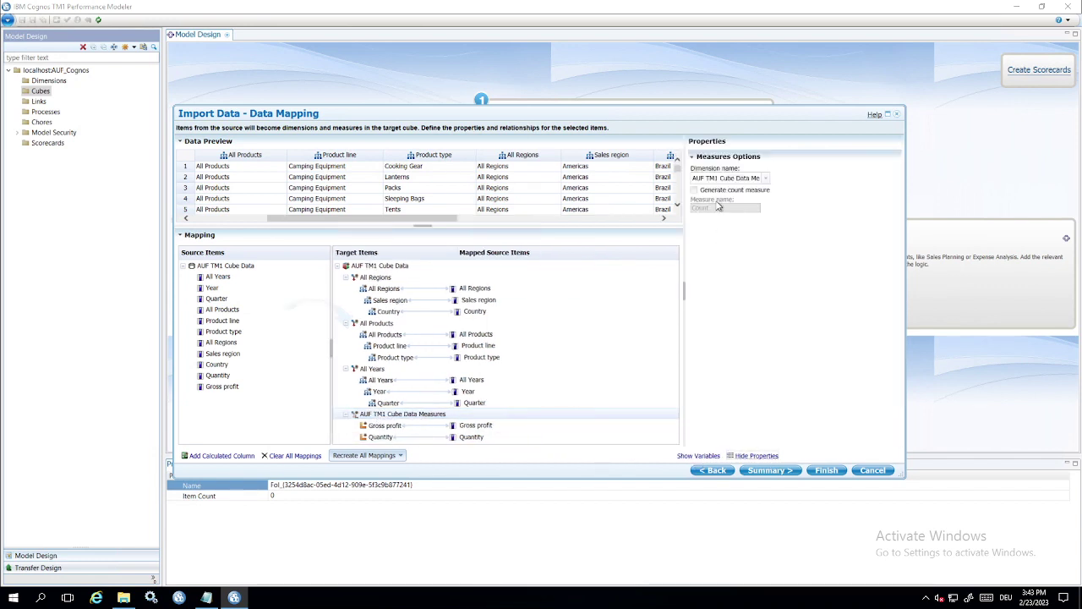
{"action": "left_click", "coordinate": [694, 189]}
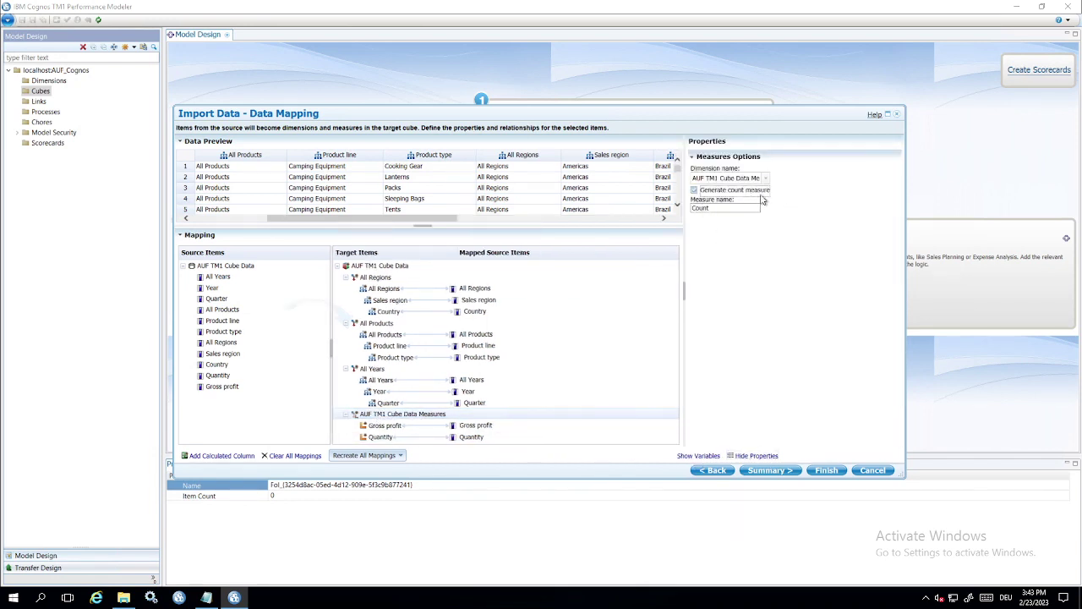
{"action": "left_click", "coordinate": [716, 179]}
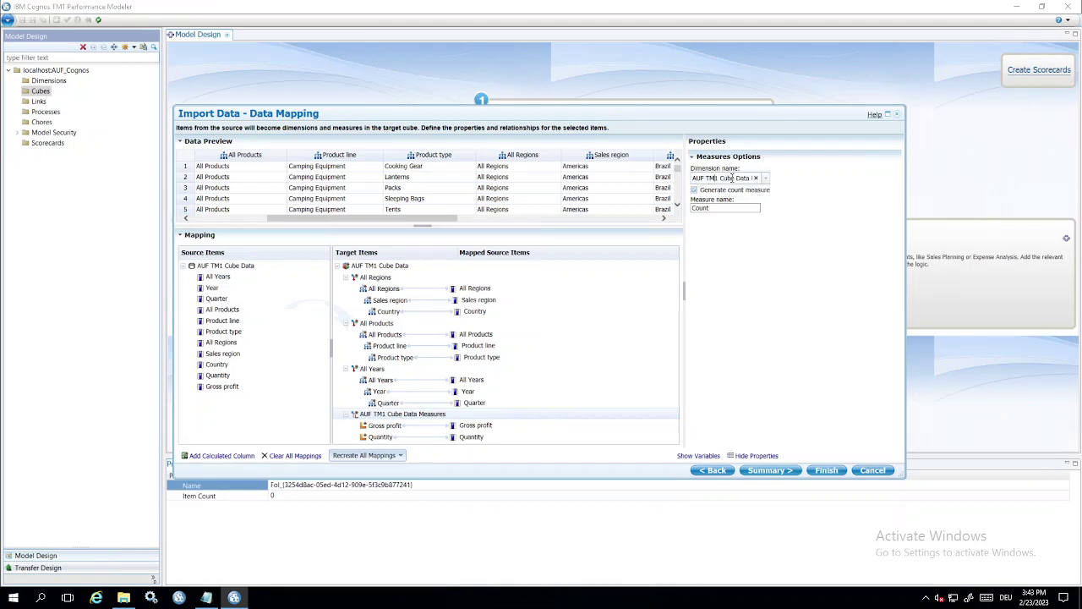
{"action": "left_click_drag", "start_coordinate": [704, 178], "coordinate": [685, 181]}
{"action": "type", "text": "Go"}
{"action": "key", "text": "BackSpace"}
{"action": "type", "text": "O"}
{"action": "key", "text": "shift+End"}
{"action": "key", "text": "Delete"}
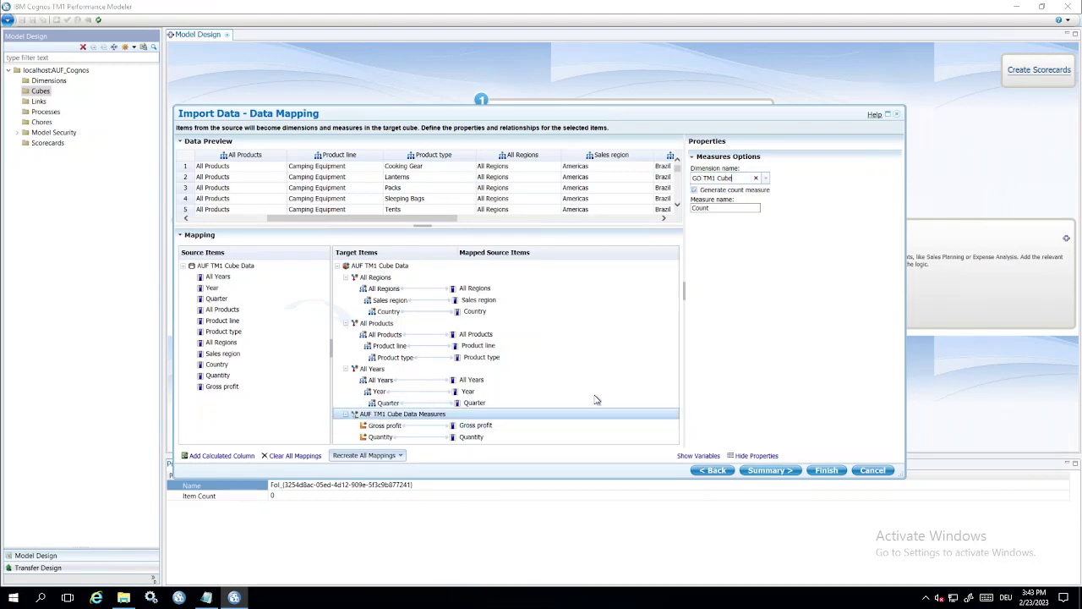
{"action": "key", "text": "Return"}
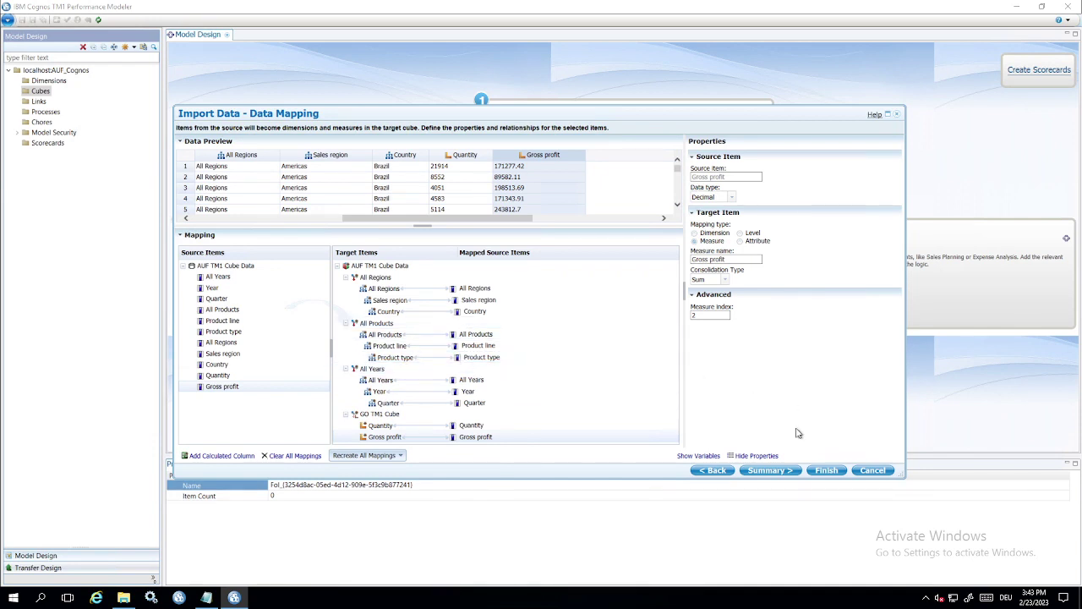
{"action": "left_click", "coordinate": [779, 470]}
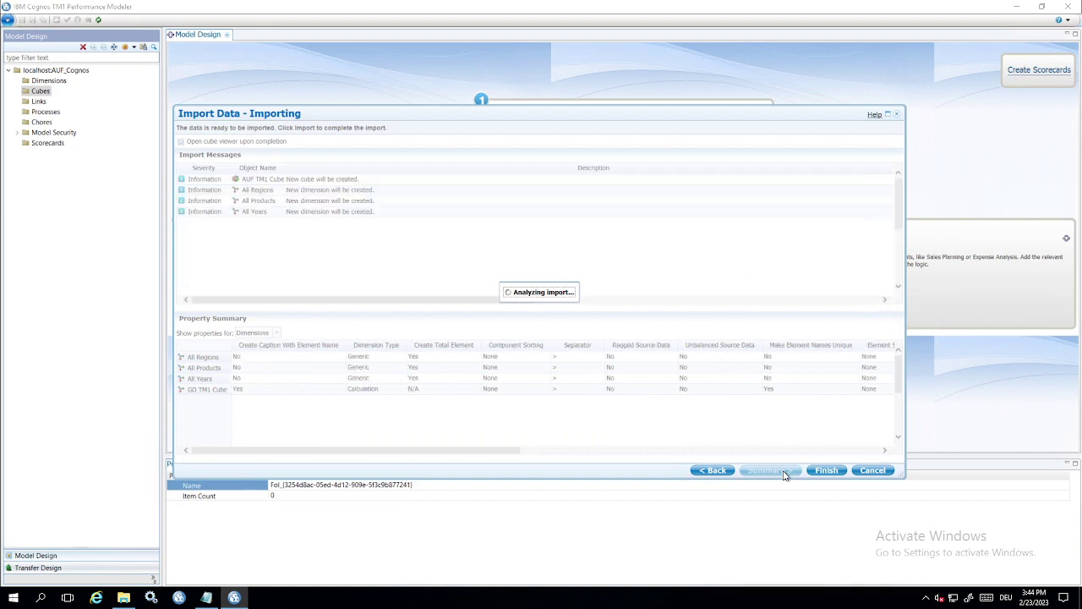
Finish the import, creating the AUF TM1 Cube Data cube with its dimensions and process
{"action": "left_click", "coordinate": [827, 471]}
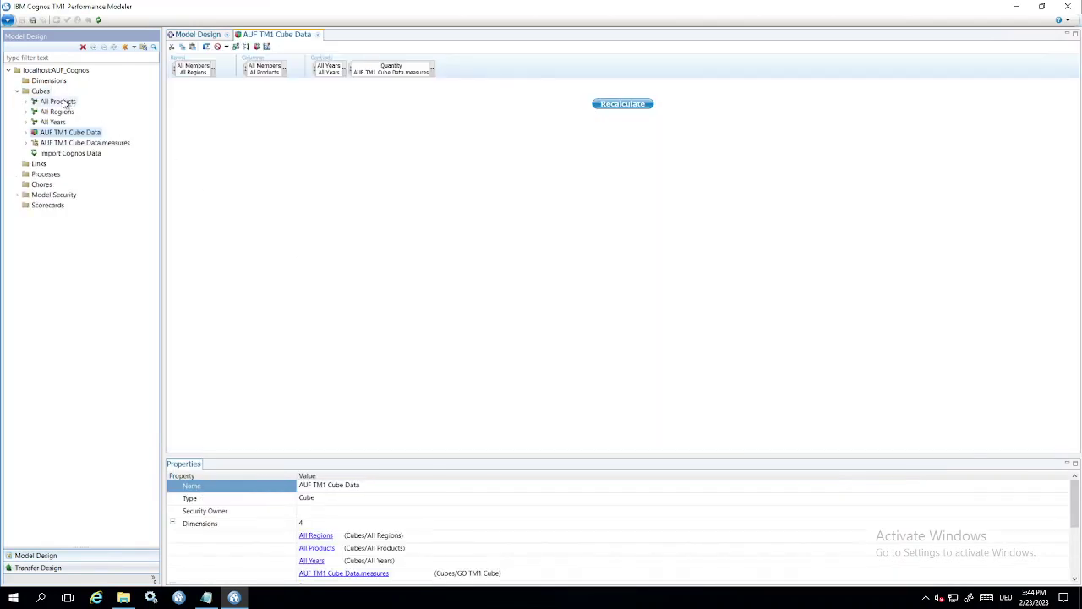
Expand All Regions in the Model Design tree to reveal its All Members subset
{"action": "mouse_move", "coordinate": [56, 134]}
{"action": "left_mouse_down"}
{"action": "mouse_move", "coordinate": [31, 122]}
{"action": "mouse_move", "coordinate": [39, 100]}
{"action": "mouse_move", "coordinate": [50, 127]}
{"action": "left_mouse_up"}
{"action": "left_click", "coordinate": [25, 112]}
{"action": "left_click_drag", "start_coordinate": [52, 115], "coordinate": [53, 119]}
Create a new subset of the All Regions dimension named Europe
{"action": "right_click", "coordinate": [51, 119]}
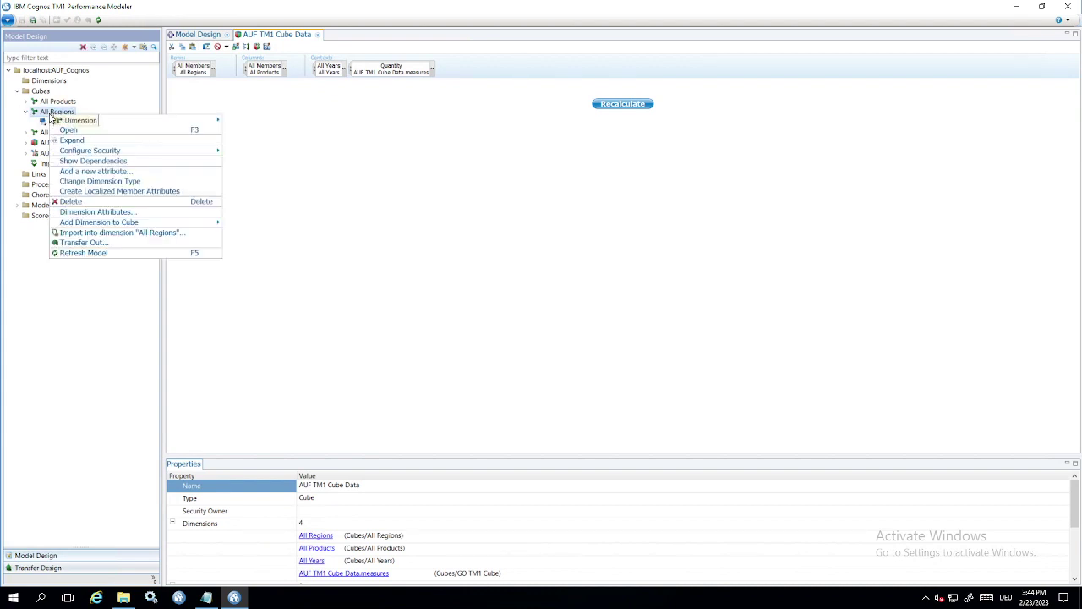
{"action": "mouse_move", "coordinate": [114, 124]}
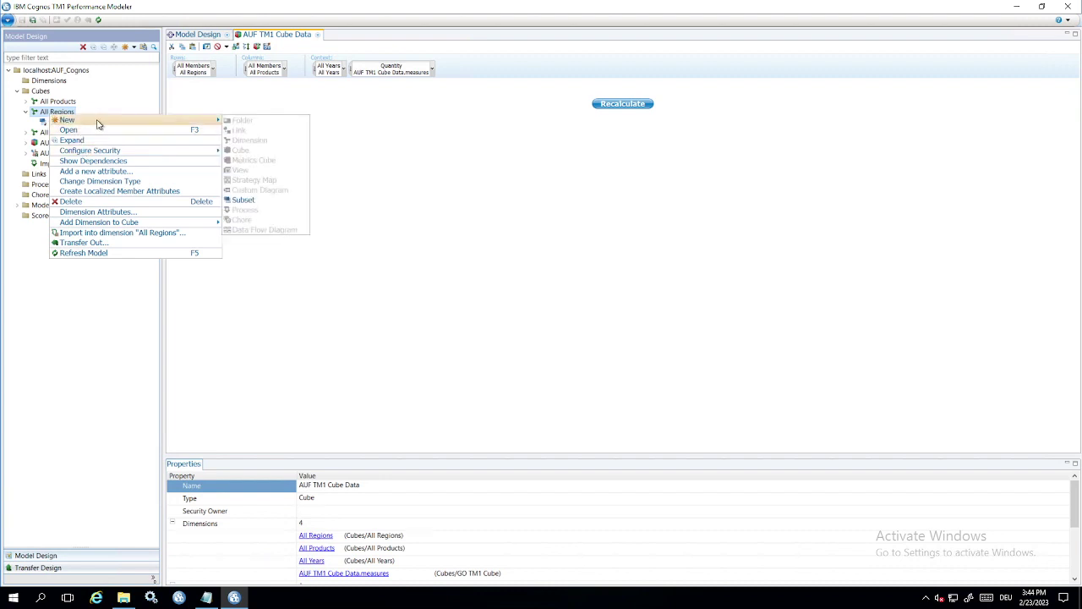
{"action": "left_click", "coordinate": [247, 200]}
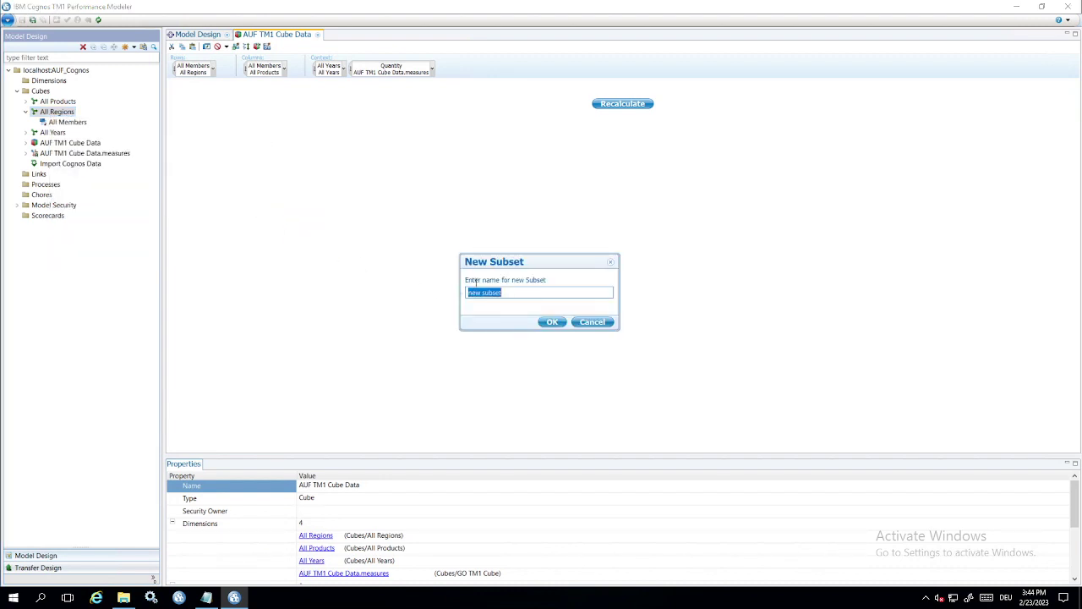
{"action": "type", "text": "Europe"}
{"action": "left_click", "coordinate": [551, 325]}
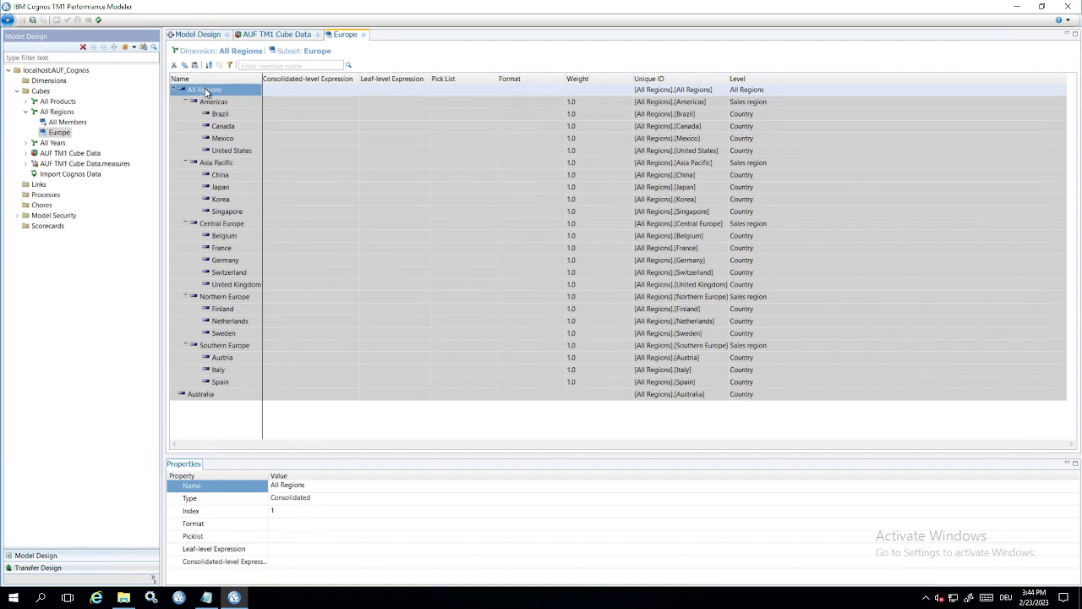
Remove the All Regions total, Americas, Asia Pacific and Australia from the Europe subset
{"action": "key", "text": "Delete"}
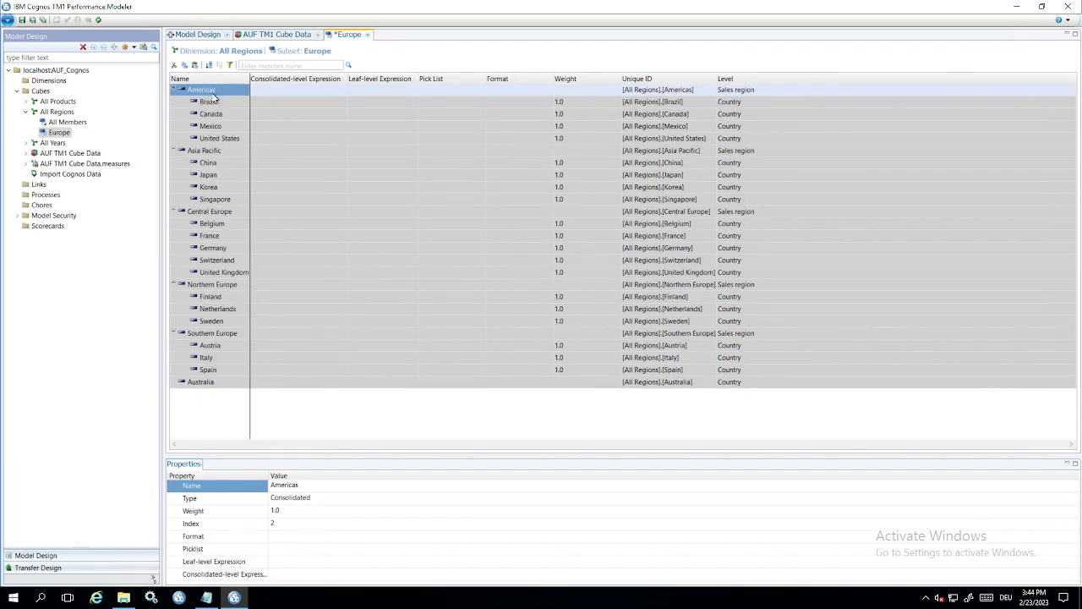
{"action": "left_click", "coordinate": [208, 200], "text": "shift"}
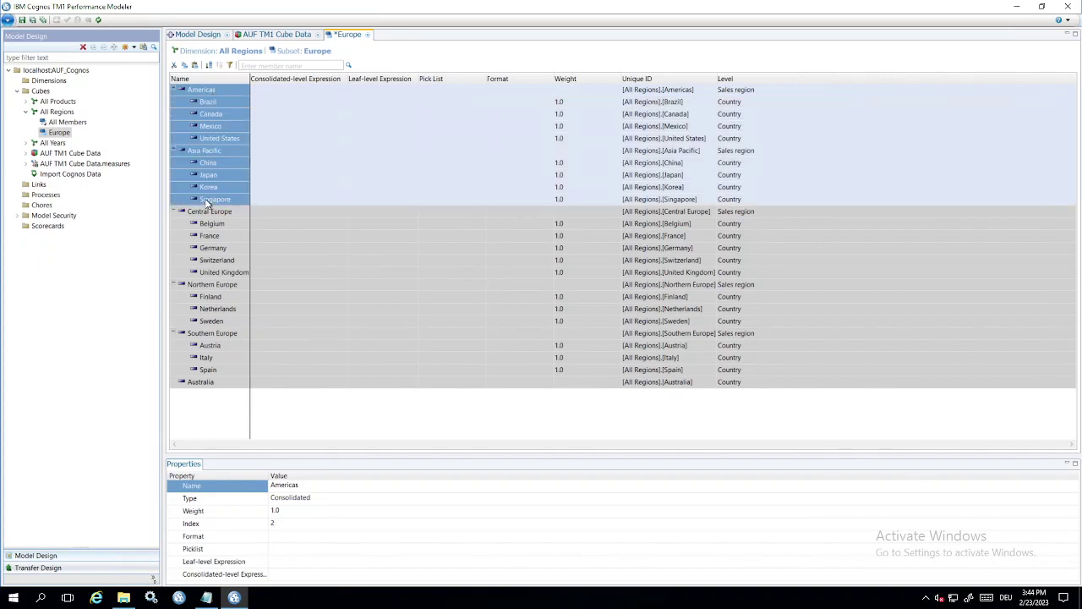
{"action": "key", "text": "Delete"}
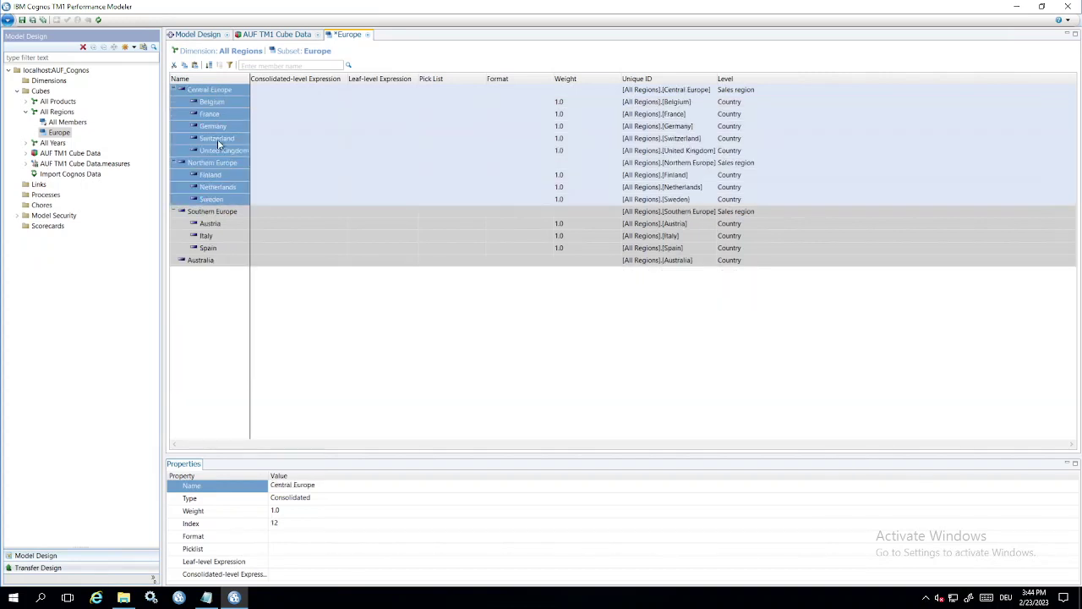
{"action": "left_click", "coordinate": [200, 264]}
{"action": "key", "text": "Delete"}
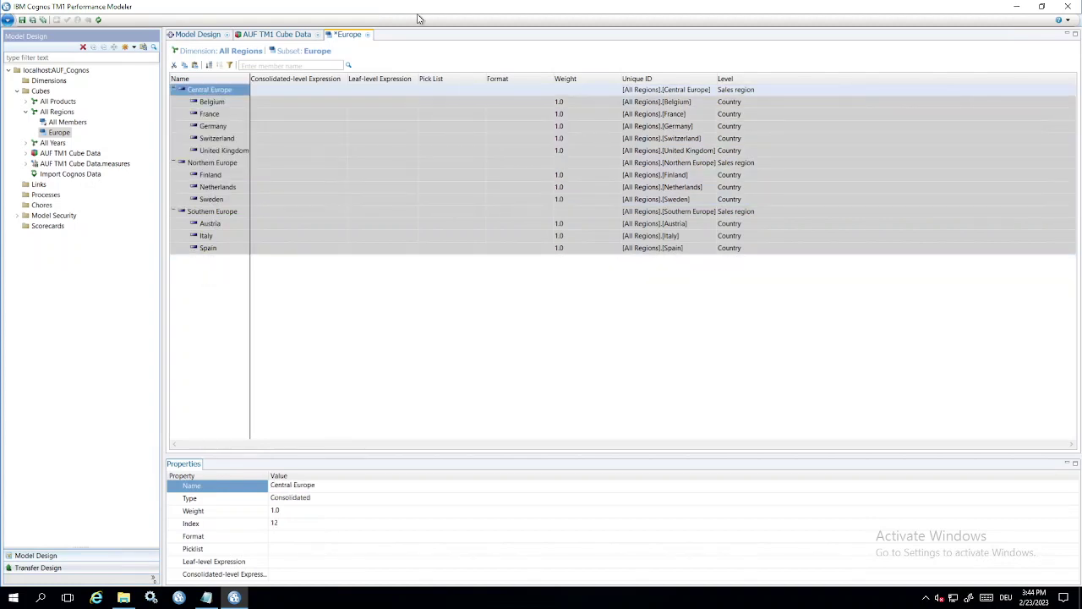
Save the Europe subset, close the AUF TM1 Cube Data view and minimize the modeler
{"action": "left_click", "coordinate": [368, 35]}
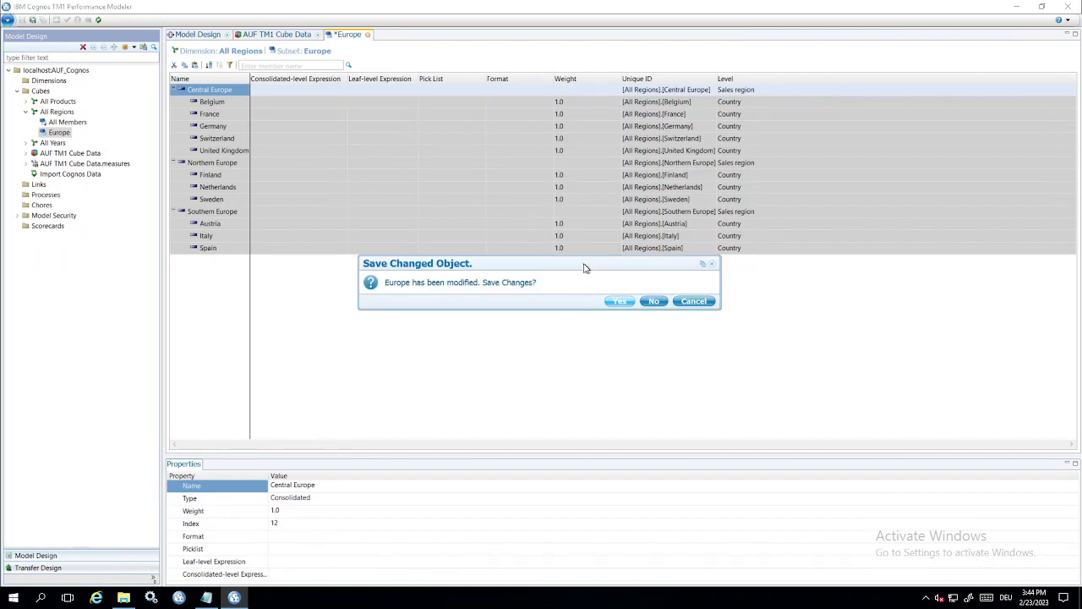
{"action": "left_click", "coordinate": [620, 302]}
{"action": "left_click", "coordinate": [315, 37]}
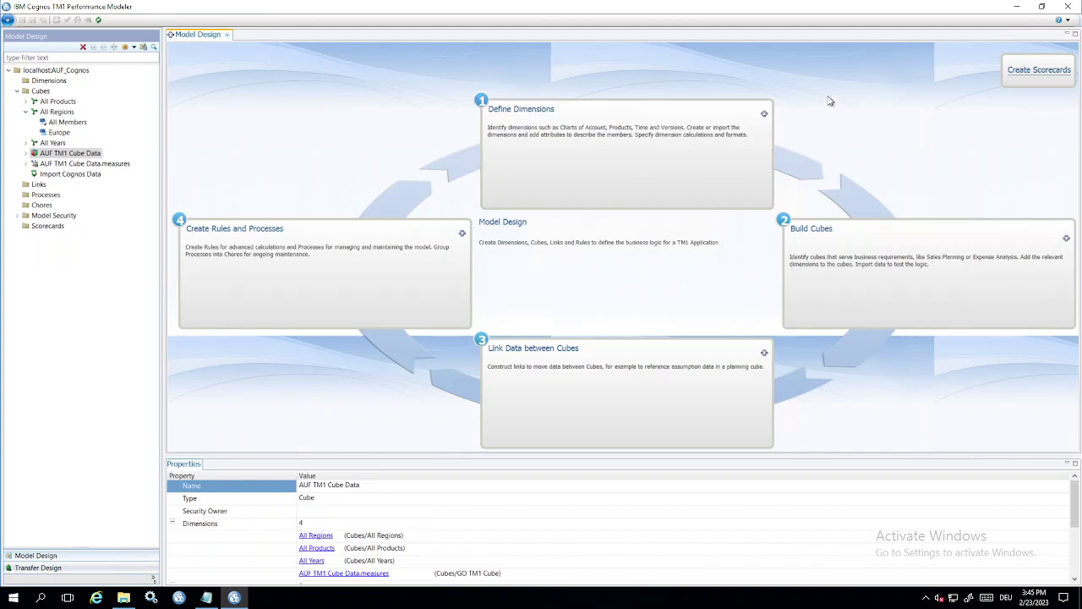
{"action": "left_click", "coordinate": [1016, 6]}
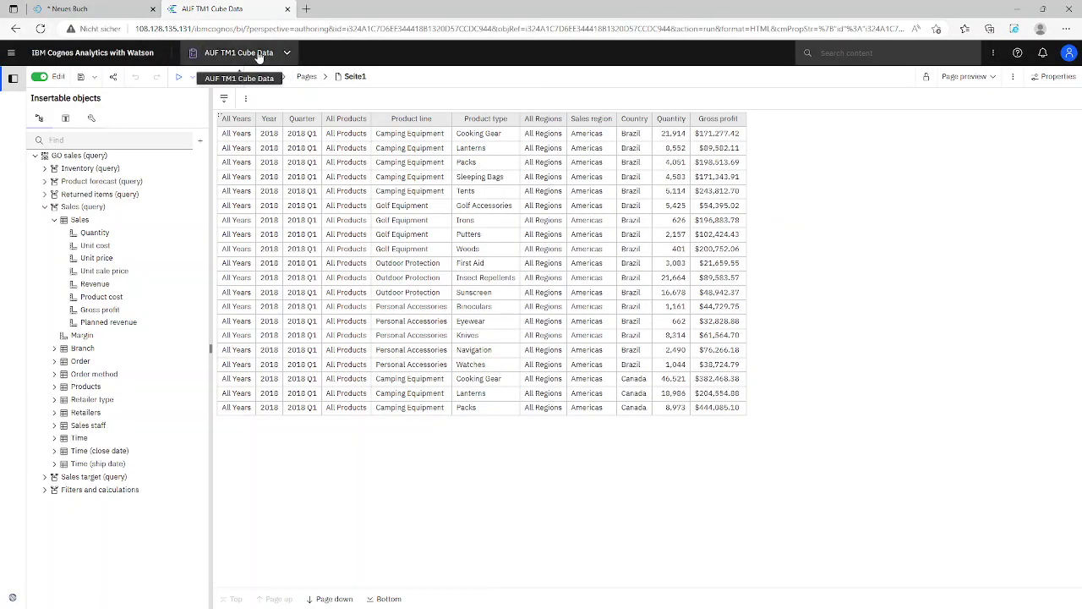
Close the AUF TM1 Cube Data report, the data server connections view and the Content view
{"action": "left_click", "coordinate": [287, 52]}
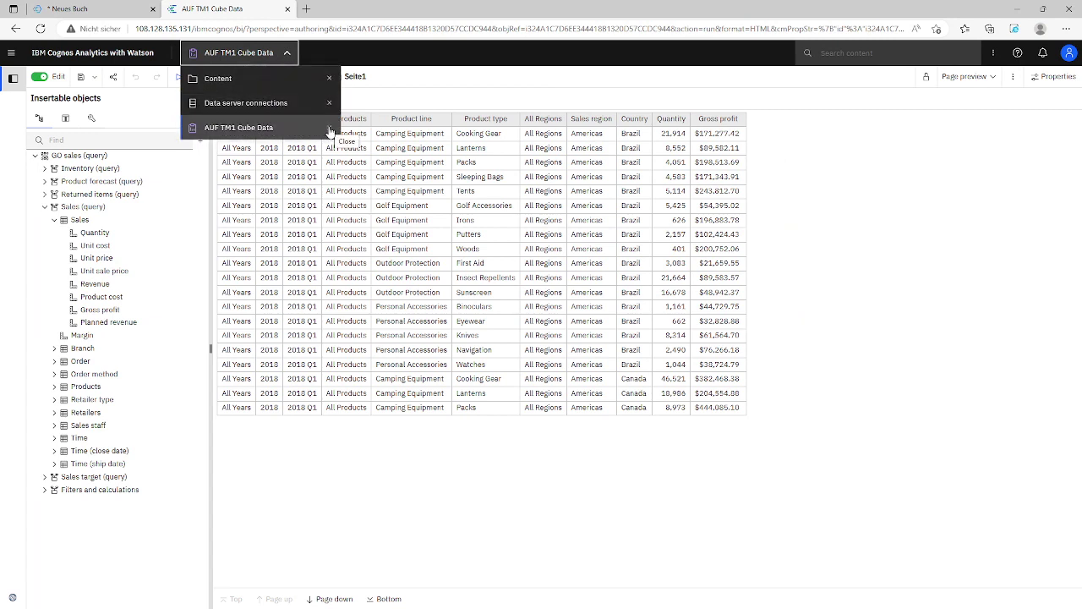
{"action": "left_click", "coordinate": [278, 55]}
{"action": "left_click", "coordinate": [245, 52]}
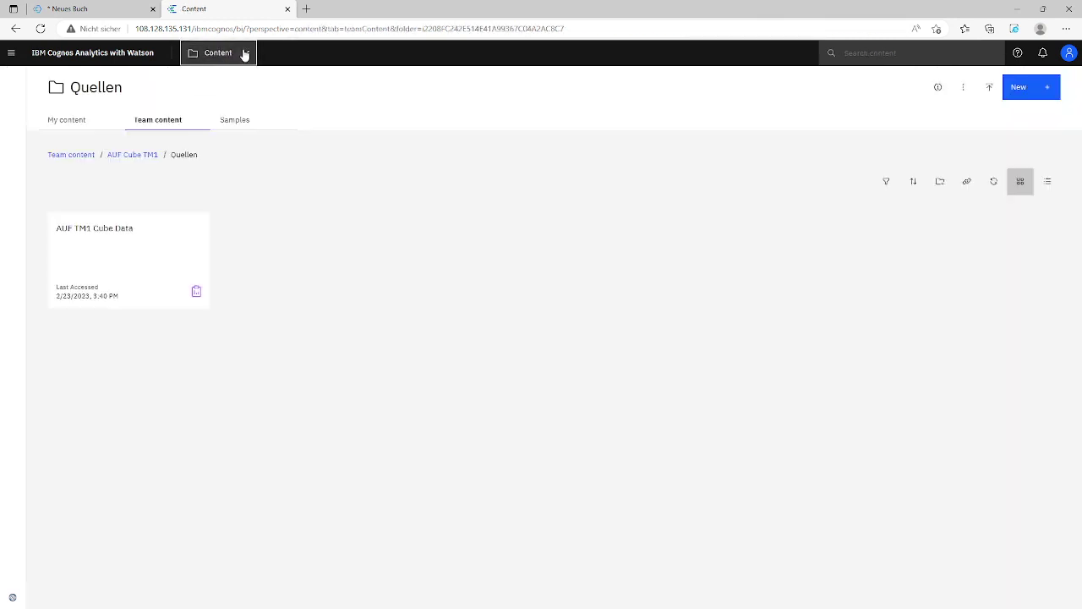
{"action": "left_click", "coordinate": [329, 102]}
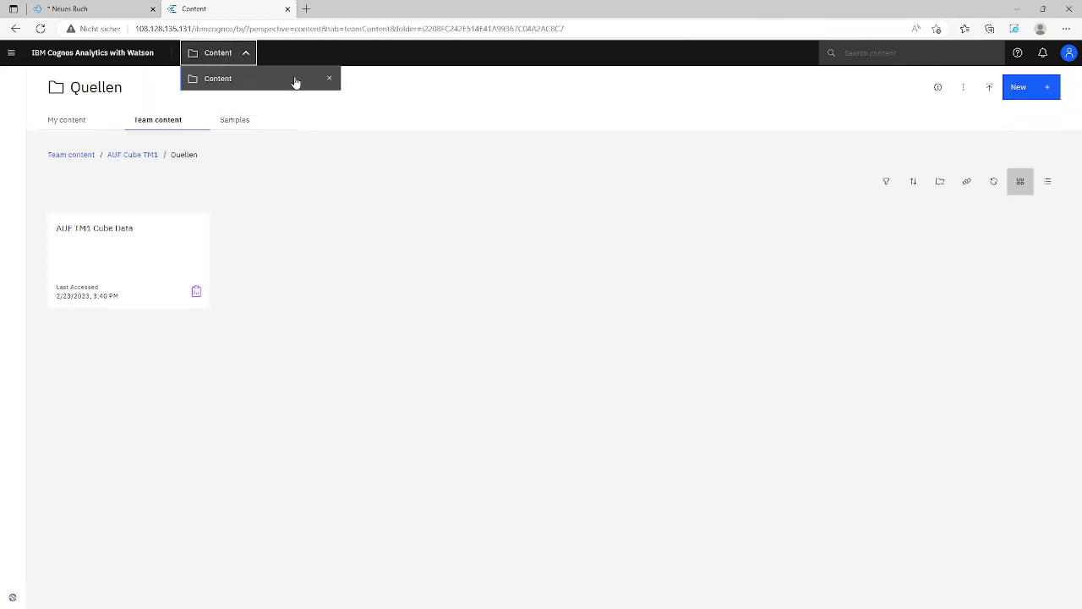
{"action": "left_click", "coordinate": [329, 78]}
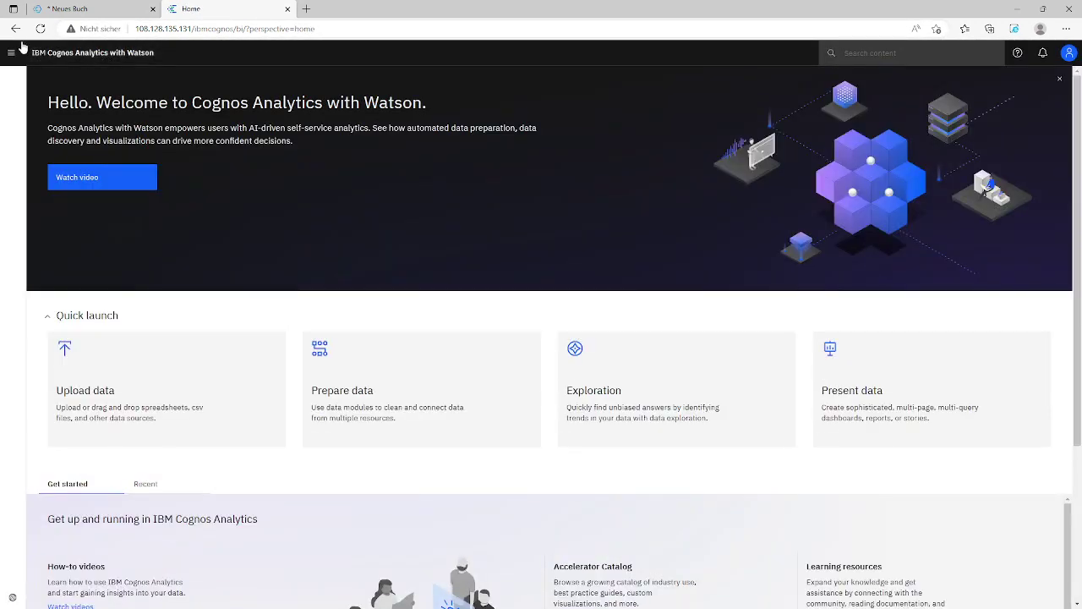
Go to Manage > Data server connections from the main navigation menu
{"action": "left_click", "coordinate": [12, 53]}
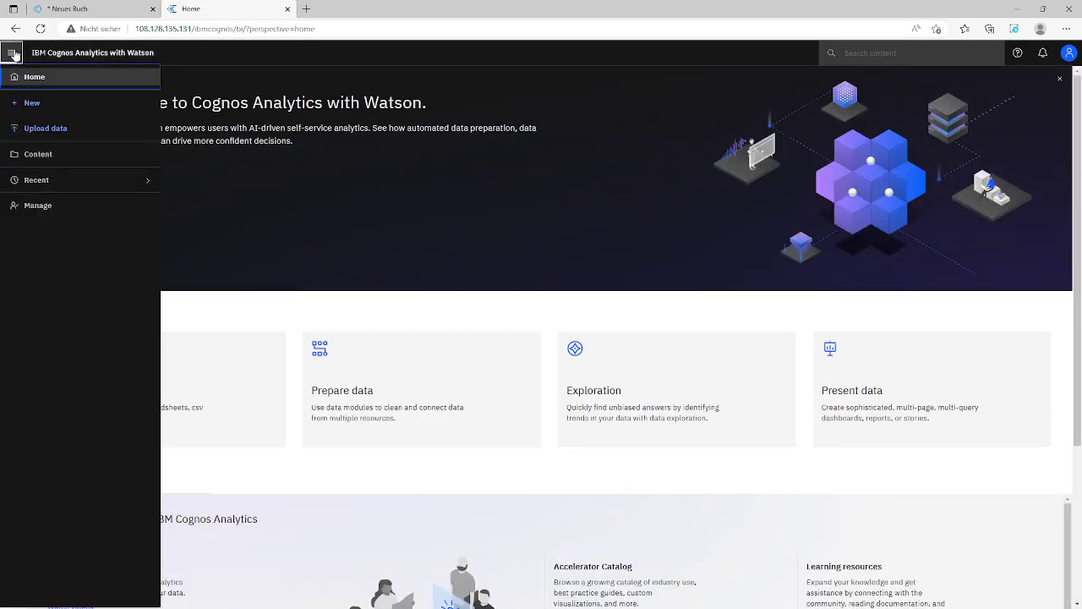
{"action": "left_click", "coordinate": [27, 216]}
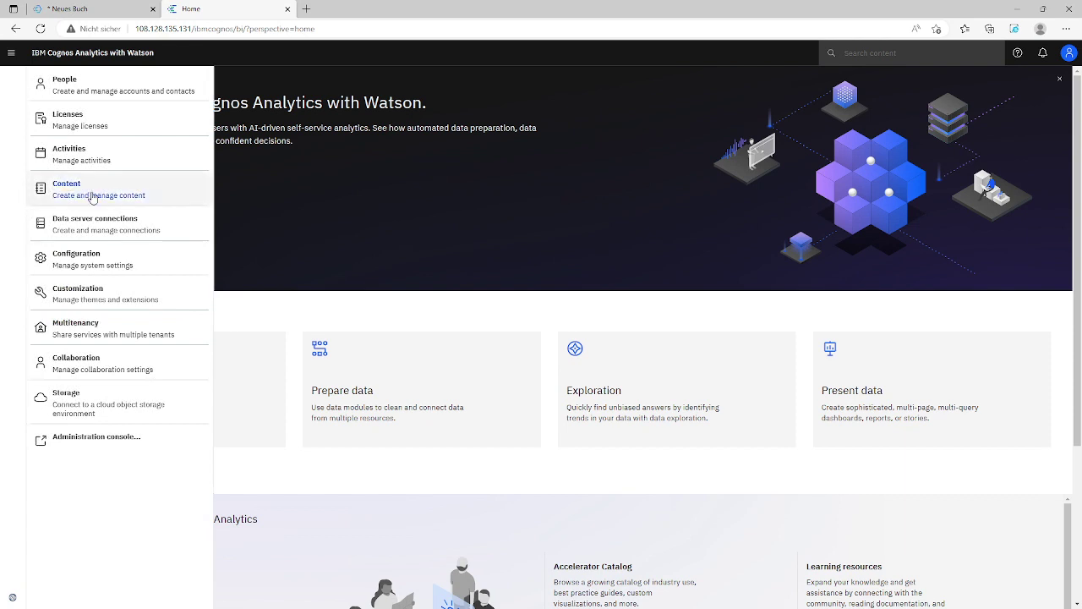
{"action": "left_click", "coordinate": [97, 225]}
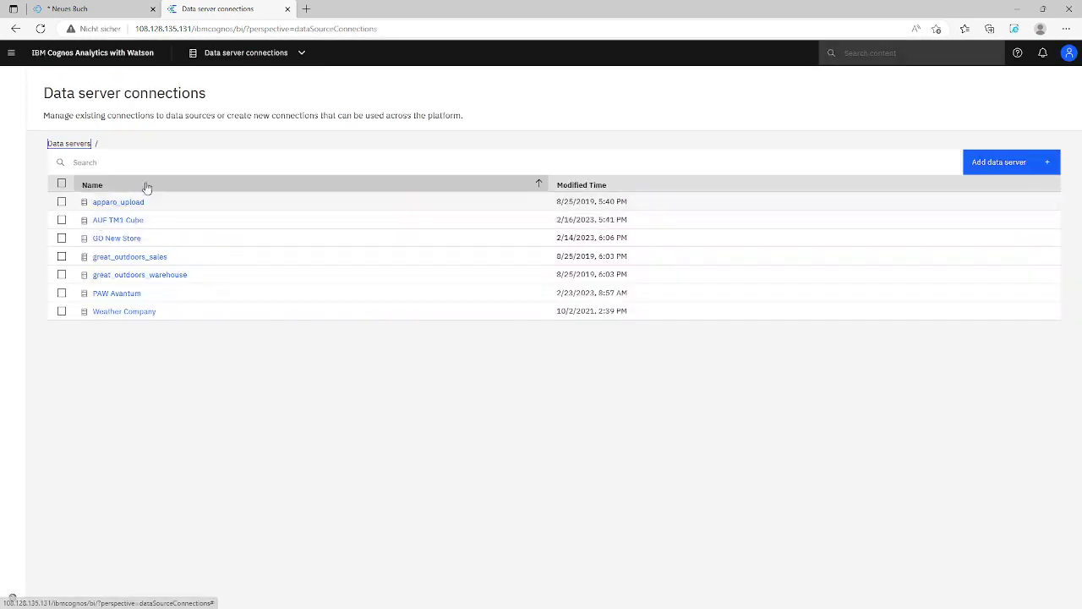
Add a data server named TM1 GO Cube with connection type IBM Planning Analytics
{"action": "left_click", "coordinate": [998, 164]}
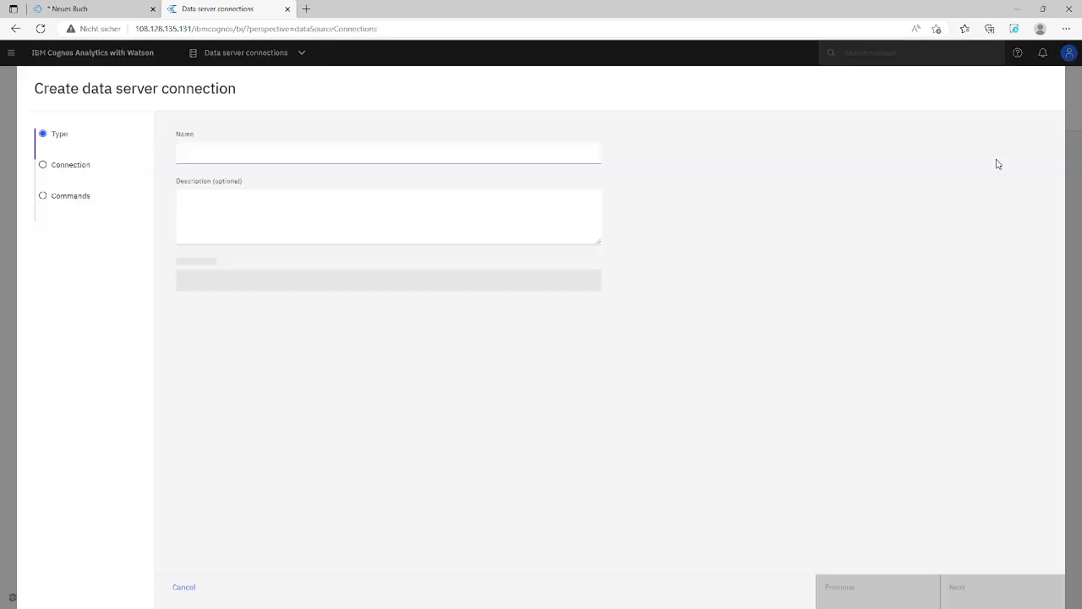
{"action": "left_click", "coordinate": [271, 155]}
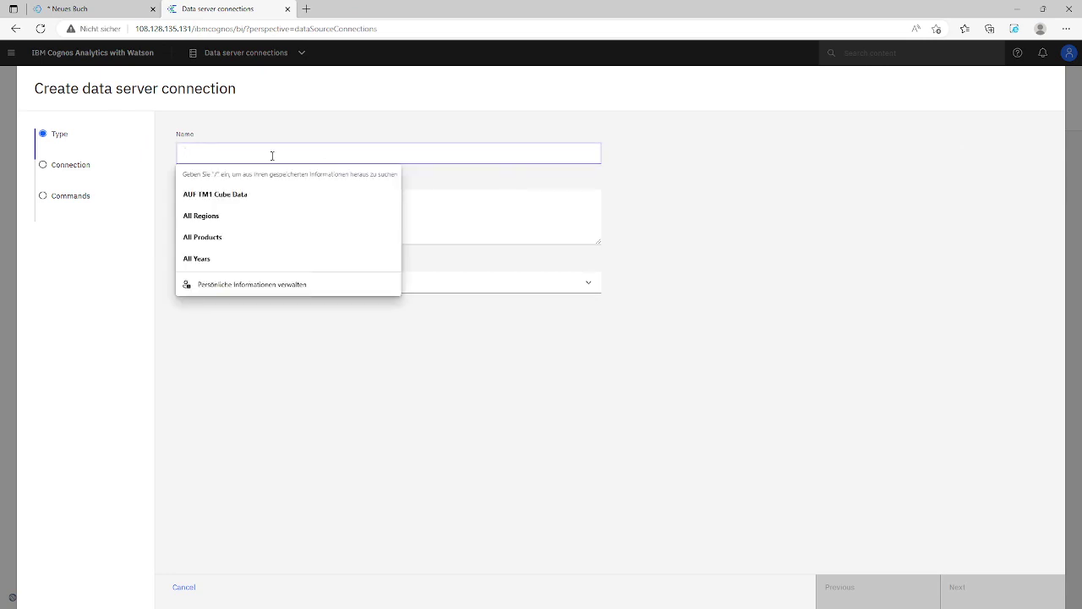
{"action": "type", "text": "TM1 GO Cube"}
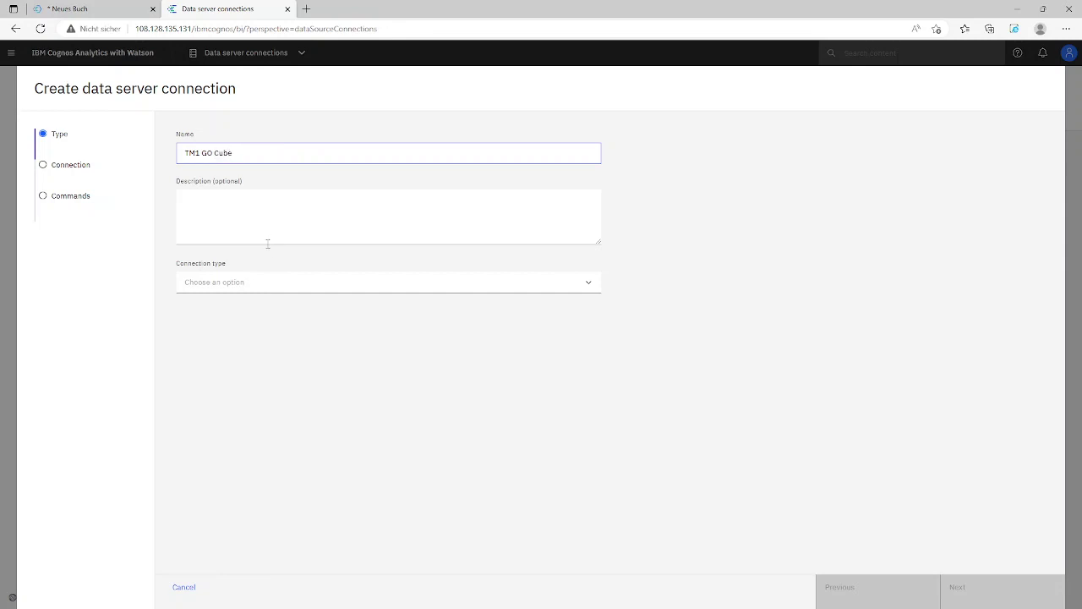
{"action": "left_click", "coordinate": [260, 284]}
{"action": "scroll", "coordinate": [266, 330], "scroll_direction": "down", "scroll_amount": 5}
{"action": "scroll", "coordinate": [265, 334], "scroll_direction": "down", "scroll_amount": 5}
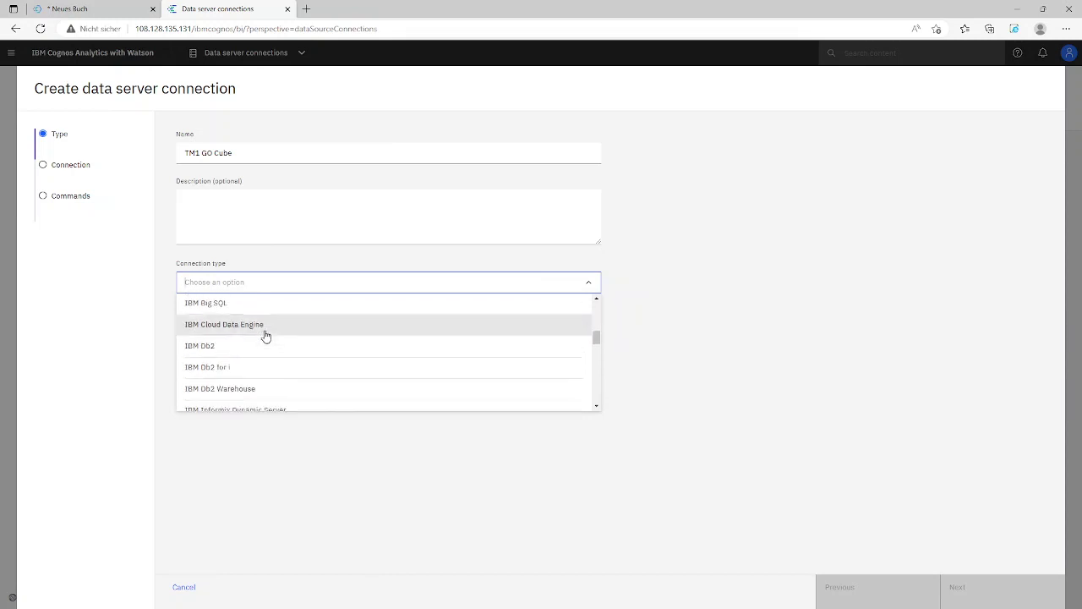
{"action": "left_click", "coordinate": [239, 328]}
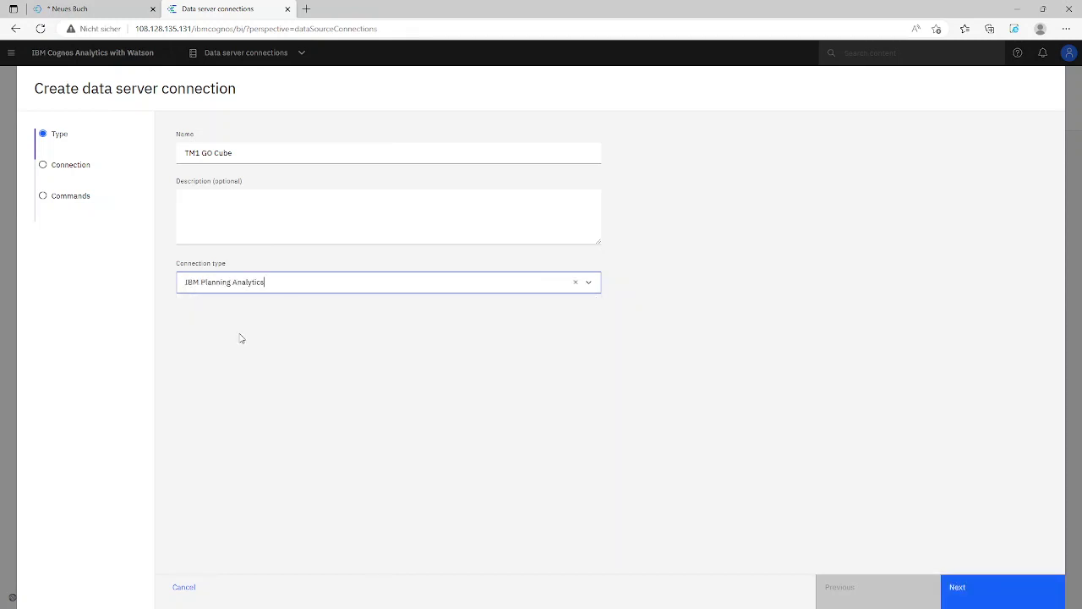
Continue to connection details and enter localhost as the TM1 database host
{"action": "left_click", "coordinate": [965, 589]}
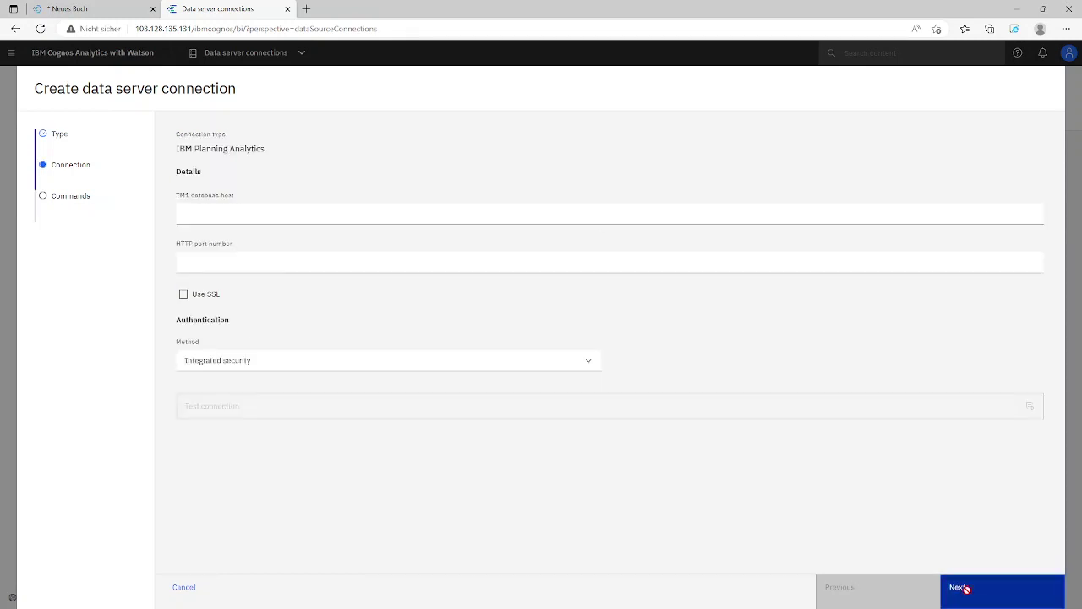
{"action": "left_click", "coordinate": [206, 211]}
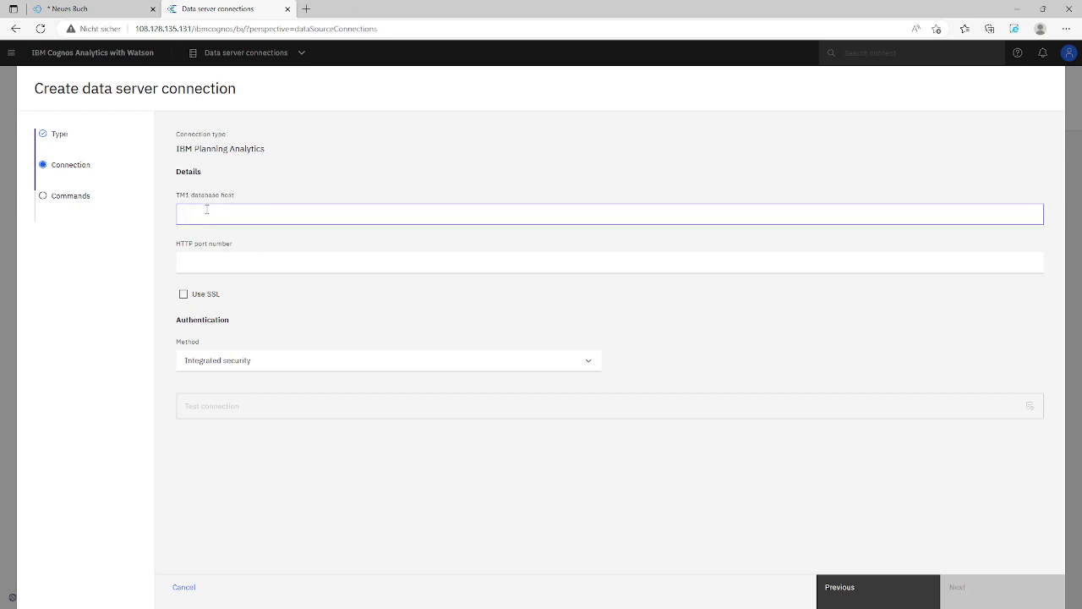
{"action": "type", "text": "local"}
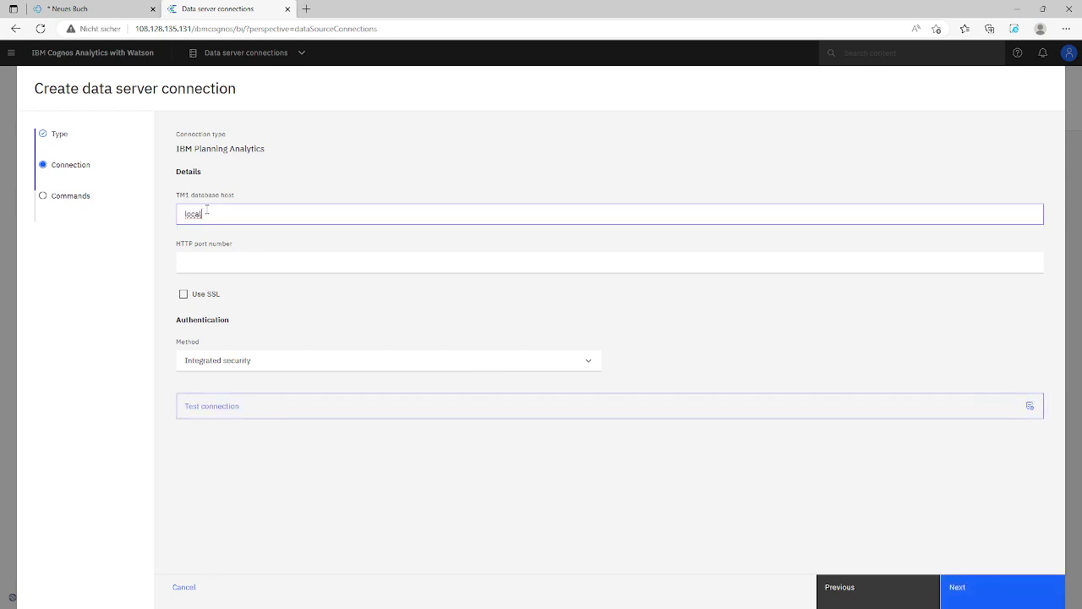
{"action": "type", "text": "host"}
{"action": "left_click", "coordinate": [252, 255]}
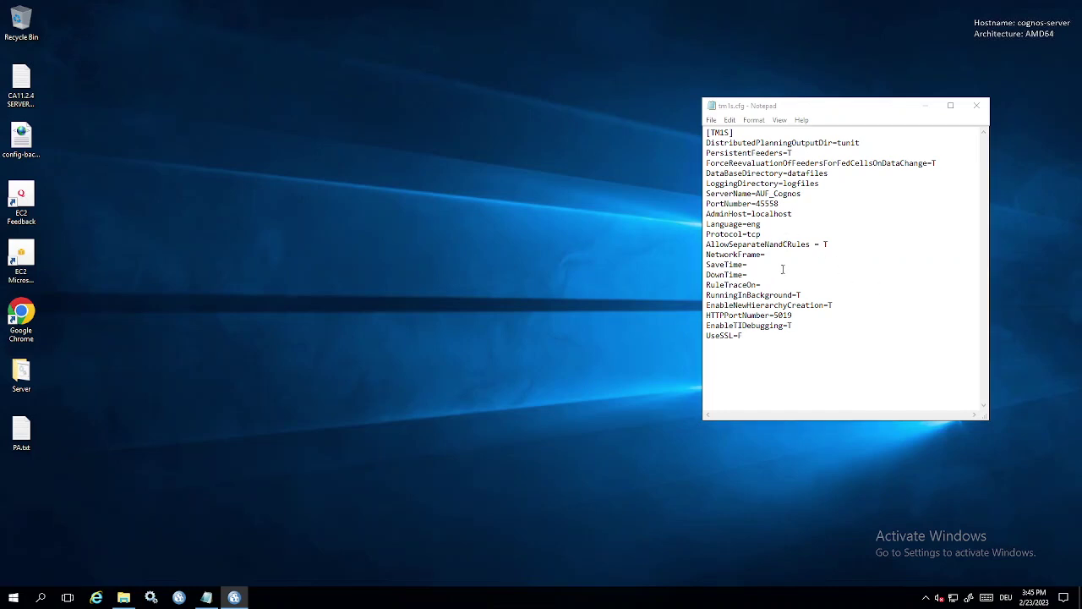
{"action": "left_click_drag", "start_coordinate": [705, 315], "coordinate": [794, 315]}
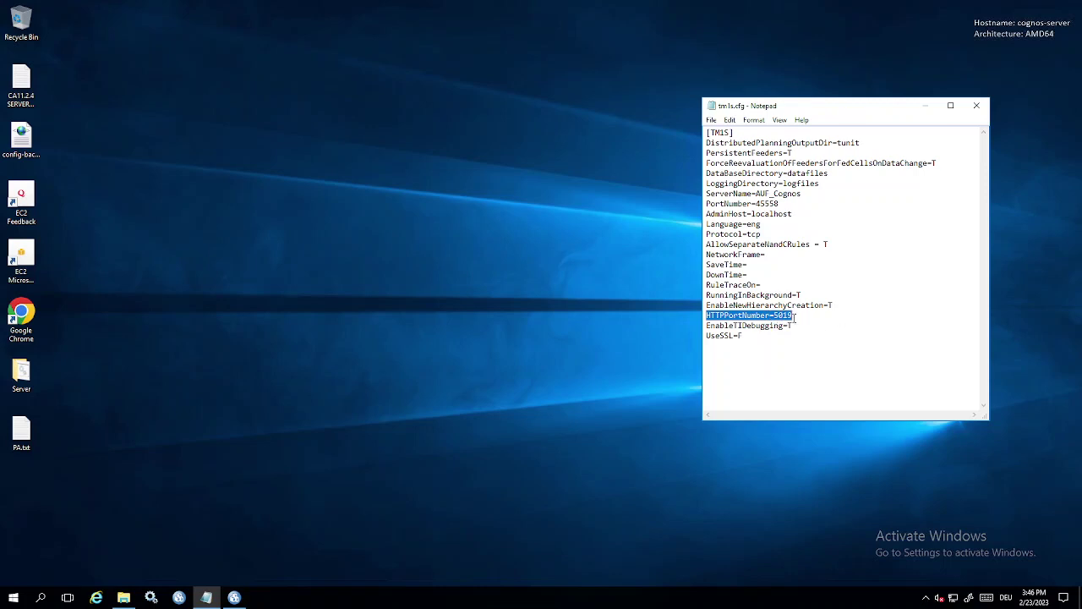
{"action": "left_click_drag", "start_coordinate": [794, 315], "coordinate": [774, 316]}
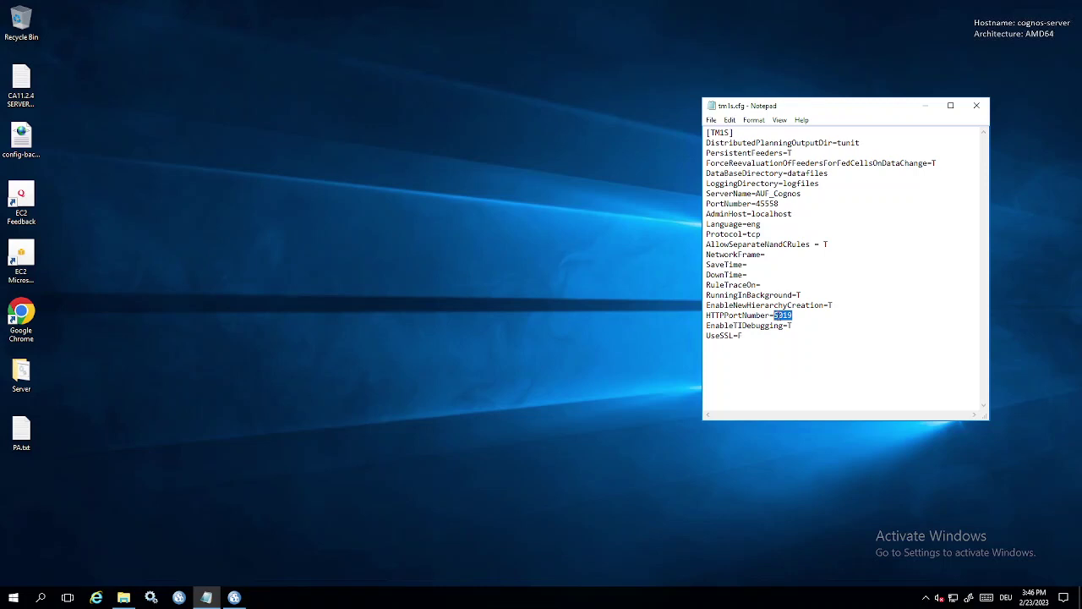
{"action": "left_click", "coordinate": [763, 336]}
{"action": "left_click_drag", "start_coordinate": [708, 333], "coordinate": [721, 353]}
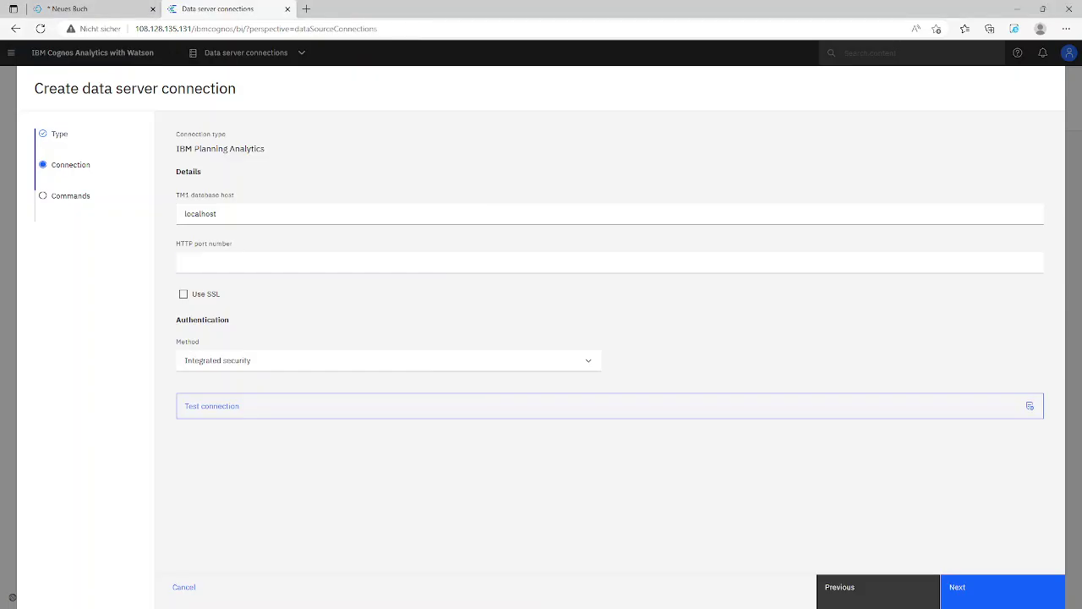
Set the HTTP port number to 5019 and the authentication method to Use signon
{"action": "left_click", "coordinate": [777, 264]}
{"action": "type", "text": "5019"}
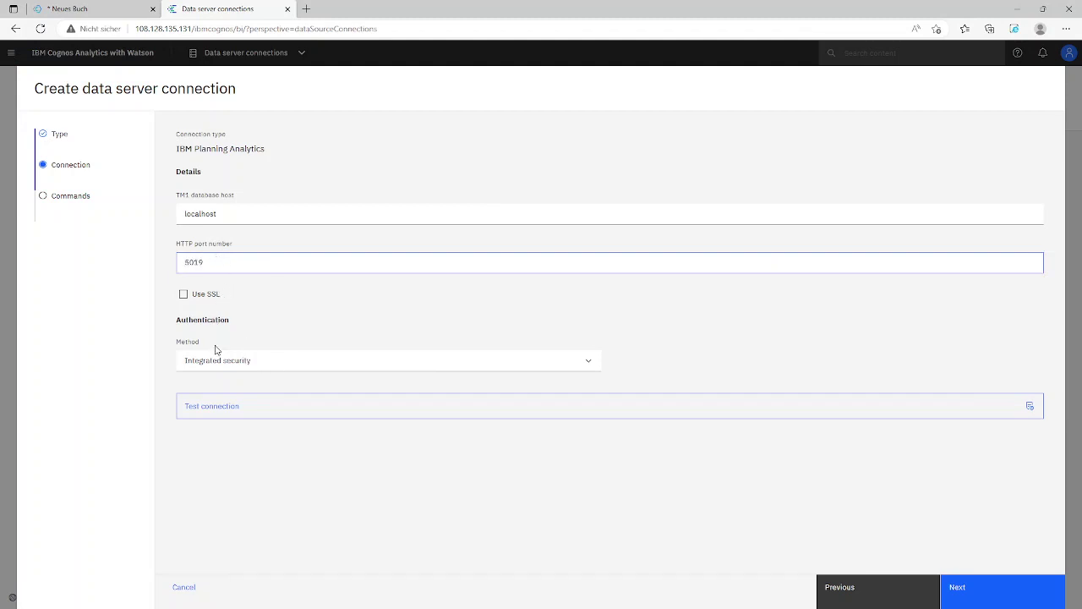
{"action": "left_click", "coordinate": [209, 361]}
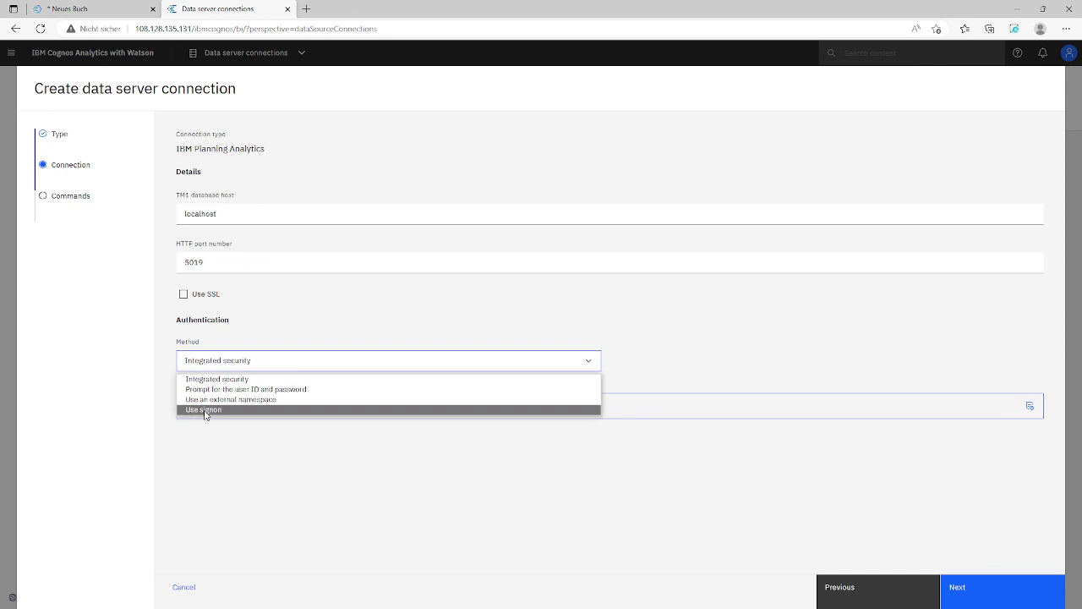
{"action": "left_click", "coordinate": [204, 410]}
Add a signon holding the TM1 user ID and password, confirming the password
{"action": "left_click", "coordinate": [207, 409]}
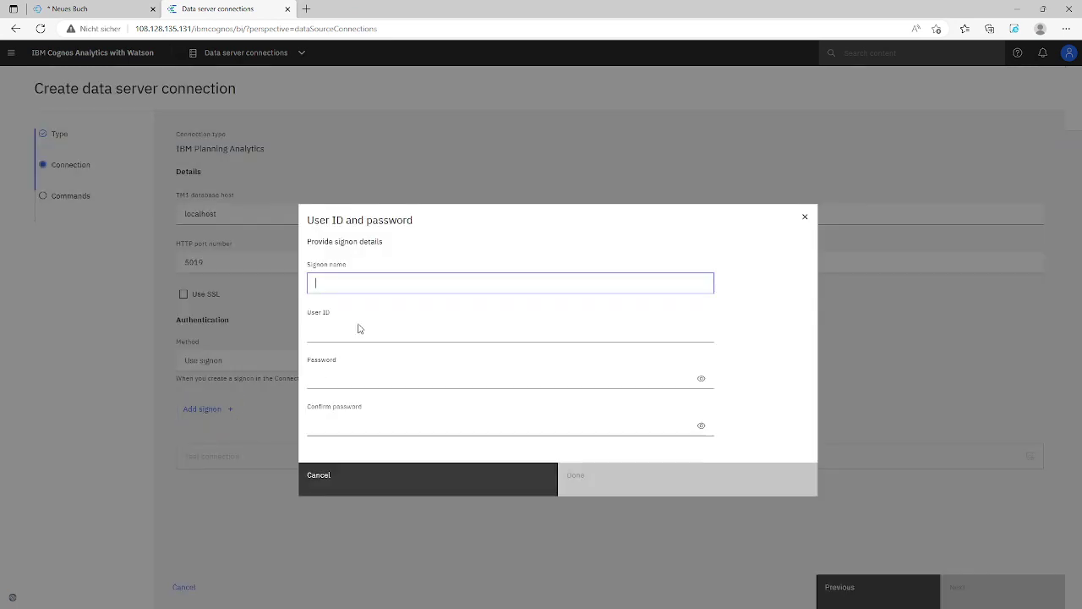
{"action": "left_click", "coordinate": [378, 281]}
{"action": "key", "text": "Tab"}
{"action": "type", "text": "ad"}
{"action": "key", "text": "Tab"}
{"action": "type", "text": "apple"}
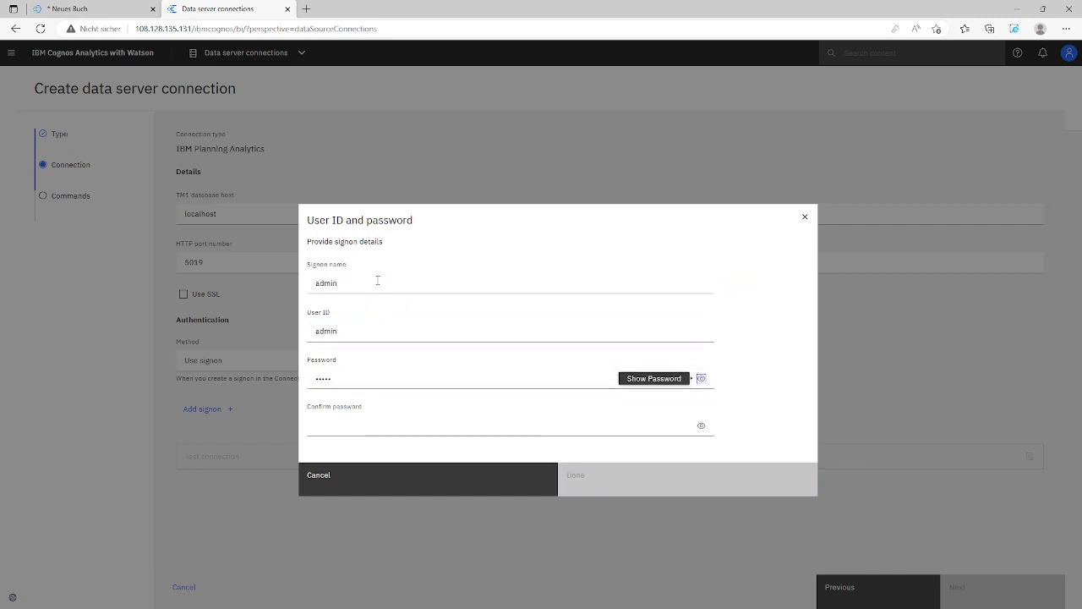
{"action": "key", "text": "Tab"}
{"action": "type", "text": "apple"}
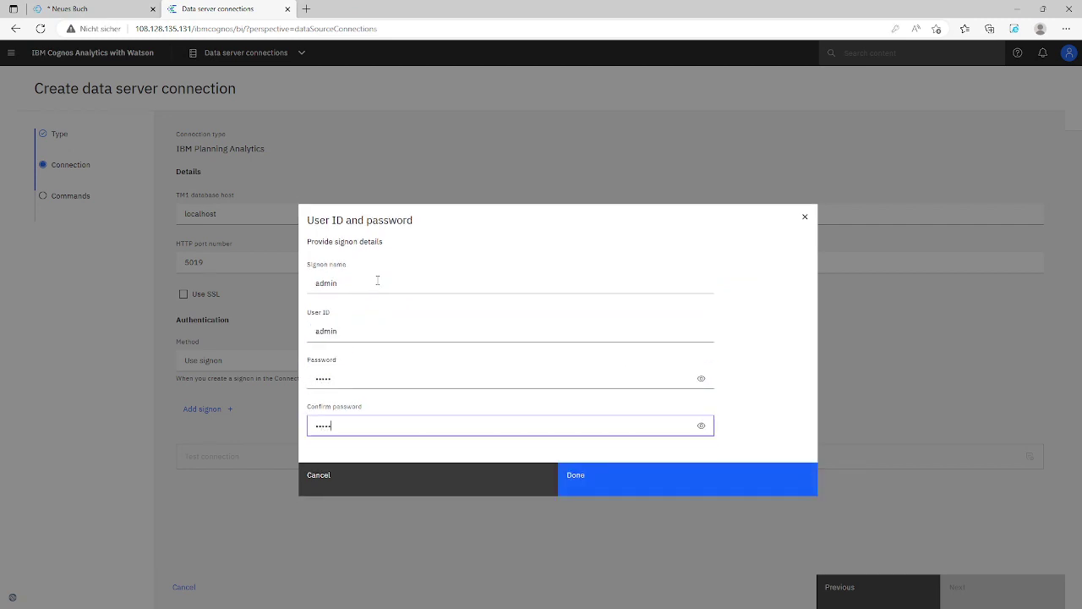
{"action": "left_click", "coordinate": [575, 483]}
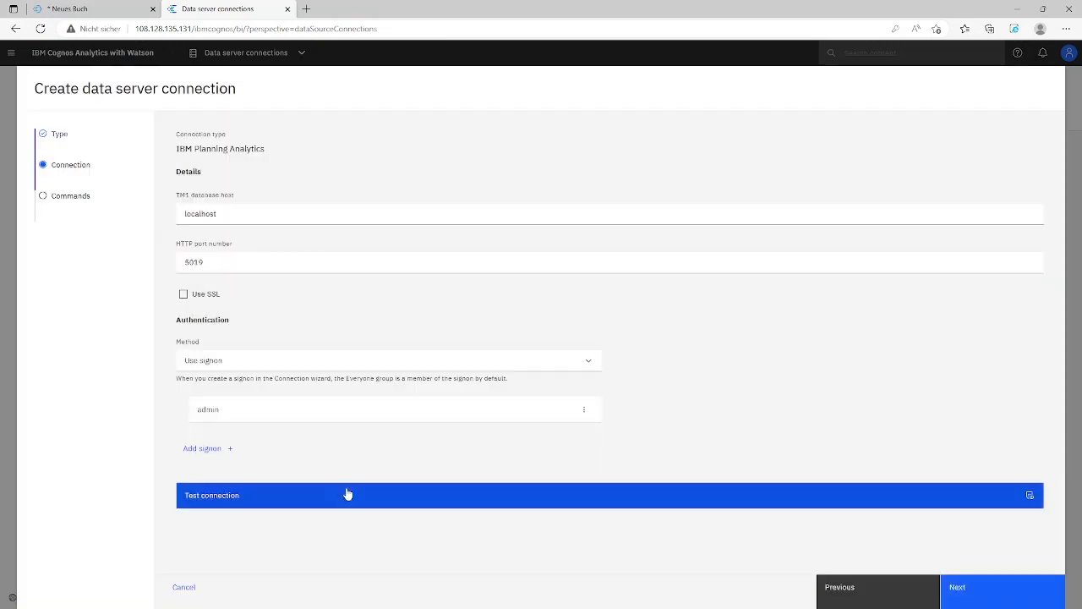
Test the TM1 GO Cube connection, dismiss the browser password prompt, and create the connection
{"action": "left_click", "coordinate": [228, 499]}
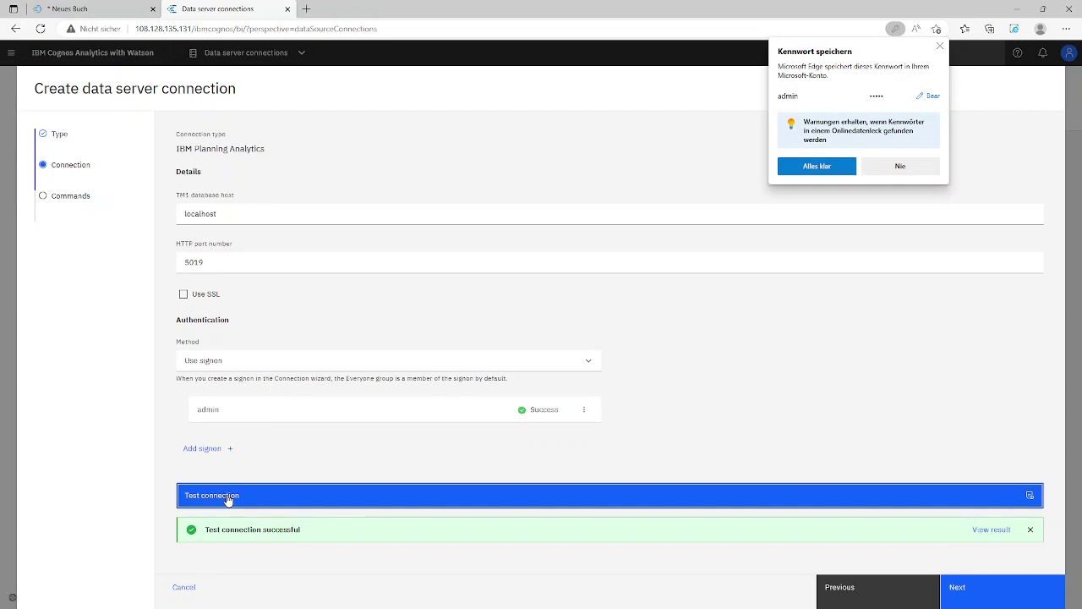
{"action": "left_click", "coordinate": [941, 47]}
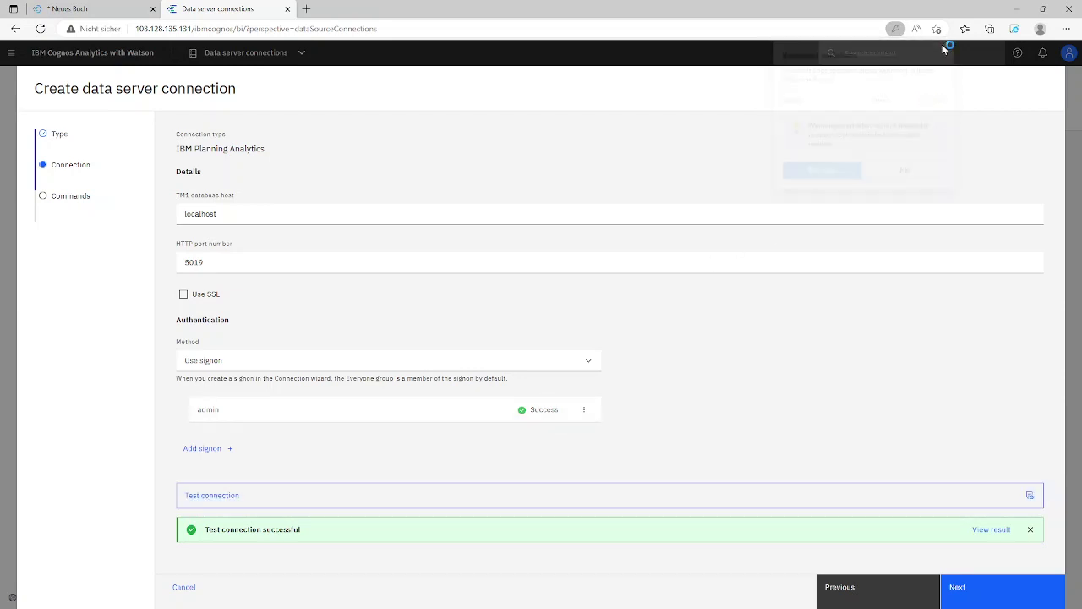
{"action": "left_click", "coordinate": [965, 601]}
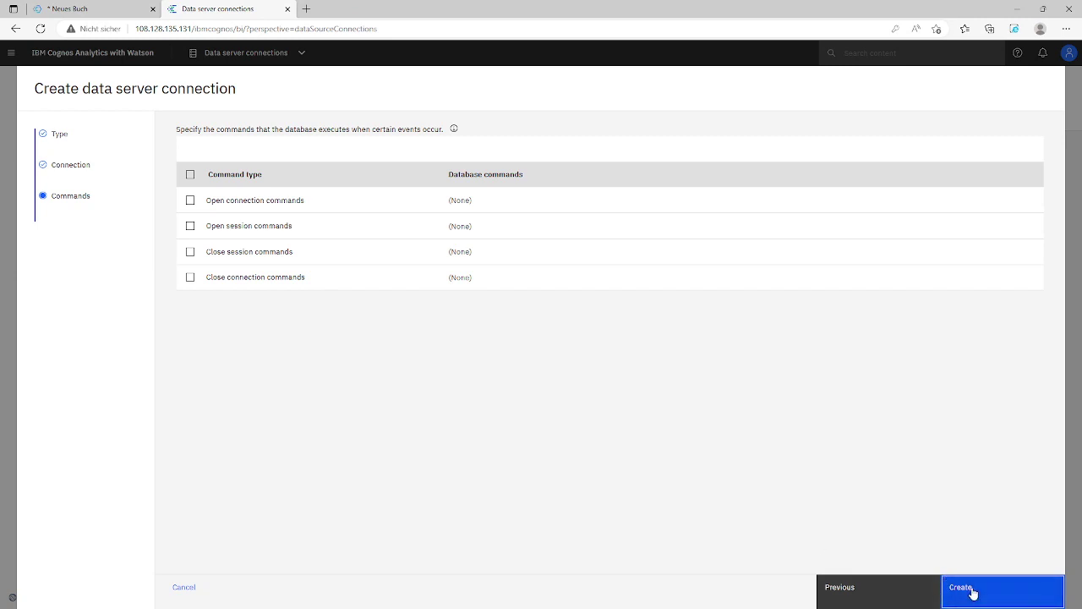
{"action": "left_click", "coordinate": [973, 592]}
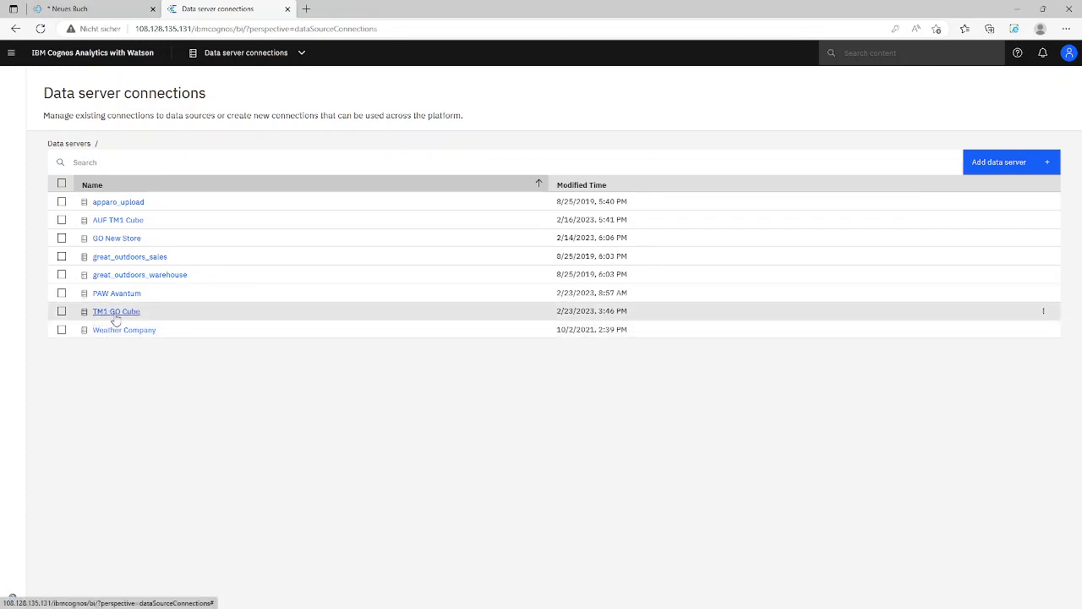
From the TM1 GO Cube connection's assets, start a data module from the AUF TM1 Cube Data asset
{"action": "left_click", "coordinate": [115, 311]}
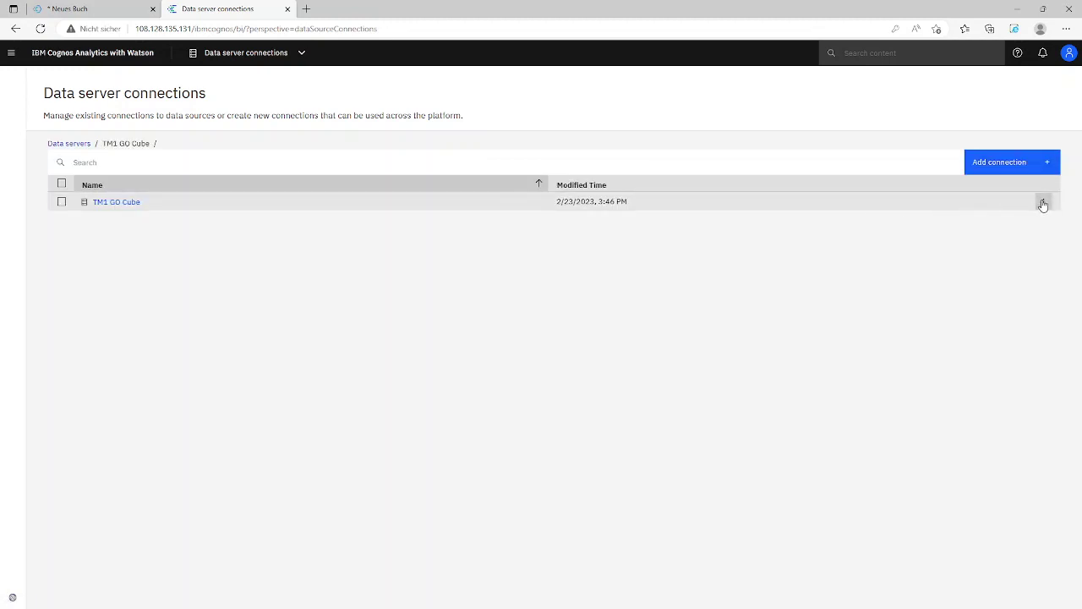
{"action": "left_click", "coordinate": [1042, 202]}
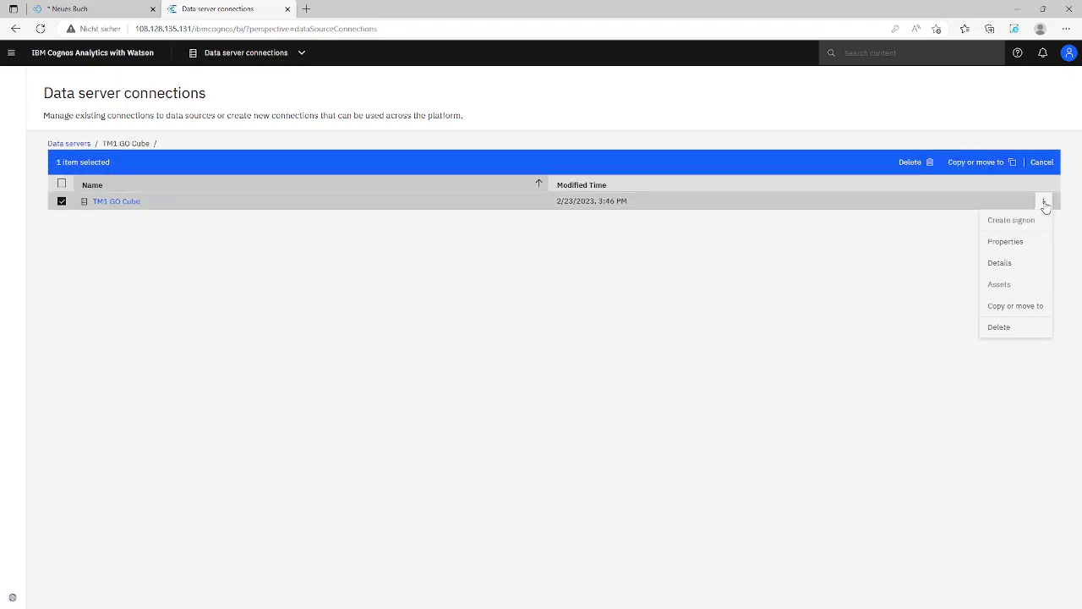
{"action": "left_click", "coordinate": [1000, 288]}
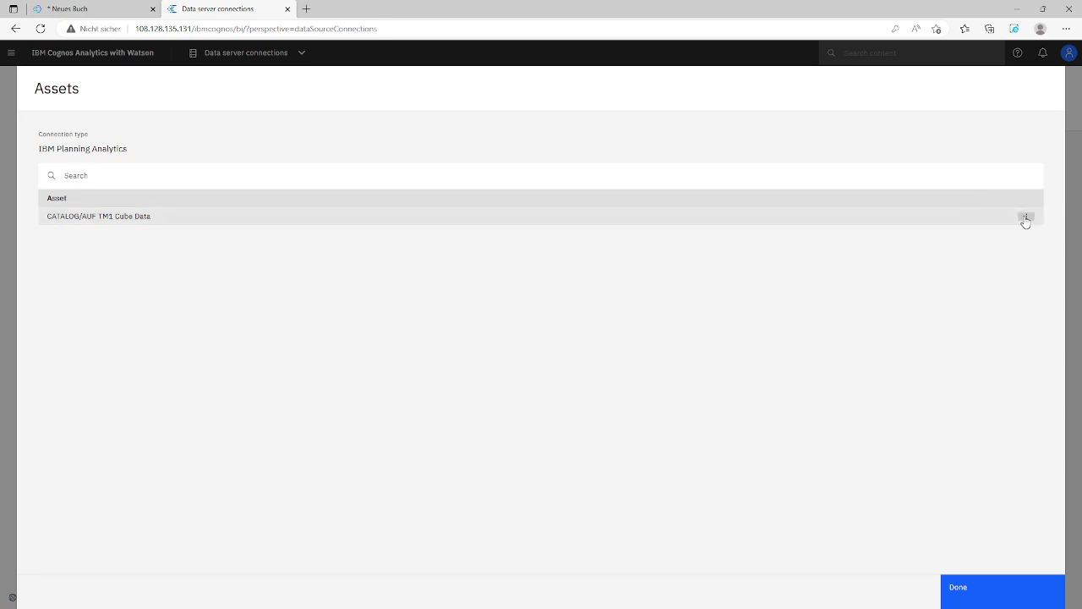
{"action": "left_click", "coordinate": [1025, 217]}
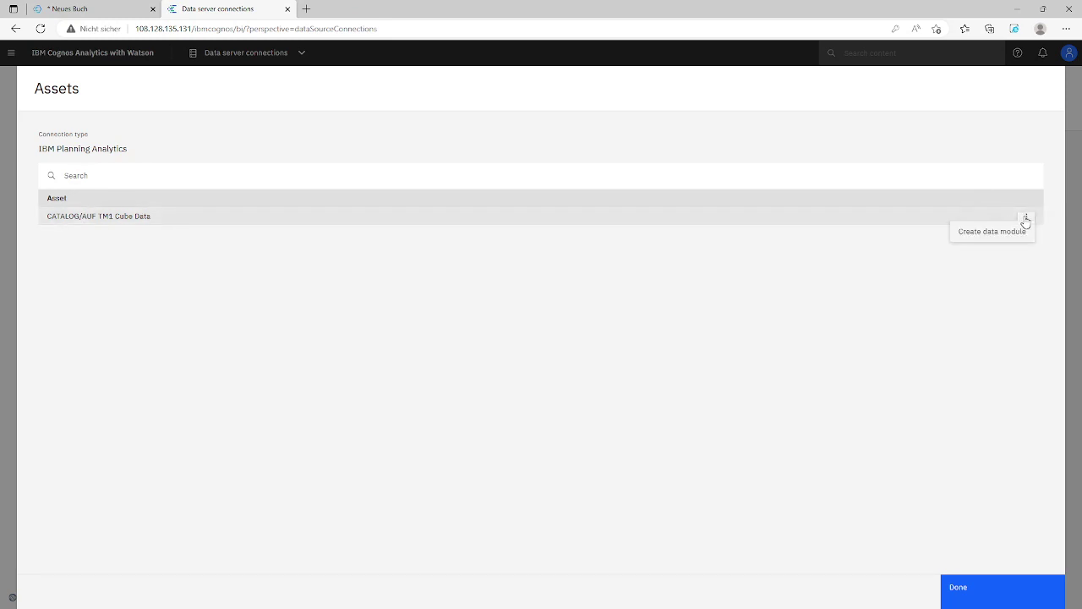
{"action": "left_click", "coordinate": [976, 237]}
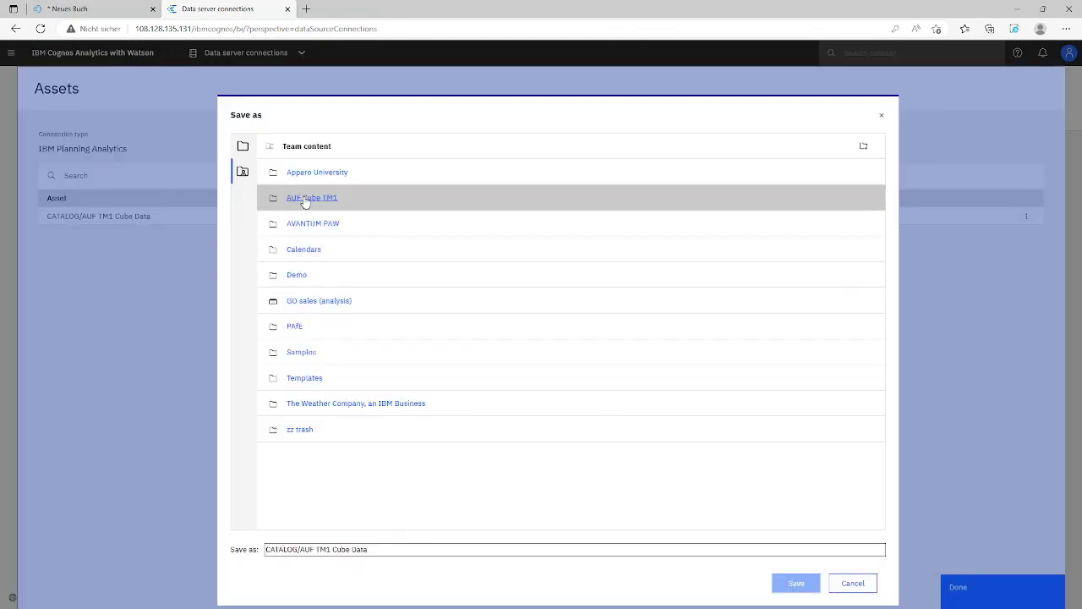
Save the data module in the AUF Cube TM1 folder under the name GO TM1 Cube
{"action": "left_click", "coordinate": [307, 200]}
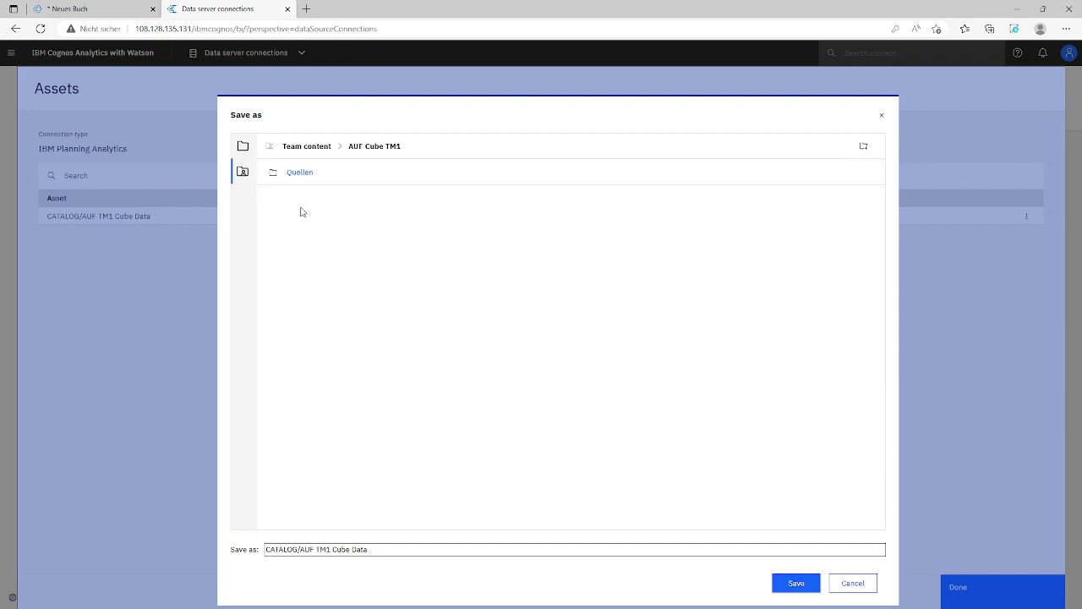
{"action": "left_click_drag", "start_coordinate": [300, 548], "coordinate": [265, 546]}
{"action": "key", "text": "BackSpace"}
{"action": "left_click_drag", "start_coordinate": [281, 549], "coordinate": [244, 550]}
{"action": "type", "text": "GO"}
{"action": "key", "text": "shift+End"}
{"action": "key", "text": "BackSpace"}
{"action": "left_click", "coordinate": [794, 583]}
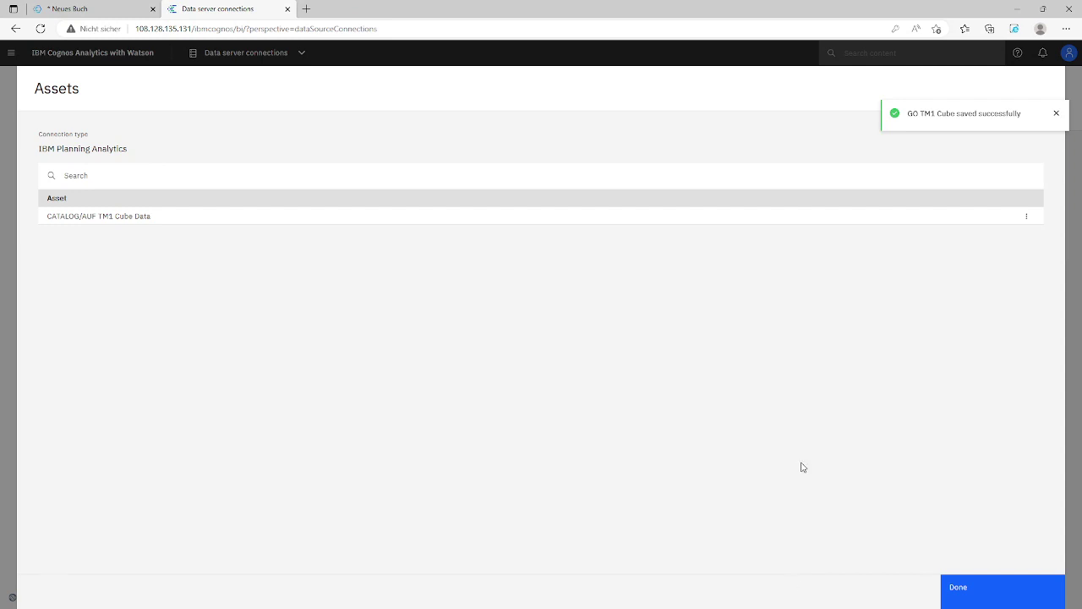
Browse Content to the AUF Cube TM1 folder and create a dashboard from GO TM1 Cube
{"action": "left_click", "coordinate": [964, 592]}
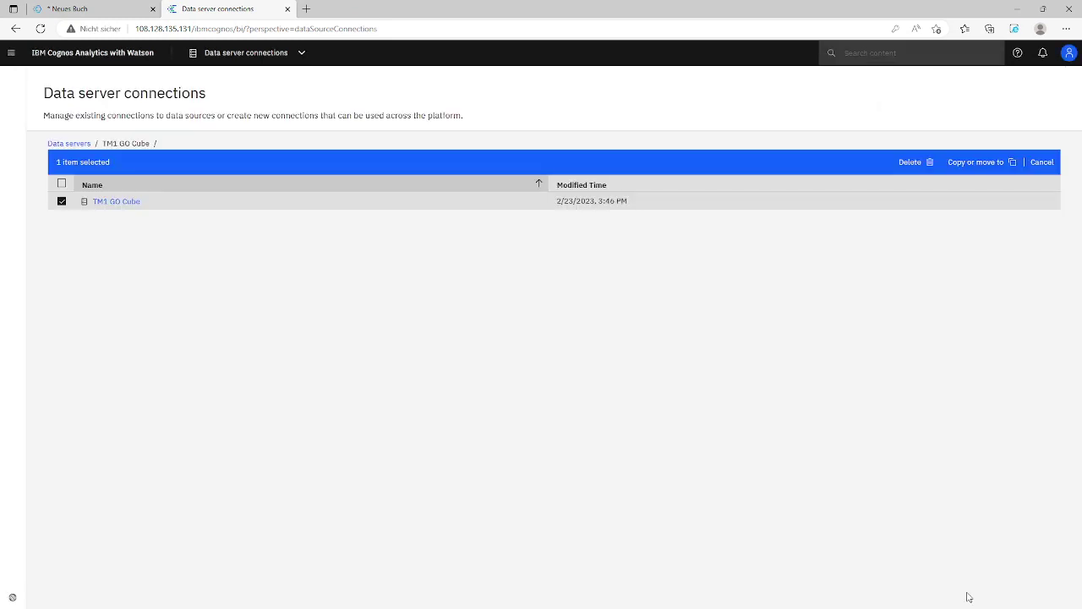
{"action": "left_click", "coordinate": [11, 53]}
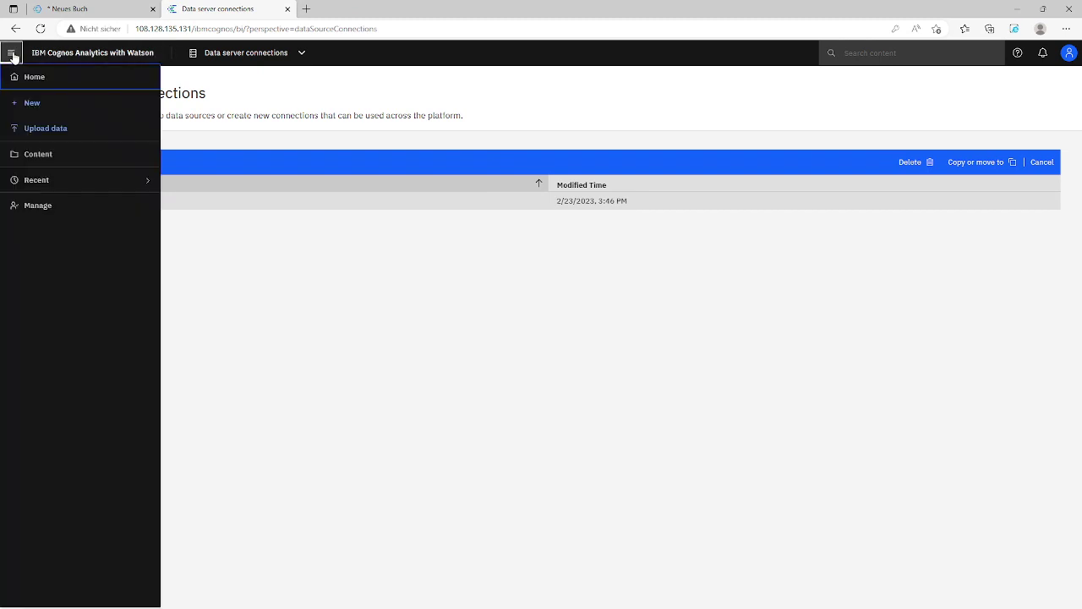
{"action": "left_click", "coordinate": [28, 158]}
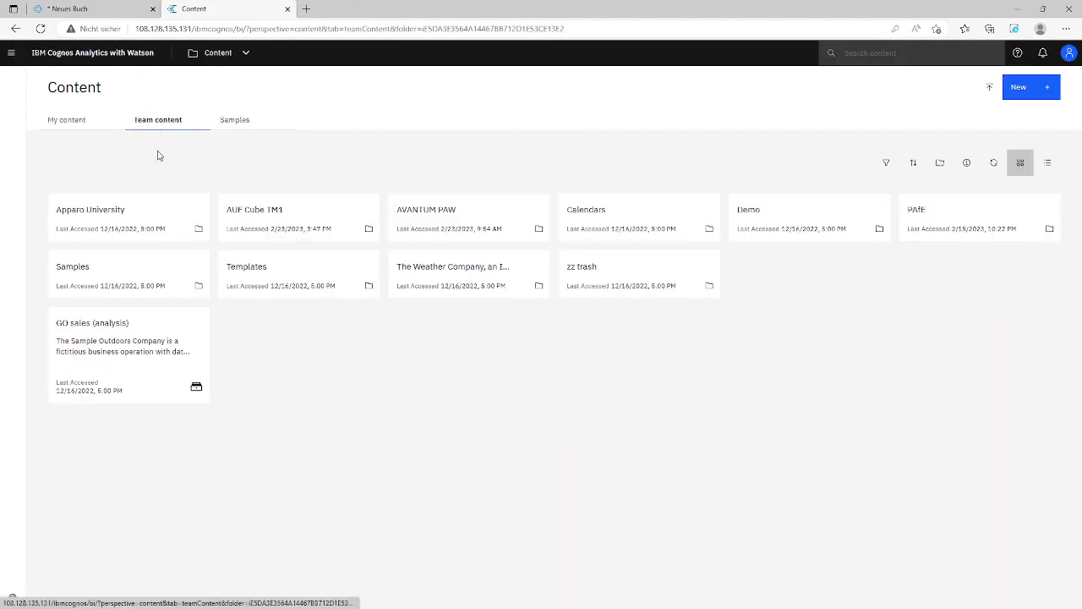
{"action": "left_click", "coordinate": [250, 218]}
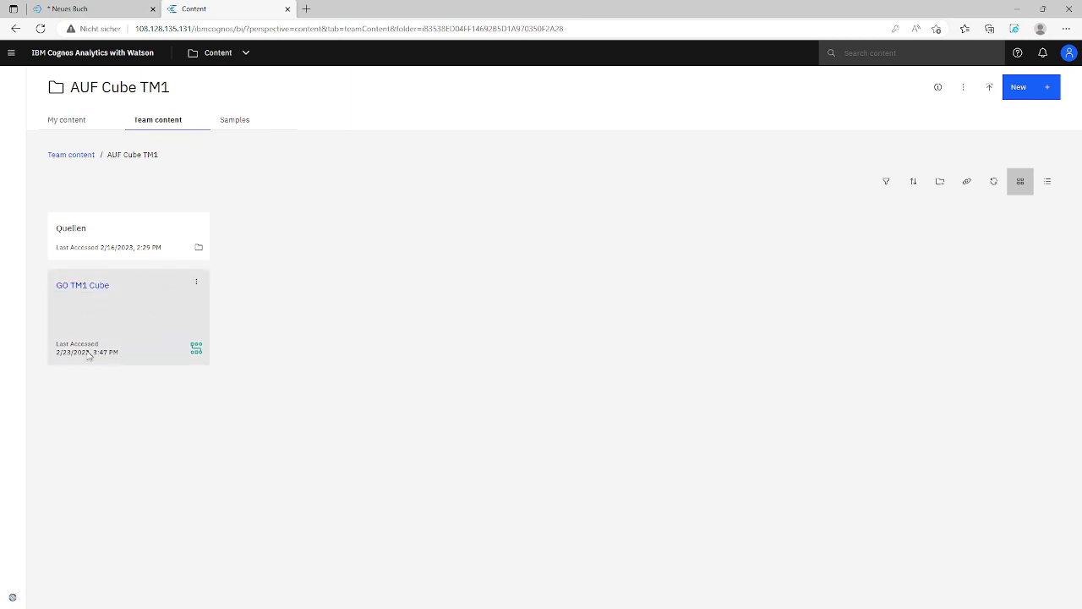
{"action": "right_click", "coordinate": [82, 287]}
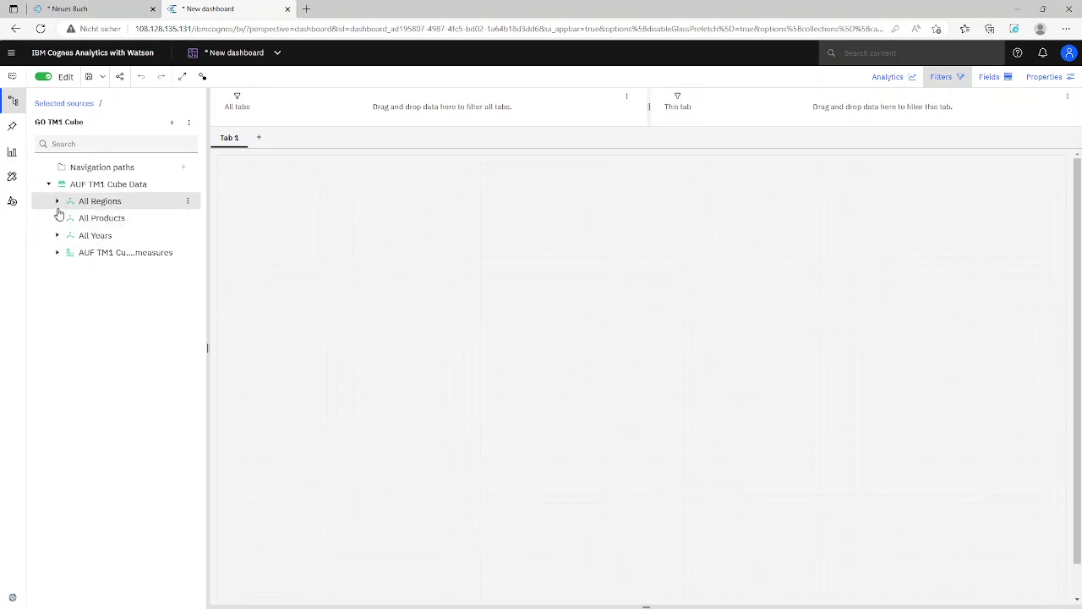
Expand the All Years, All Products and All Regions hierarchies, then show the Visualizations list
{"action": "left_click", "coordinate": [56, 235]}
{"action": "left_click", "coordinate": [65, 251]}
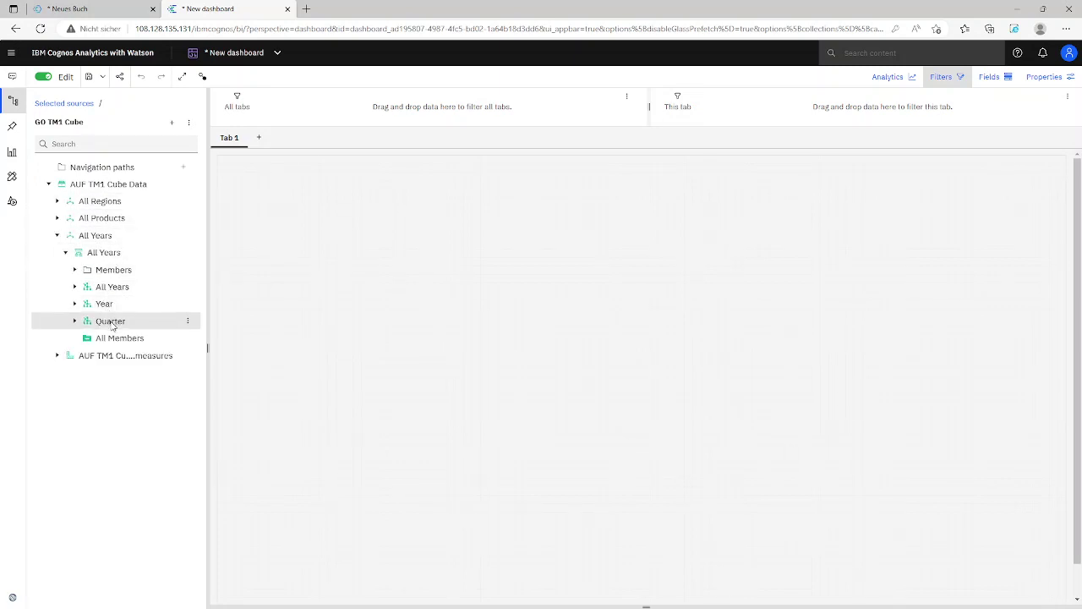
{"action": "left_click", "coordinate": [57, 217]}
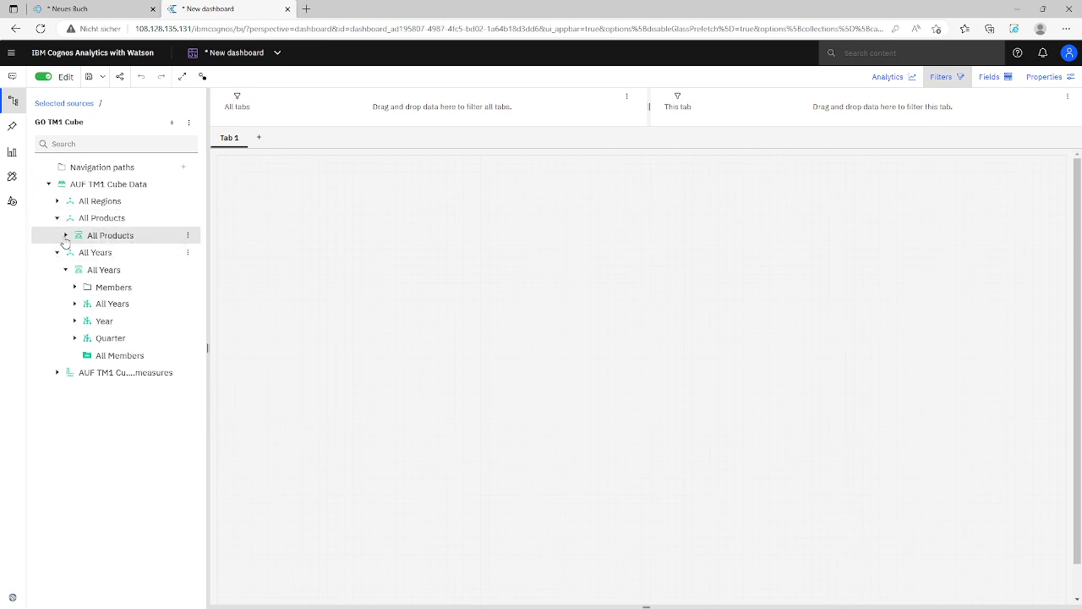
{"action": "left_click", "coordinate": [65, 235]}
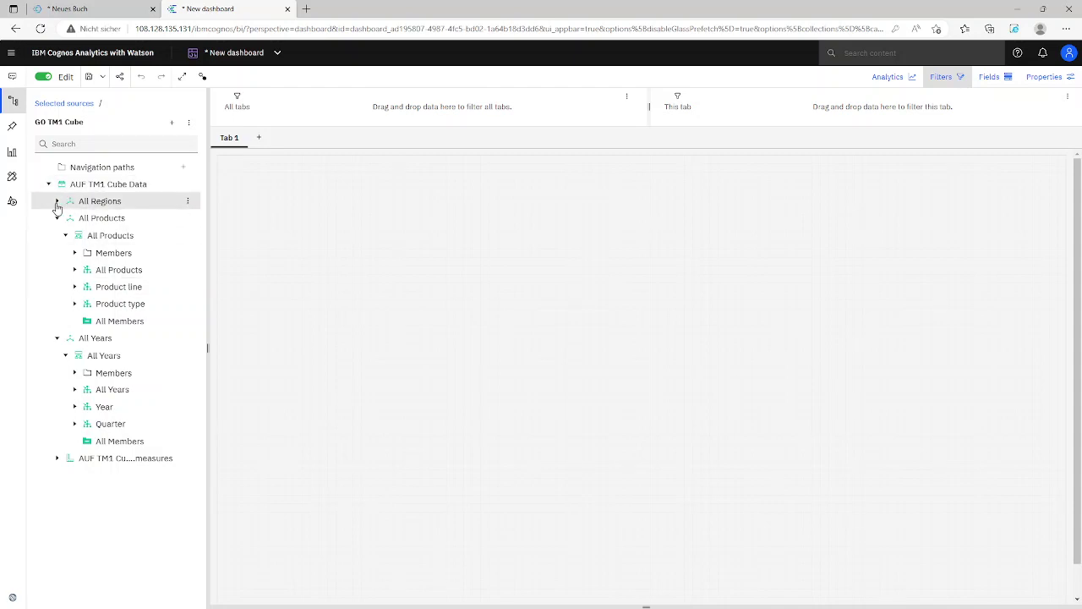
{"action": "left_click", "coordinate": [57, 201]}
{"action": "left_click", "coordinate": [65, 219]}
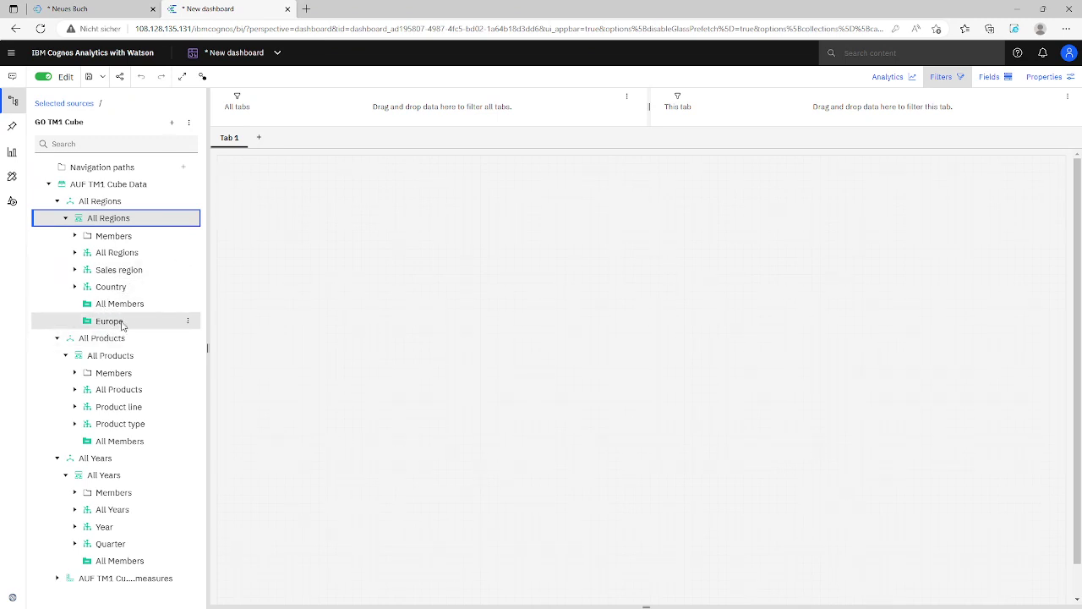
{"action": "left_click", "coordinate": [13, 153]}
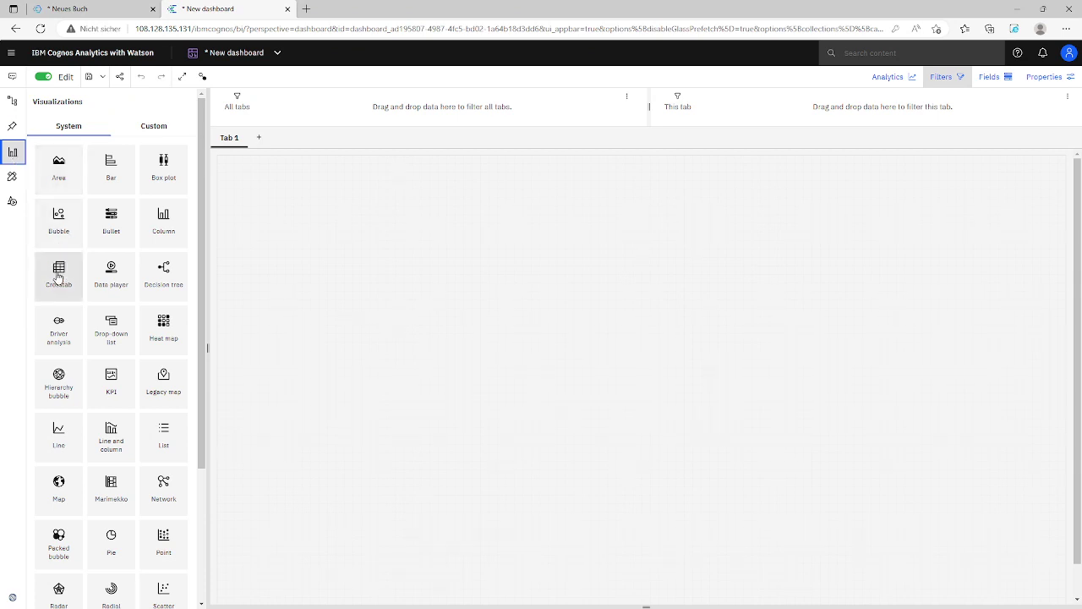
Place a crosstab with Europe in the rows and Product line across the columns
{"action": "left_click_drag", "start_coordinate": [59, 276], "coordinate": [373, 251]}
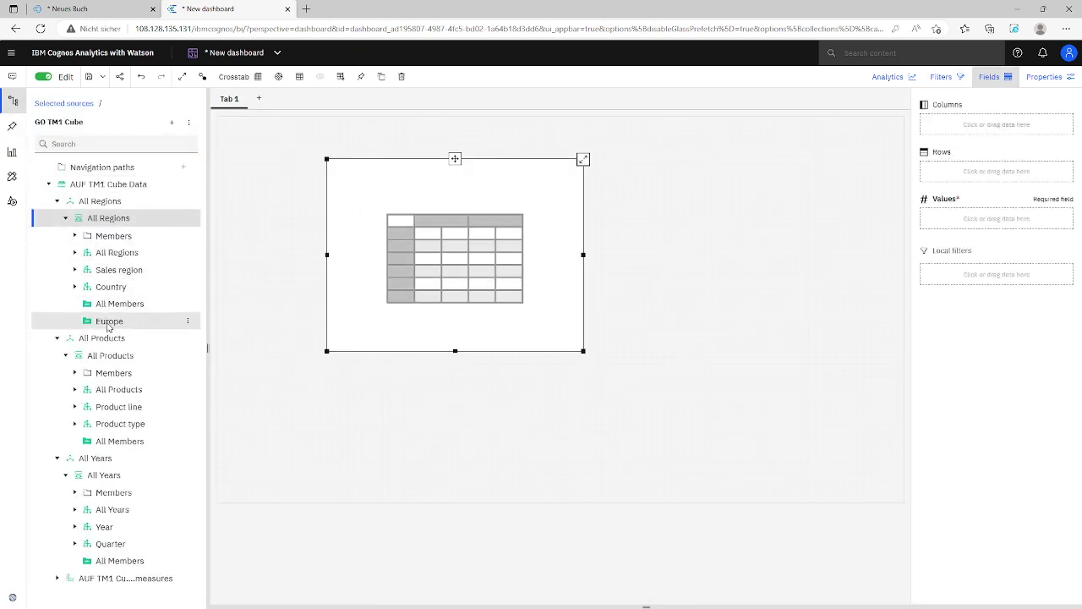
{"action": "left_click_drag", "start_coordinate": [143, 328], "coordinate": [964, 175]}
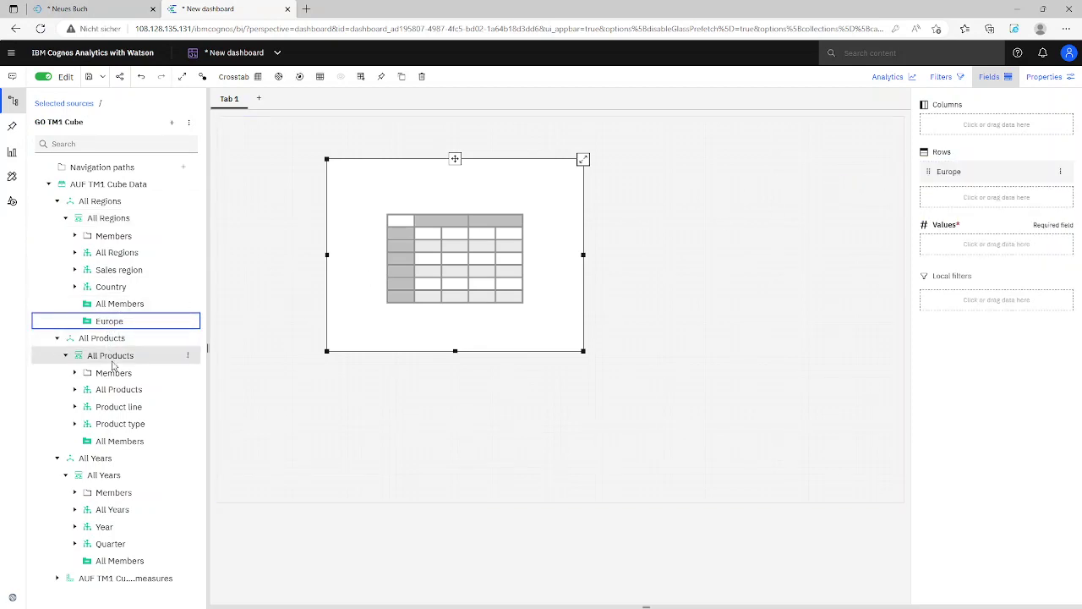
{"action": "left_click", "coordinate": [103, 411]}
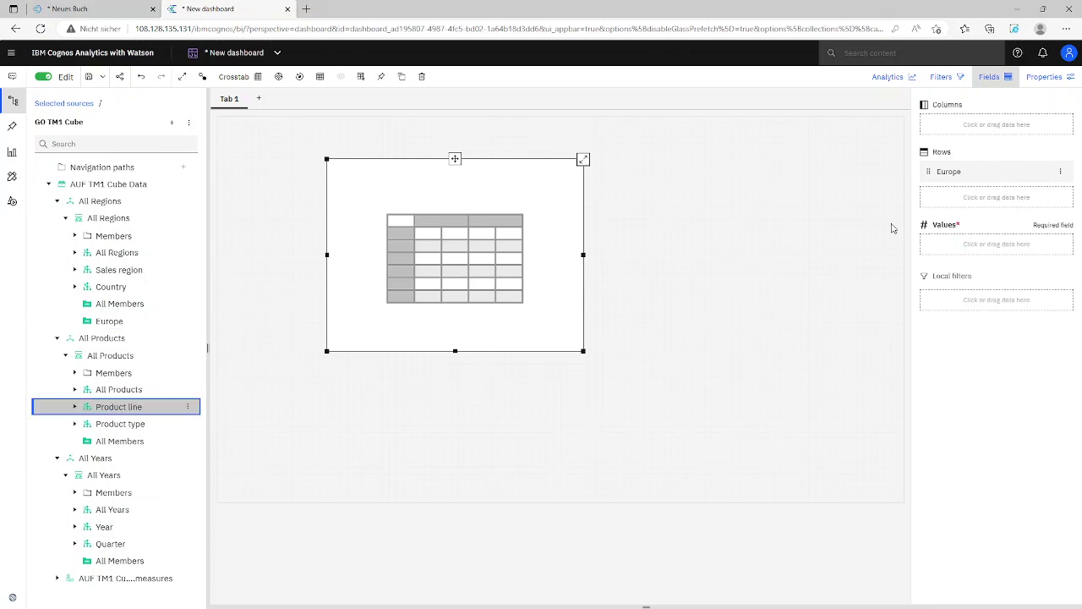
{"action": "left_click_drag", "start_coordinate": [912, 218], "coordinate": [961, 133]}
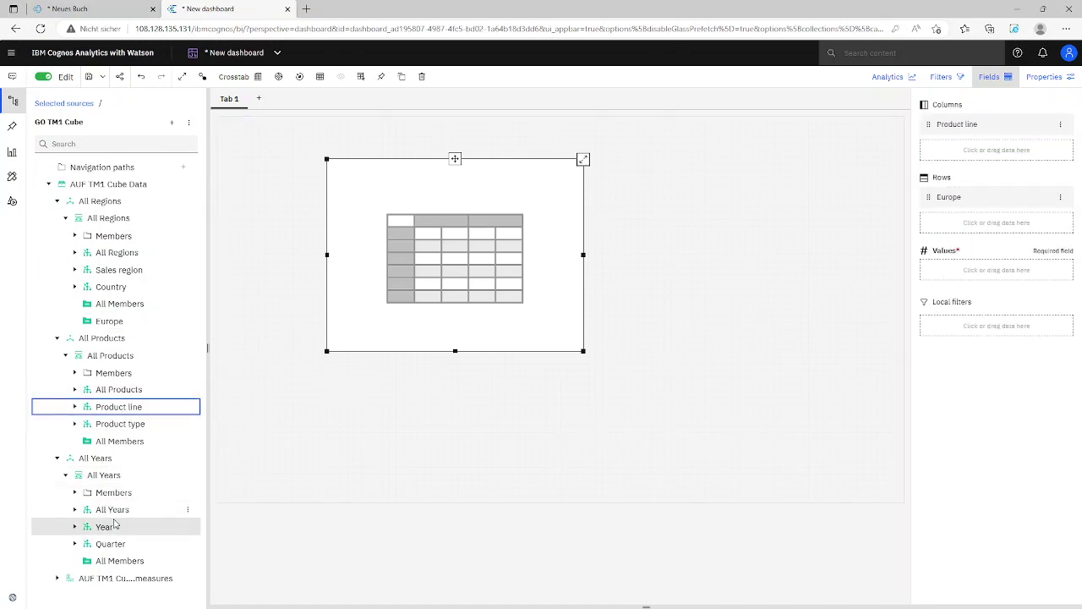
Add Quantity as the crosstab values and enlarge the crosstab on the canvas
{"action": "left_click", "coordinate": [56, 578]}
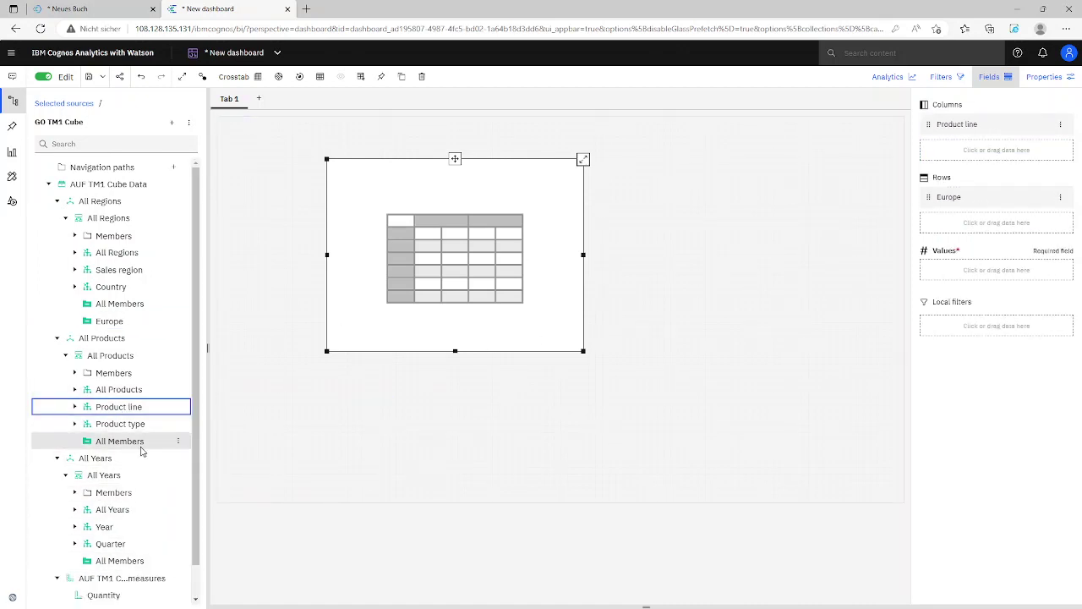
{"action": "scroll", "coordinate": [144, 456], "scroll_direction": "down", "scroll_amount": 2}
{"action": "left_click", "coordinate": [106, 562]}
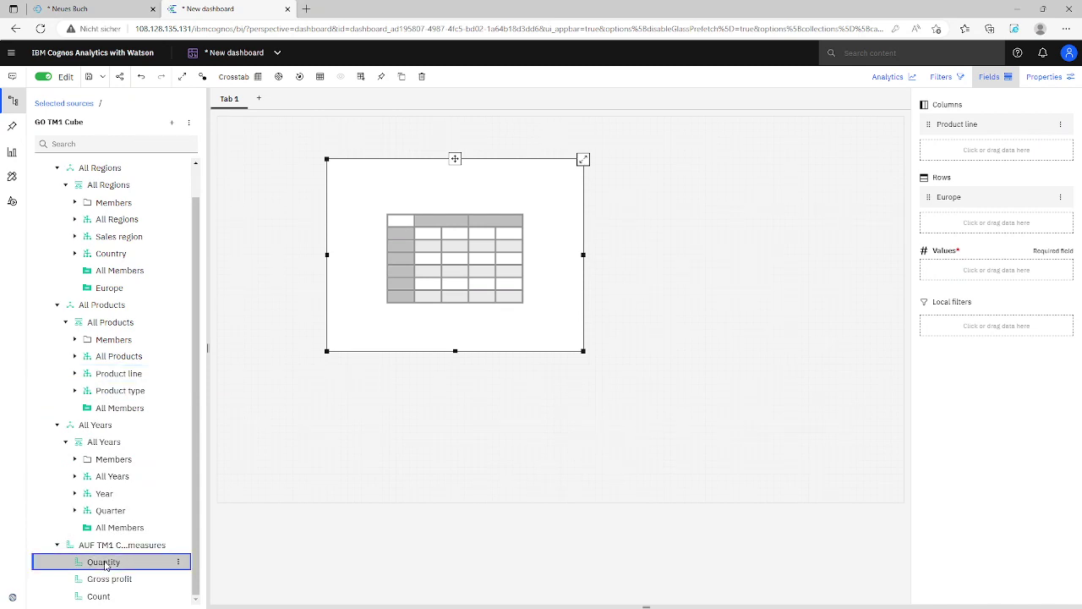
{"action": "left_click_drag", "start_coordinate": [314, 538], "coordinate": [1017, 272]}
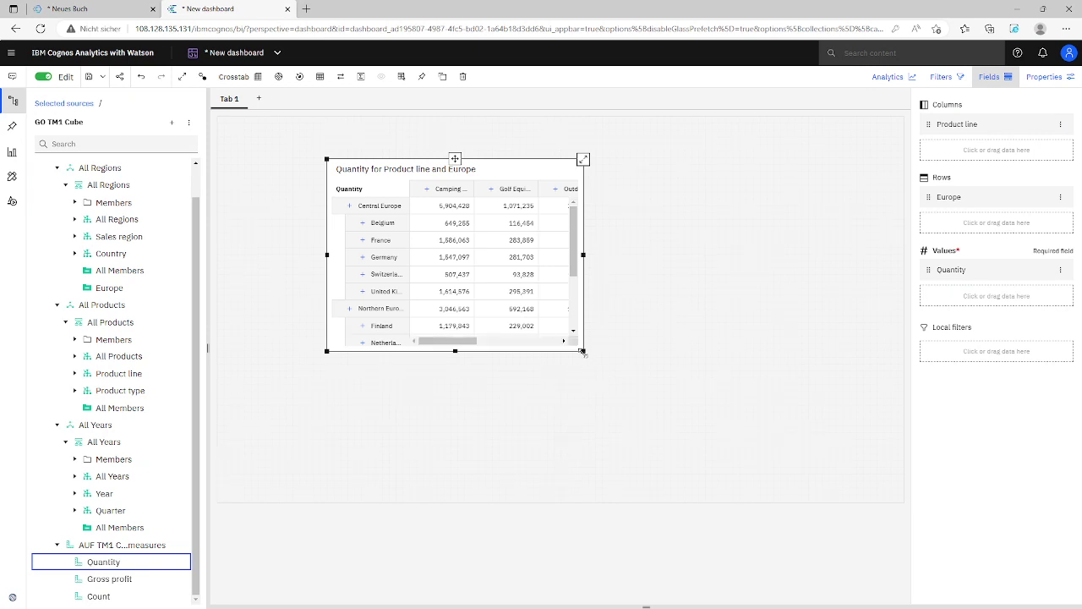
{"action": "left_click_drag", "start_coordinate": [581, 352], "coordinate": [749, 414]}
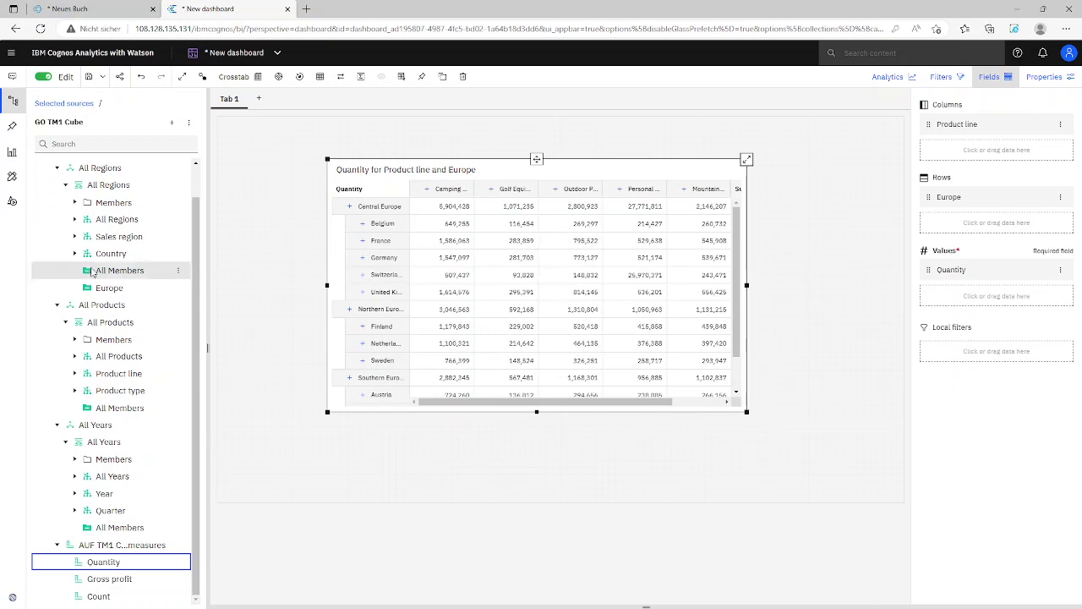
Ask the Assistant to 'create dashboard', get a Conversation Service error, and reset the conversation
{"action": "left_click", "coordinate": [12, 100]}
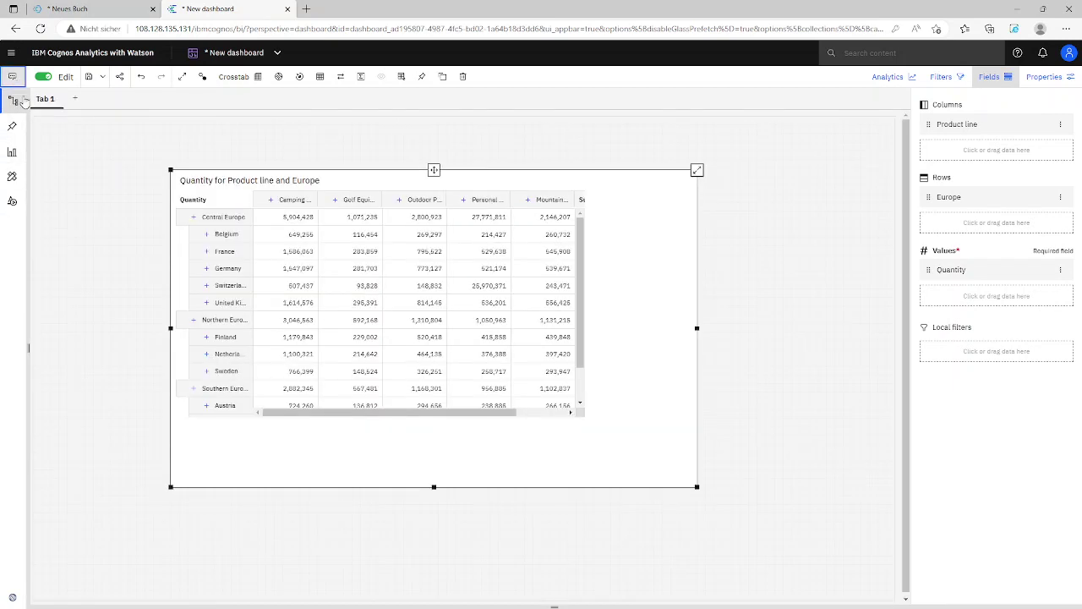
{"action": "left_click", "coordinate": [12, 76]}
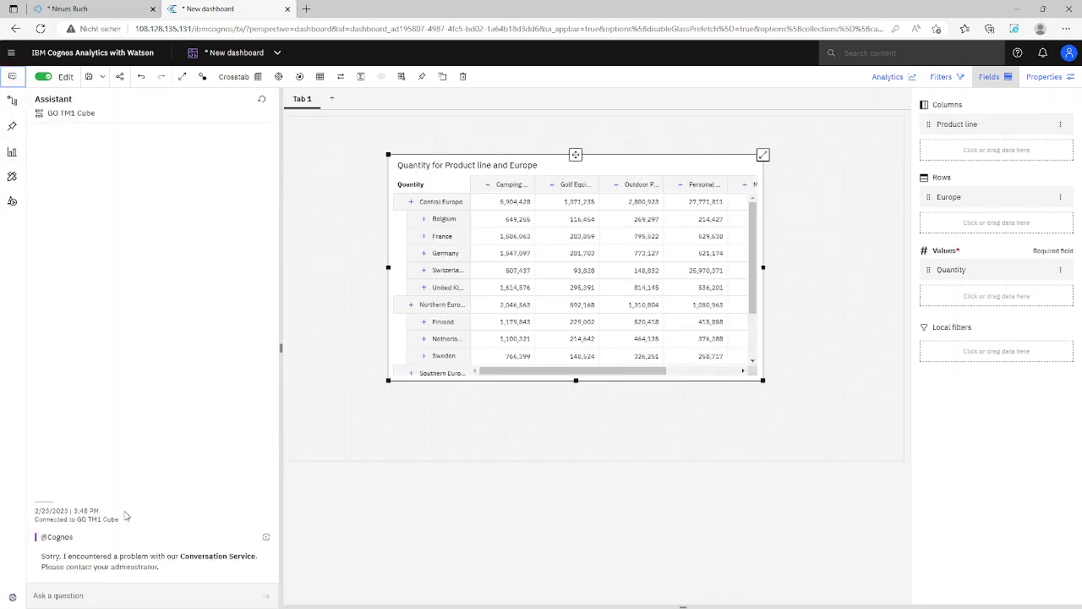
{"action": "left_click", "coordinate": [77, 596]}
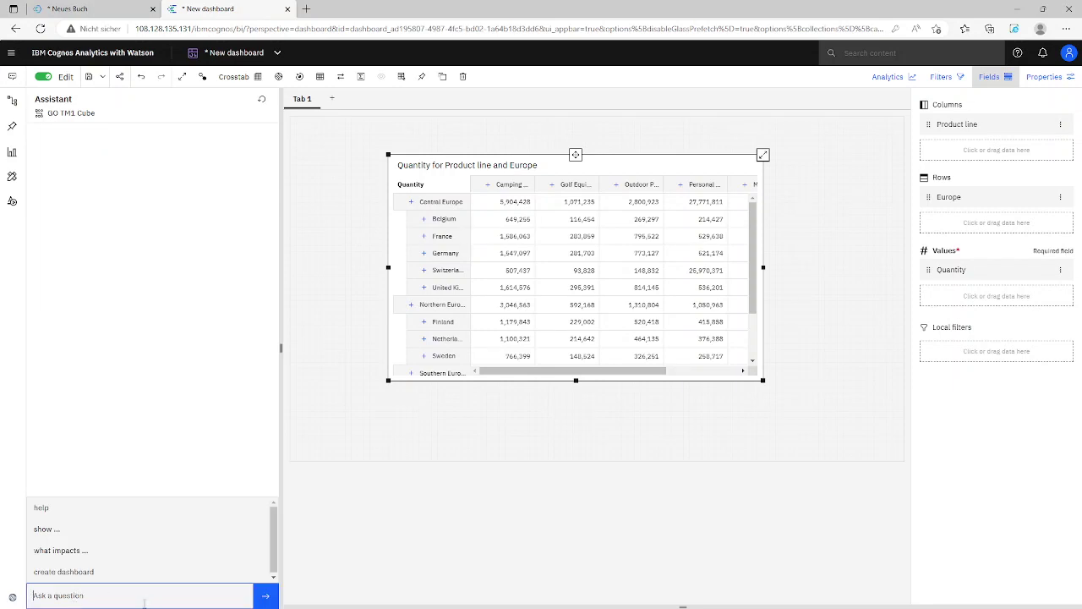
{"action": "type", "text": "crea"}
{"action": "key", "text": "Down"}
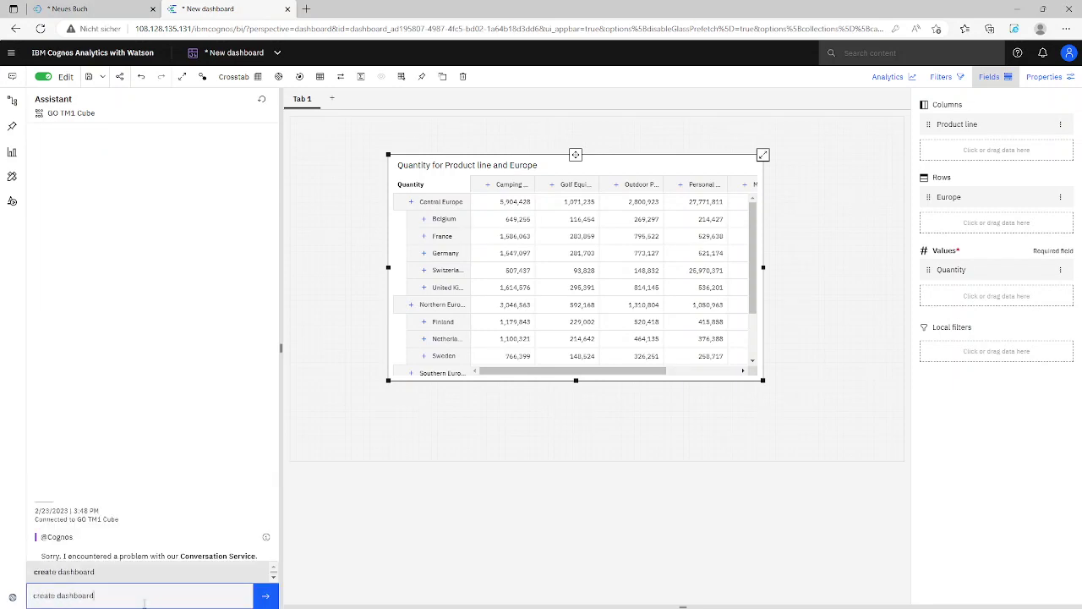
{"action": "key", "text": "Return"}
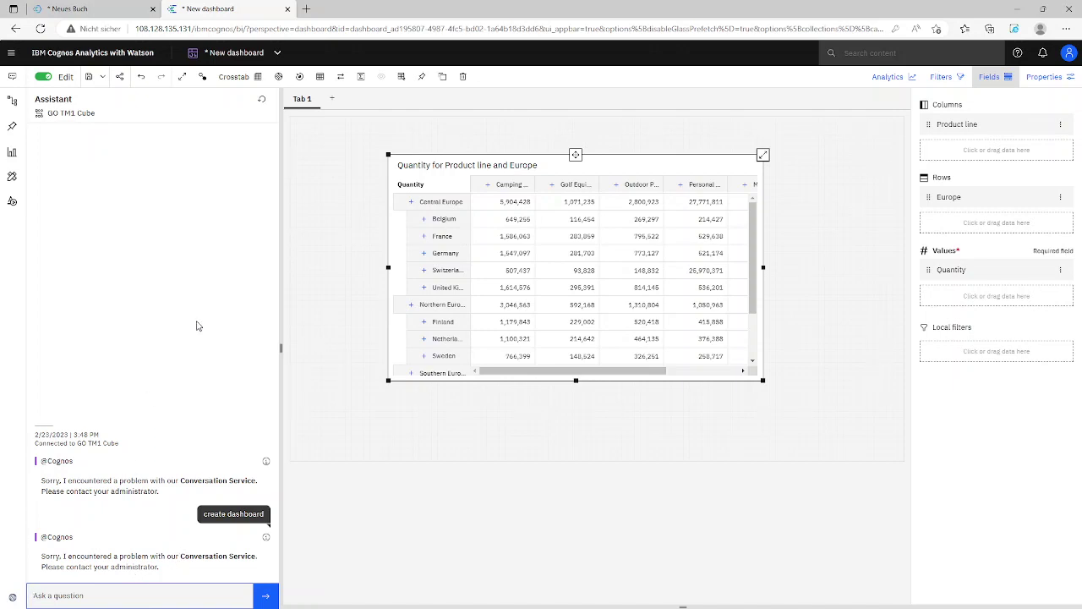
{"action": "left_click", "coordinate": [261, 99]}
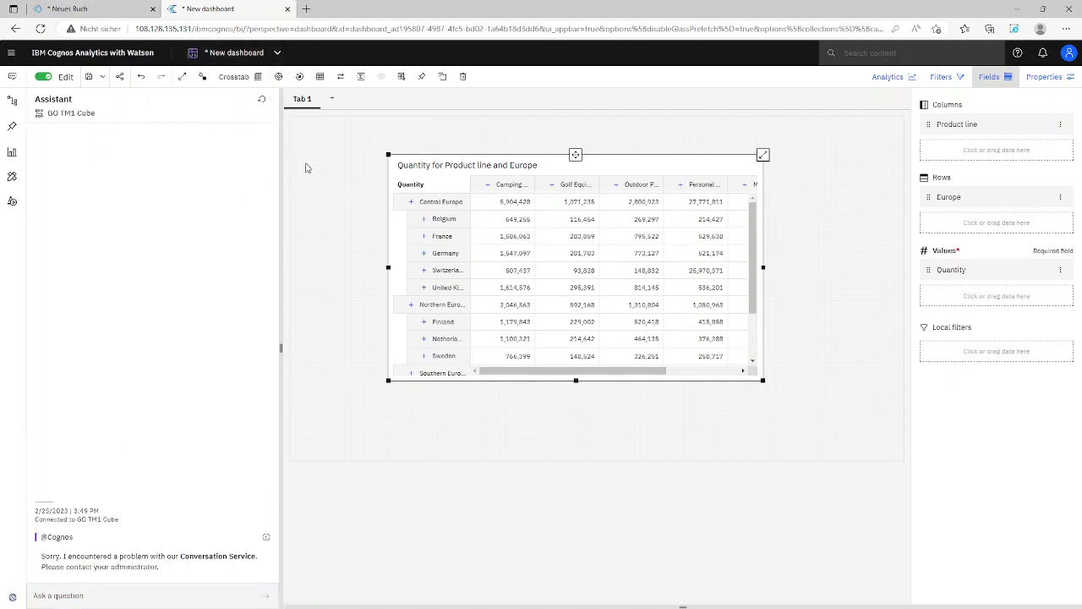
{"action": "left_click", "coordinate": [278, 52]}
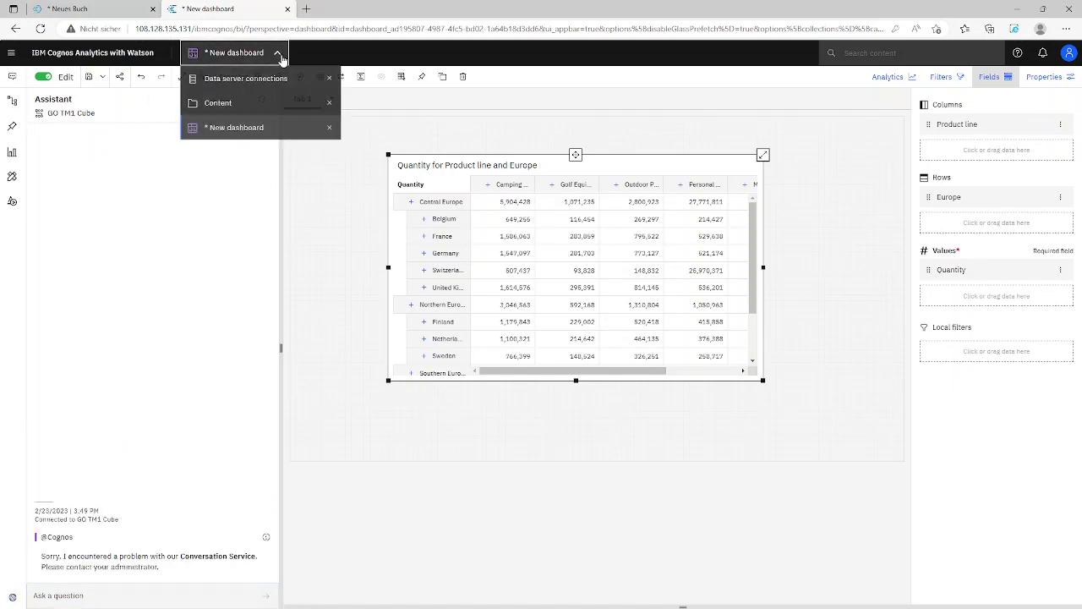
Close the unsaved New dashboard without saving its changes
{"action": "left_click", "coordinate": [332, 137]}
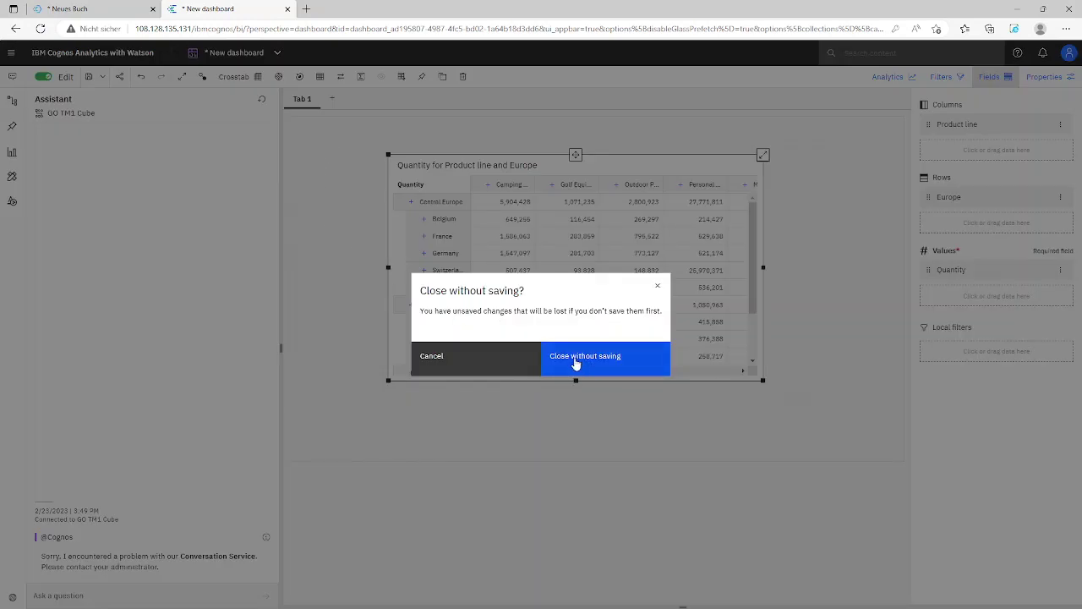
{"action": "left_click", "coordinate": [562, 366]}
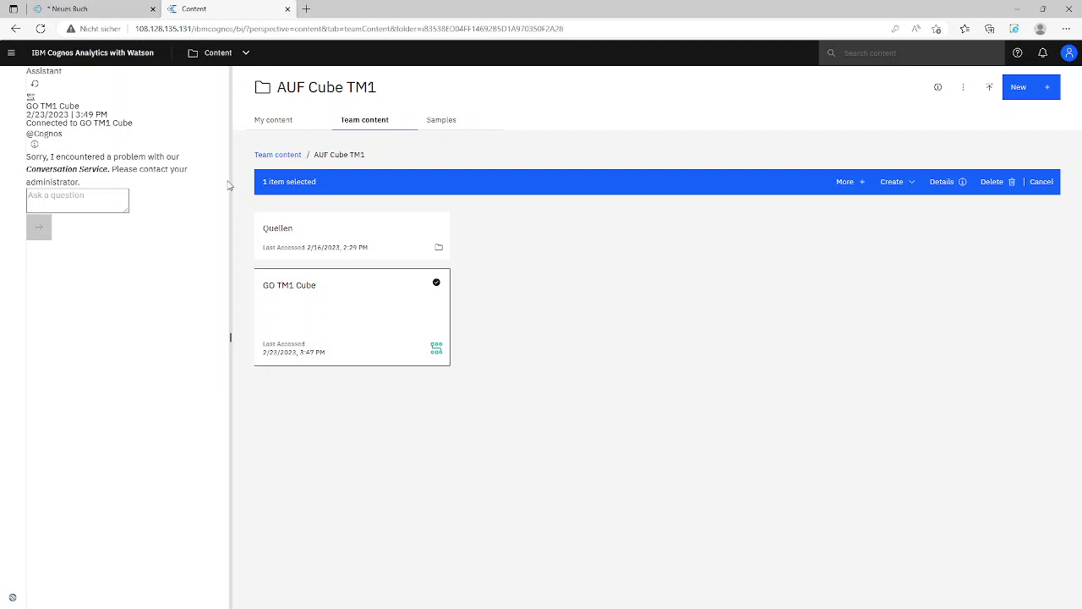
{"action": "left_click_drag", "start_coordinate": [230, 182], "coordinate": [186, 182]}
Trim the browser address back to the Cognos home page
{"action": "left_click", "coordinate": [294, 30]}
{"action": "left_click", "coordinate": [296, 29]}
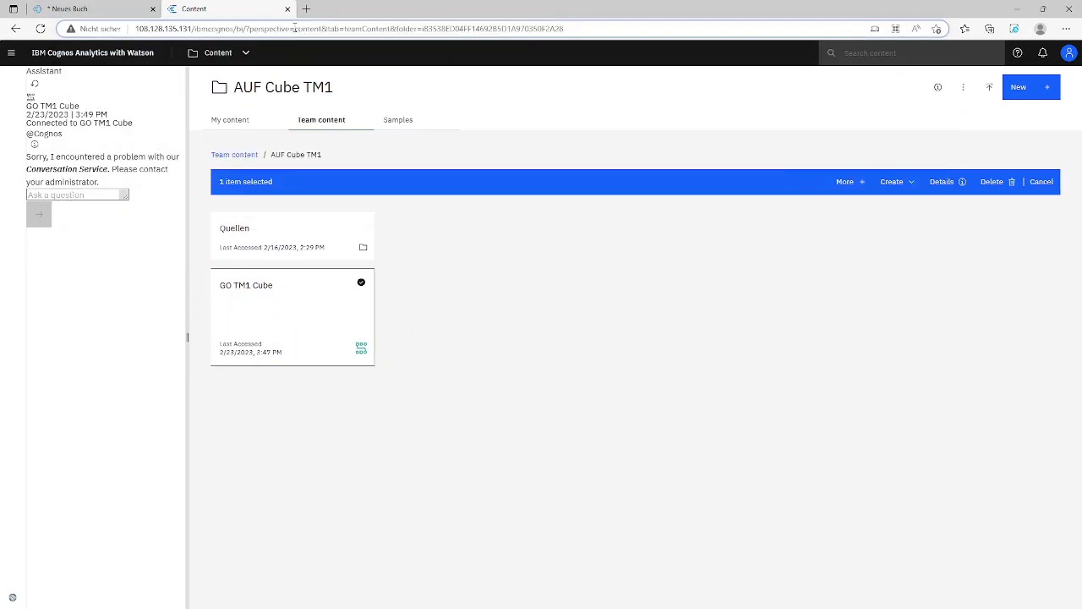
{"action": "left_click_drag", "start_coordinate": [296, 29], "coordinate": [708, 31]}
{"action": "key", "text": "BackSpace"}
{"action": "key", "text": "BackSpace"}
{"action": "key", "text": "BackSpace"}
{"action": "key", "text": "BackSpace"}
{"action": "key", "text": "BackSpace"}
{"action": "key", "text": "BackSpace"}
{"action": "key", "text": "BackSpace"}
{"action": "key", "text": "BackSpace"}
{"action": "key", "text": "BackSpace"}
{"action": "key", "text": "BackSpace"}
{"action": "key", "text": "BackSpace"}
{"action": "key", "text": "BackSpace"}
{"action": "key", "text": "BackSpace"}
{"action": "key", "text": "BackSpace"}
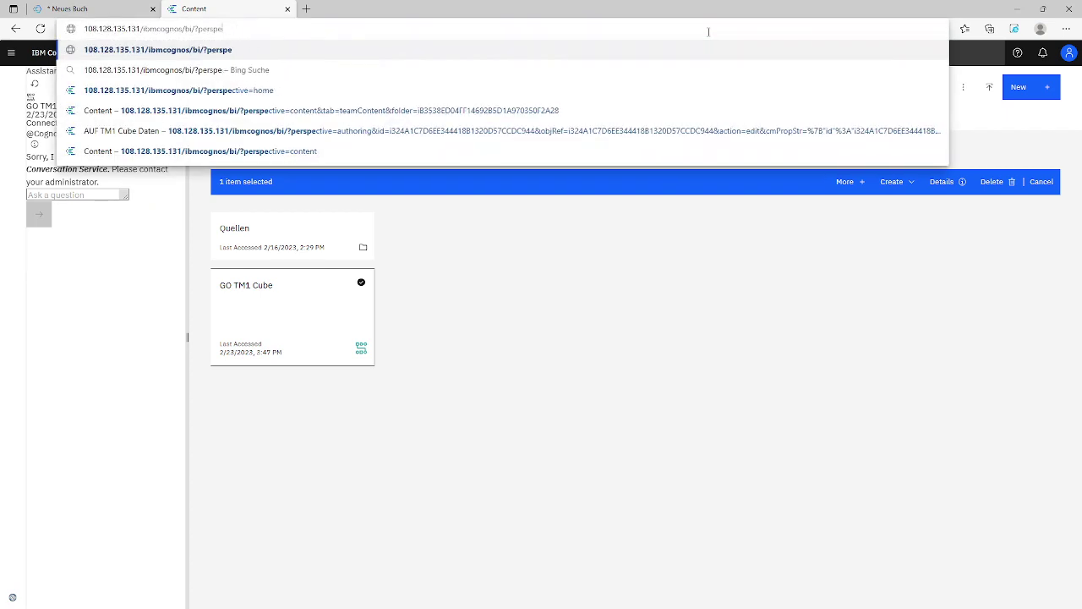
{"action": "key", "text": "BackSpace"}
{"action": "key", "text": "BackSpace"}
{"action": "key", "text": "BackSpace"}
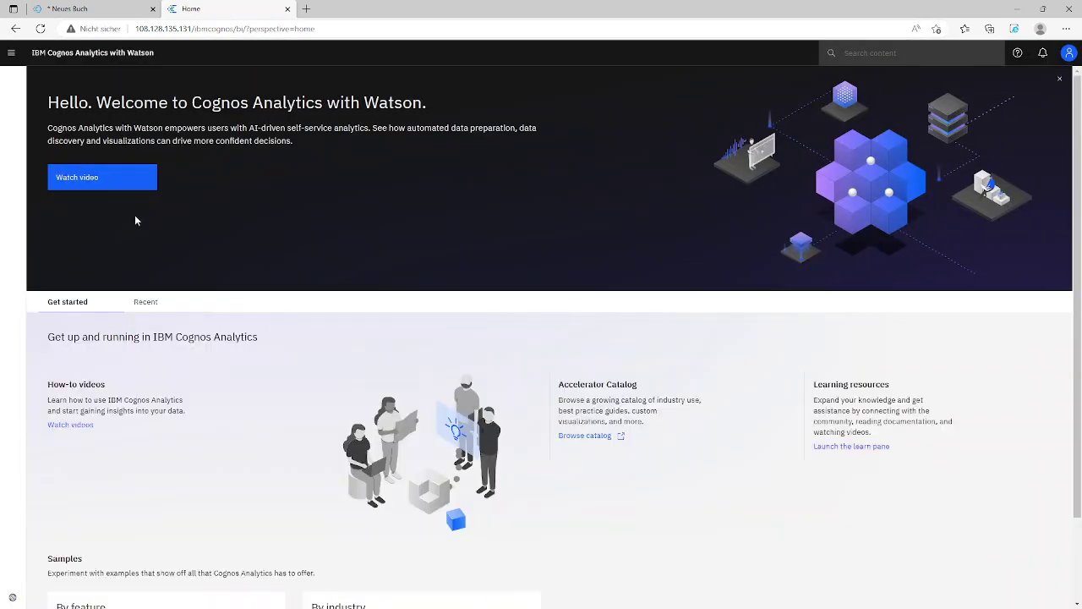
Go to Content and open the AUF Cube TM1 folder
{"action": "left_click", "coordinate": [11, 53]}
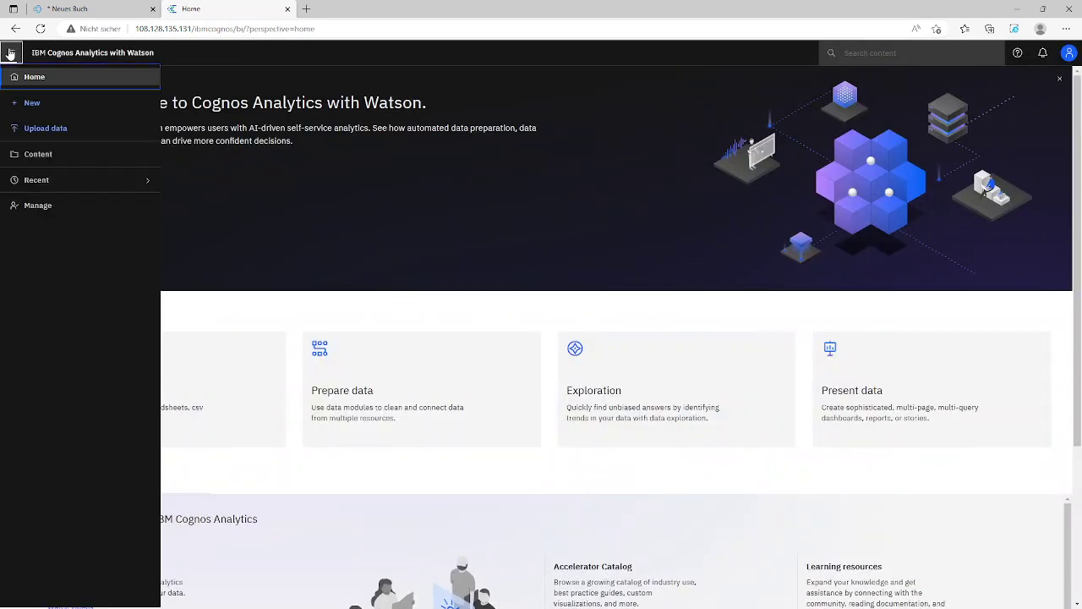
{"action": "left_click", "coordinate": [34, 155]}
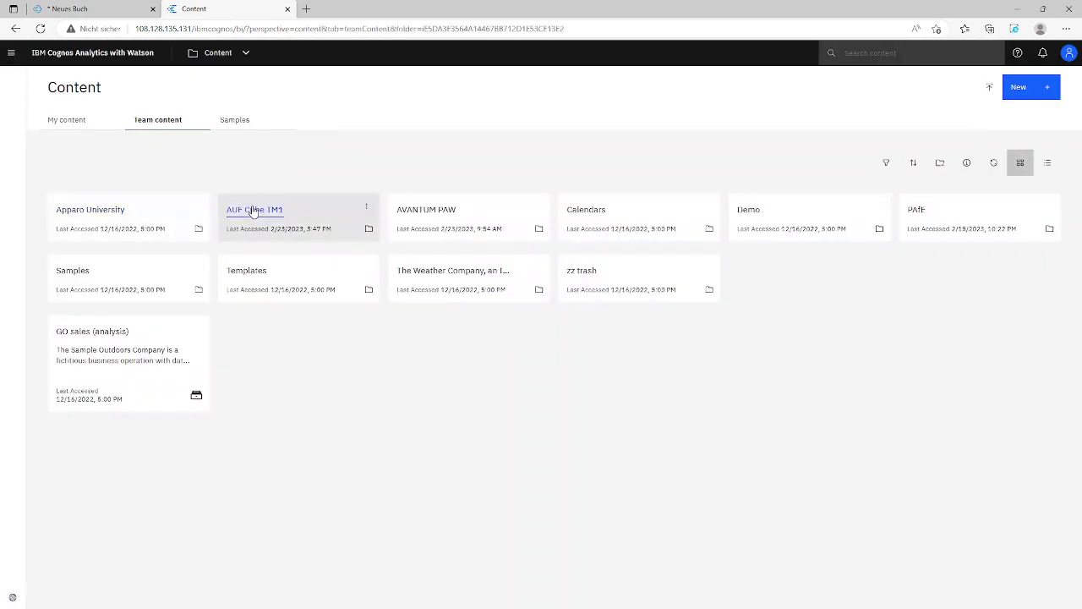
{"action": "left_click", "coordinate": [253, 212]}
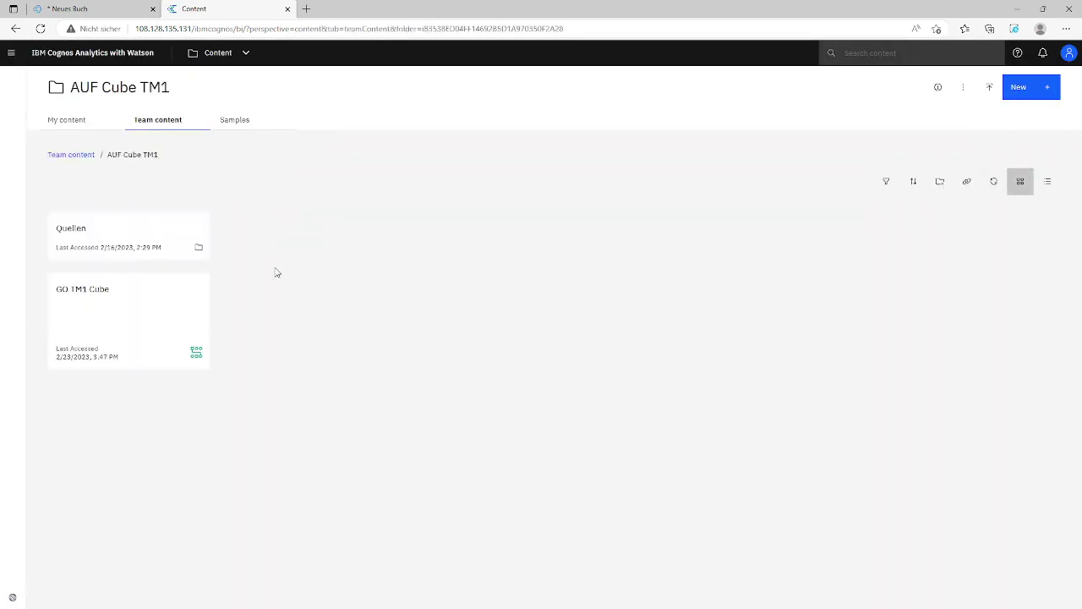
Open the GO TM1 Cube data module and start a new calculation named CY
{"action": "left_click", "coordinate": [74, 290]}
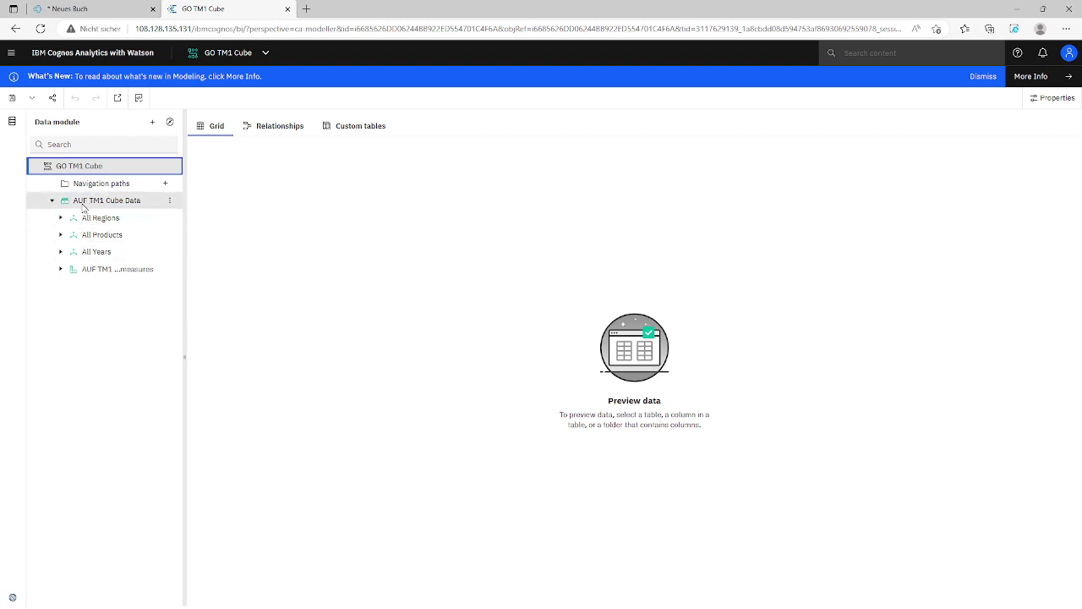
{"action": "left_click_drag", "start_coordinate": [184, 202], "coordinate": [240, 216]}
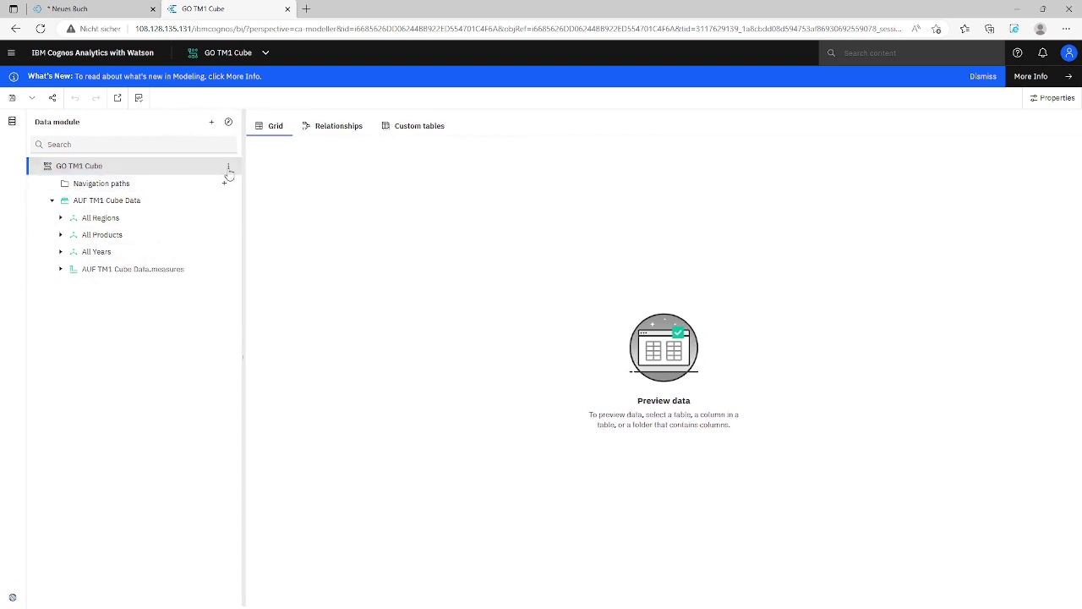
{"action": "left_click", "coordinate": [229, 167]}
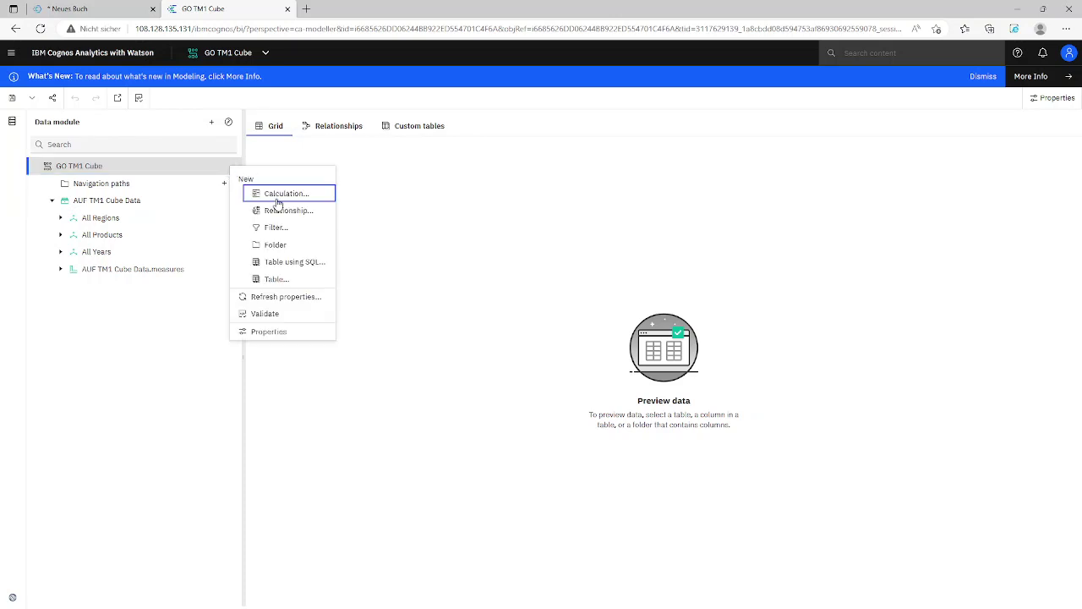
{"action": "left_click", "coordinate": [276, 194]}
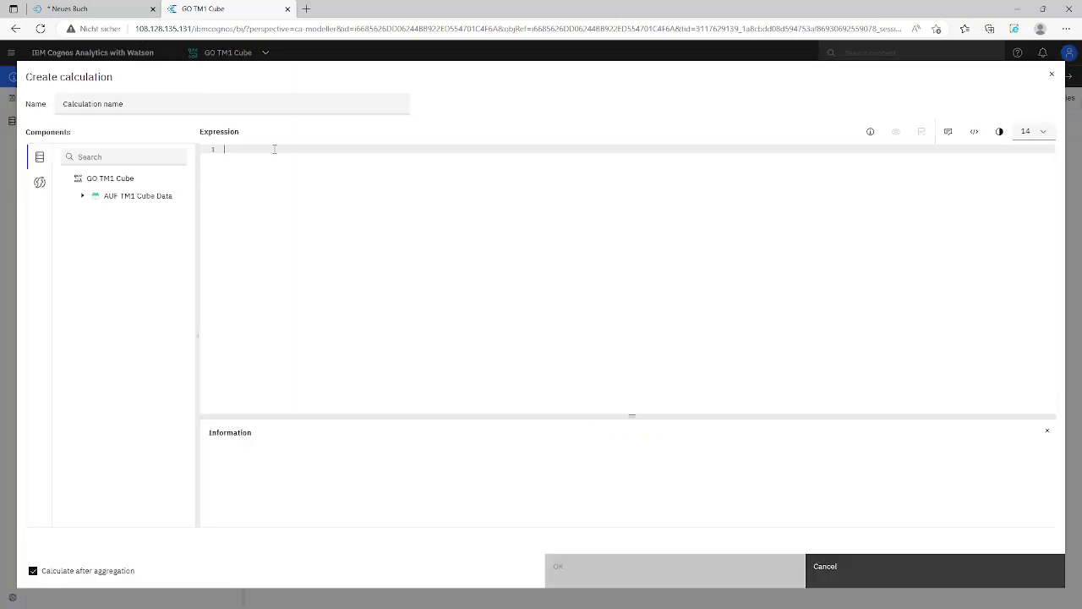
{"action": "left_click_drag", "start_coordinate": [203, 106], "coordinate": [38, 108]}
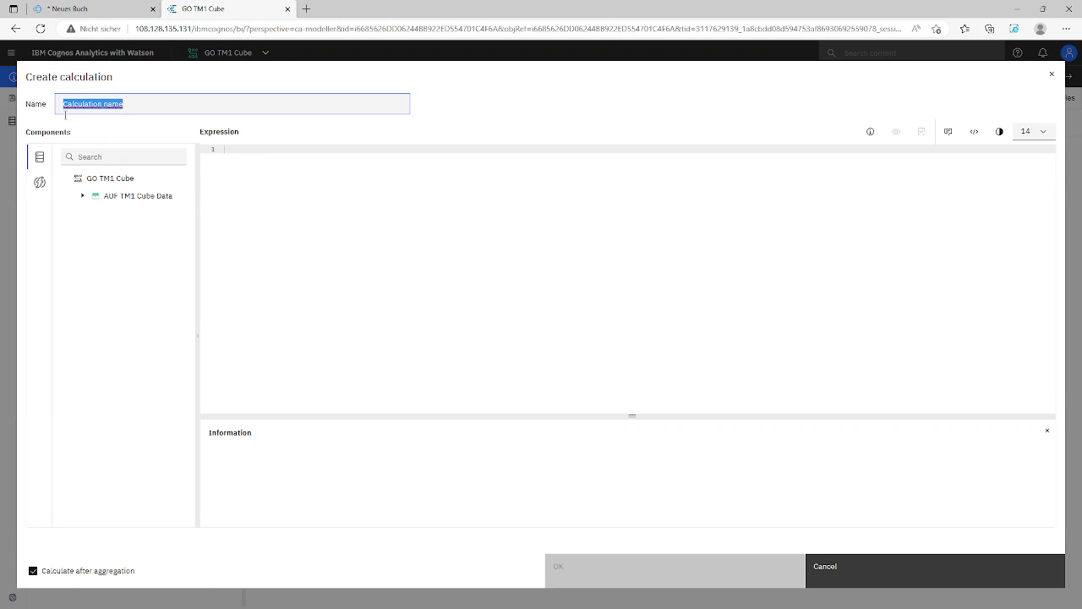
{"action": "type", "text": "CY"}
Set the CY expression to the 2021 member of the Year level and create it
{"action": "left_click", "coordinate": [82, 197]}
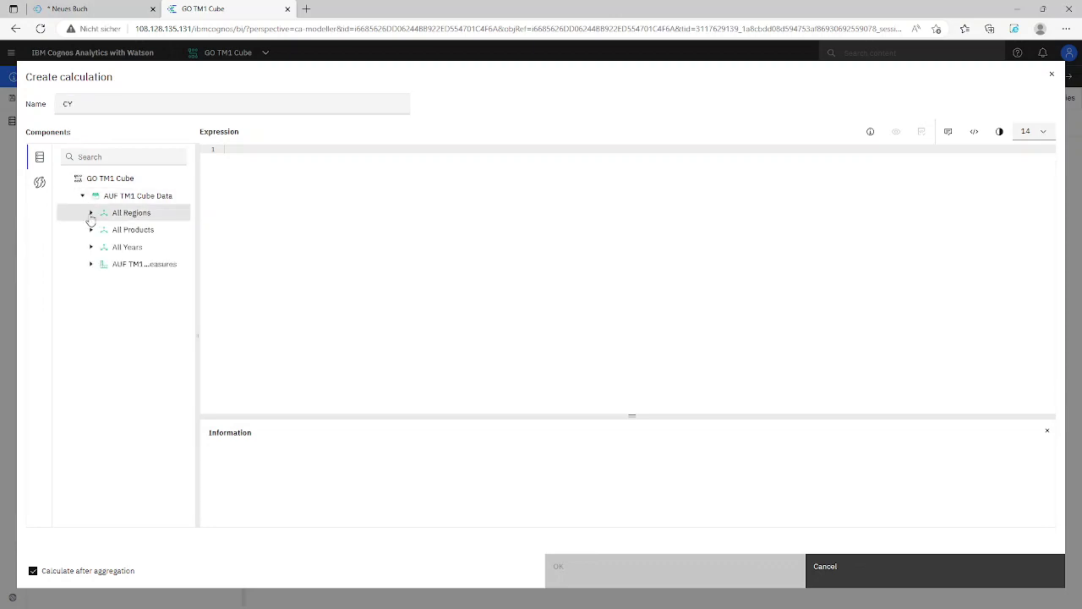
{"action": "left_click", "coordinate": [91, 247]}
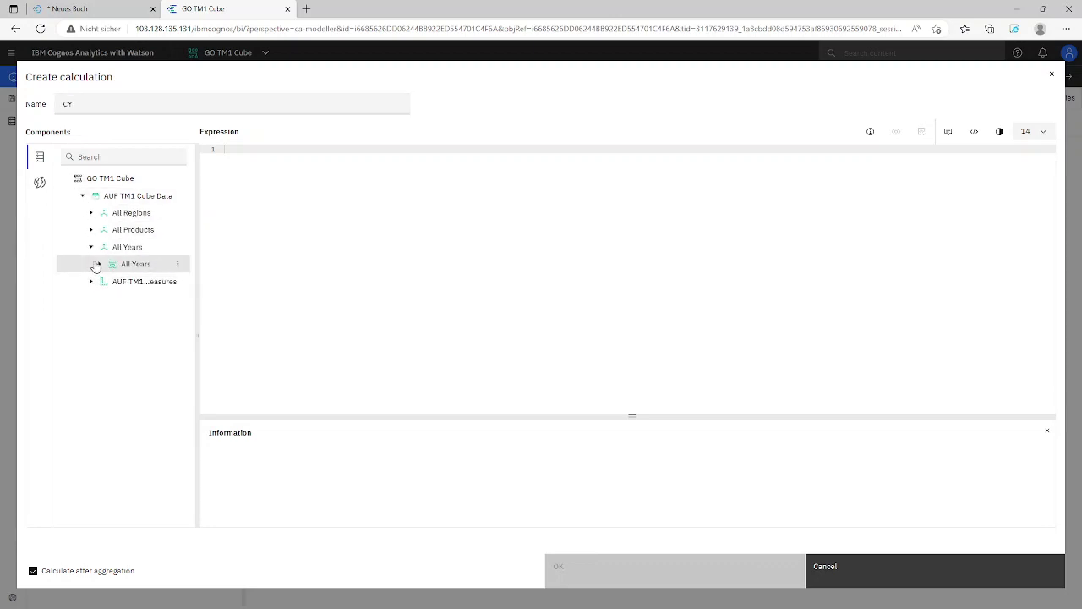
{"action": "left_click", "coordinate": [97, 265]}
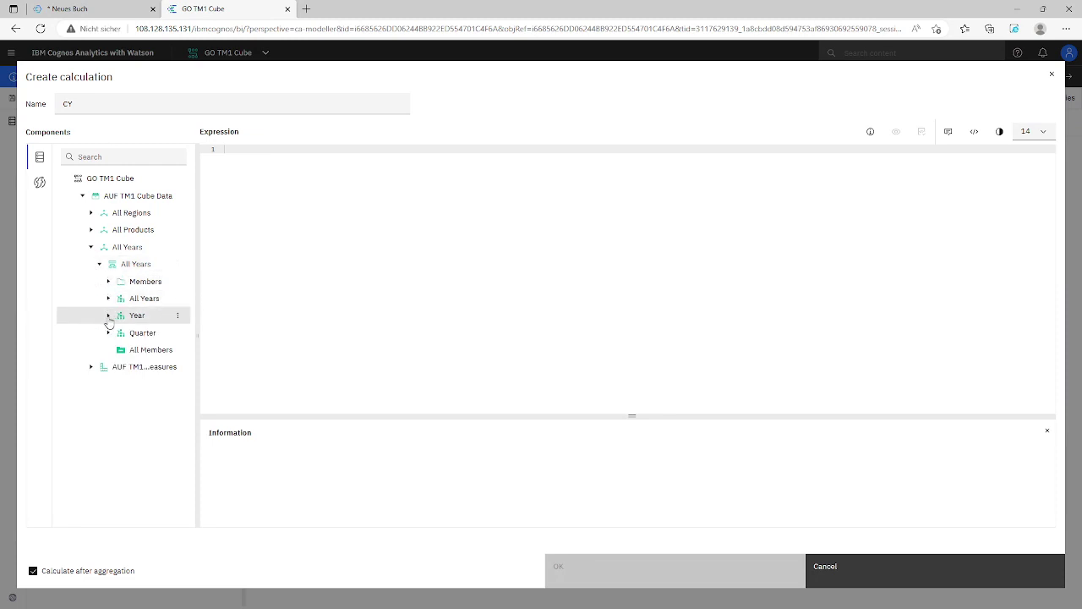
{"action": "left_click", "coordinate": [109, 315]}
{"action": "left_click", "coordinate": [117, 334]}
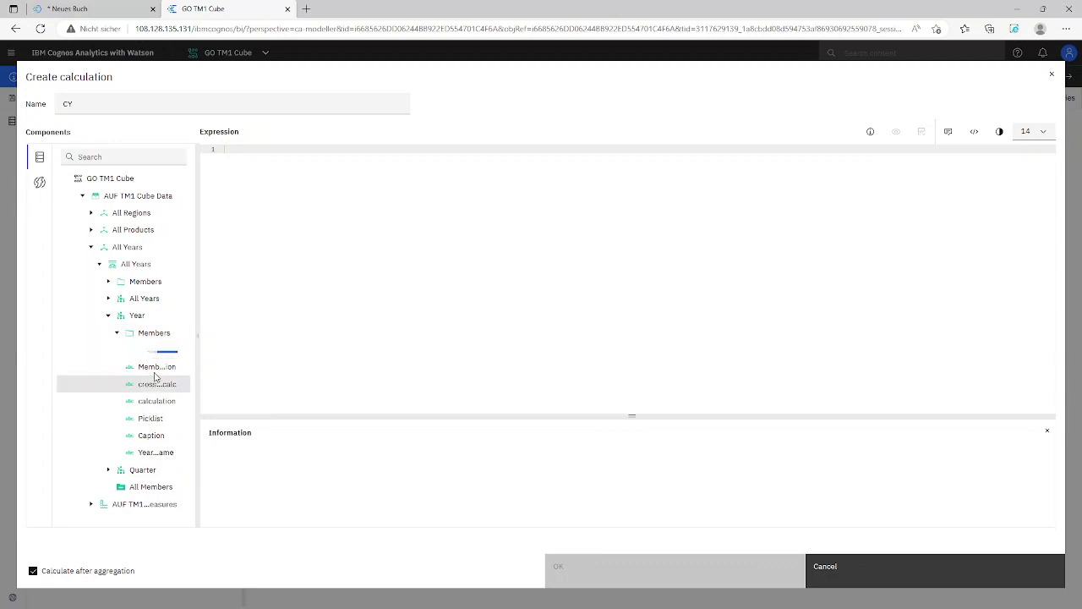
{"action": "left_click_drag", "start_coordinate": [197, 308], "coordinate": [257, 354]}
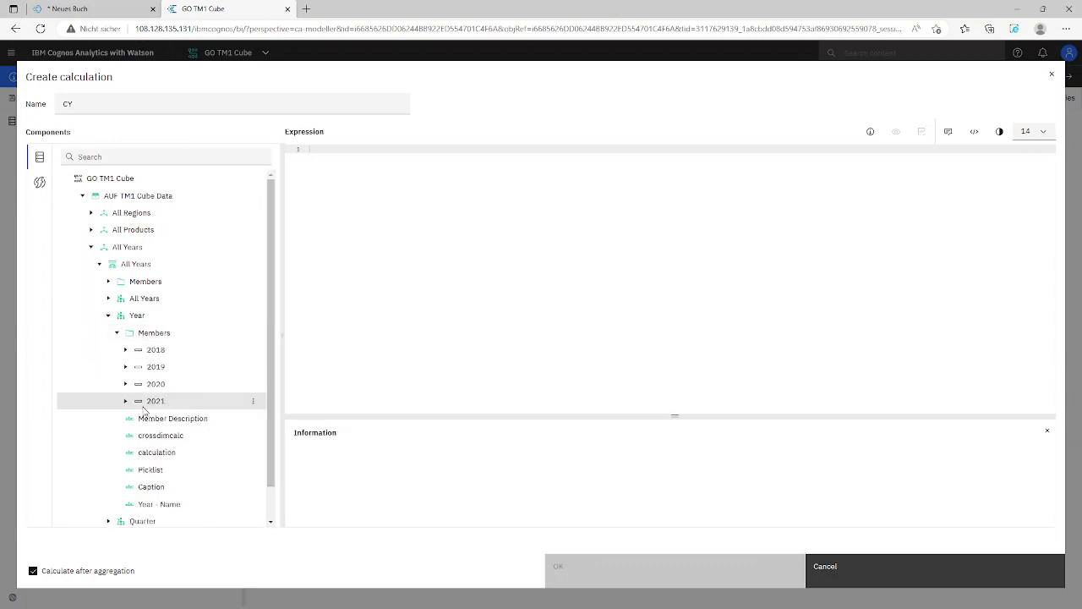
{"action": "left_click_drag", "start_coordinate": [144, 410], "coordinate": [370, 213]}
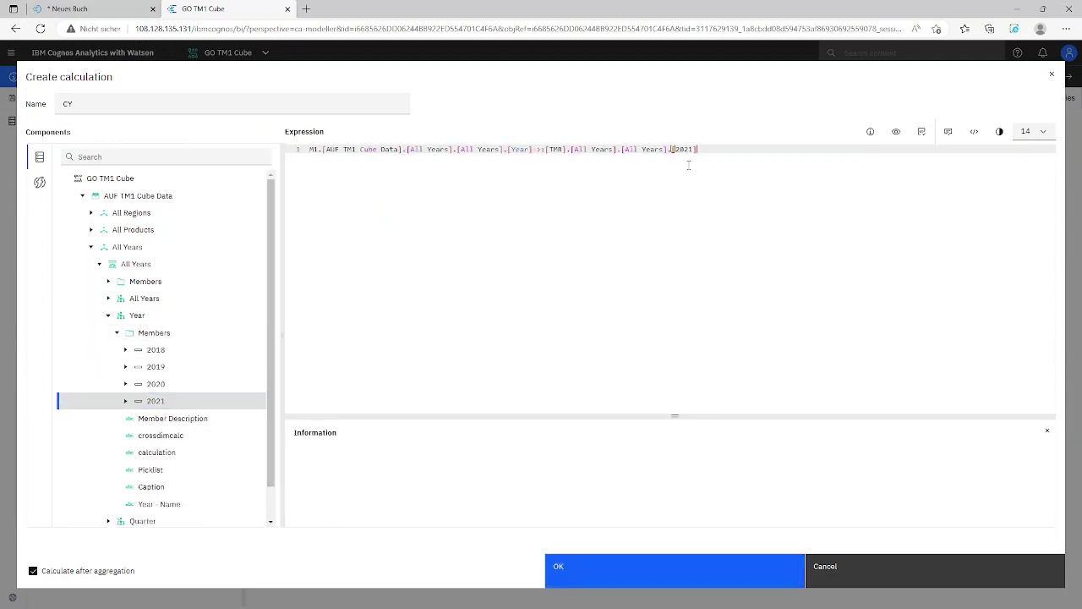
{"action": "left_click_drag", "start_coordinate": [672, 149], "coordinate": [711, 154]}
{"action": "left_click", "coordinate": [570, 572]}
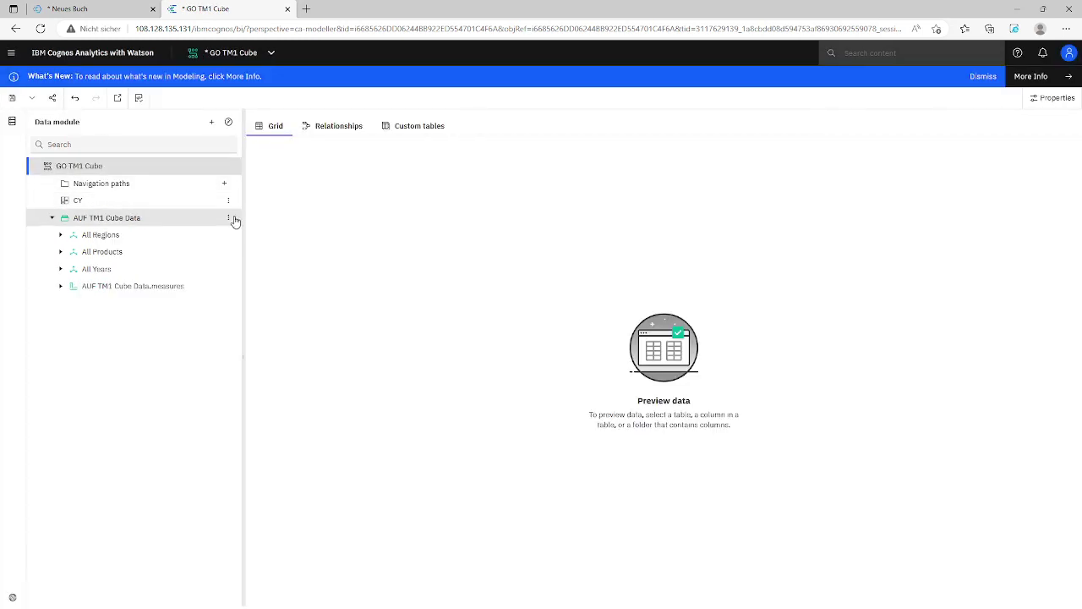
Start a PY calculation with the expression prevMember( CY )
{"action": "left_click", "coordinate": [230, 168]}
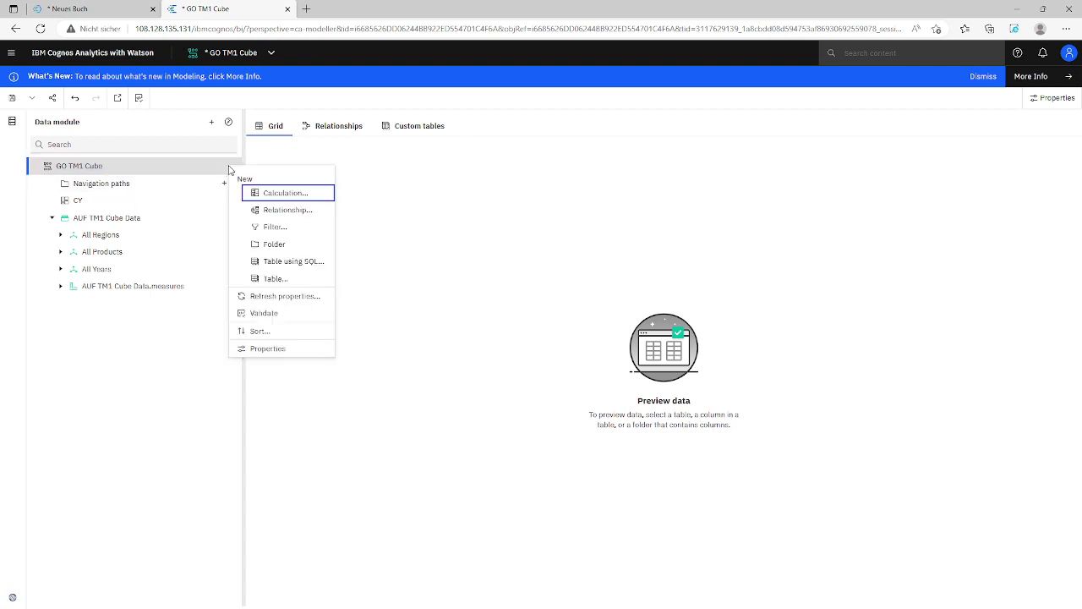
{"action": "left_click", "coordinate": [277, 194]}
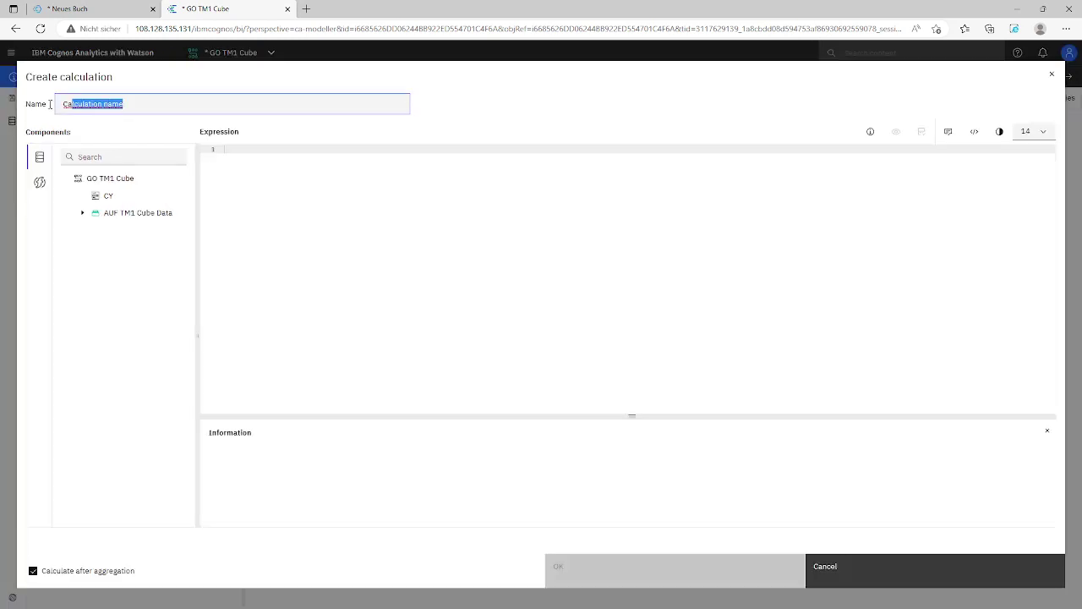
{"action": "type", "text": "FY"}
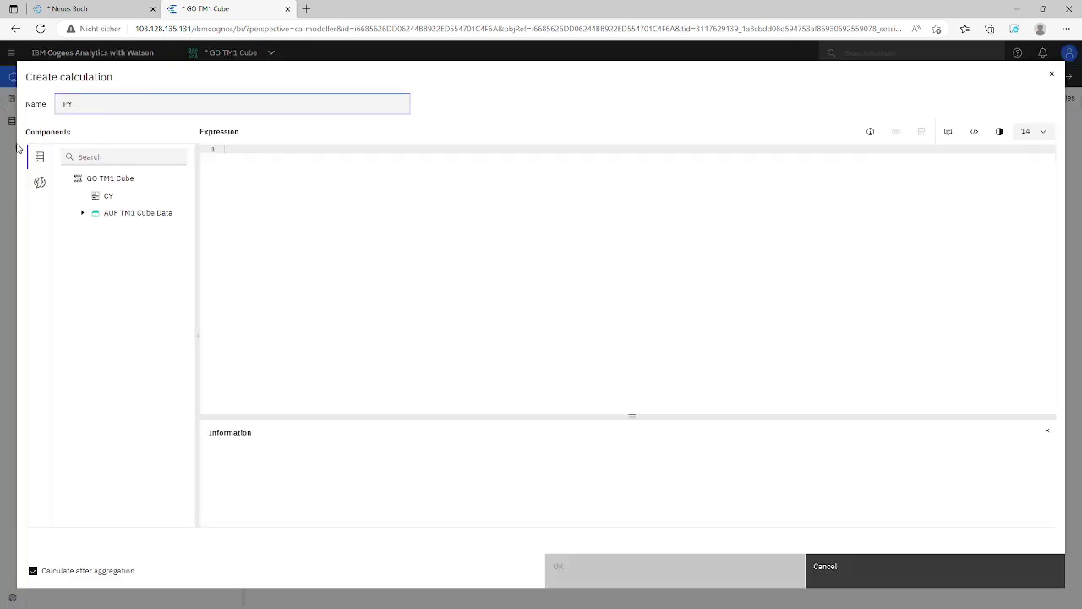
{"action": "left_click", "coordinate": [282, 154]}
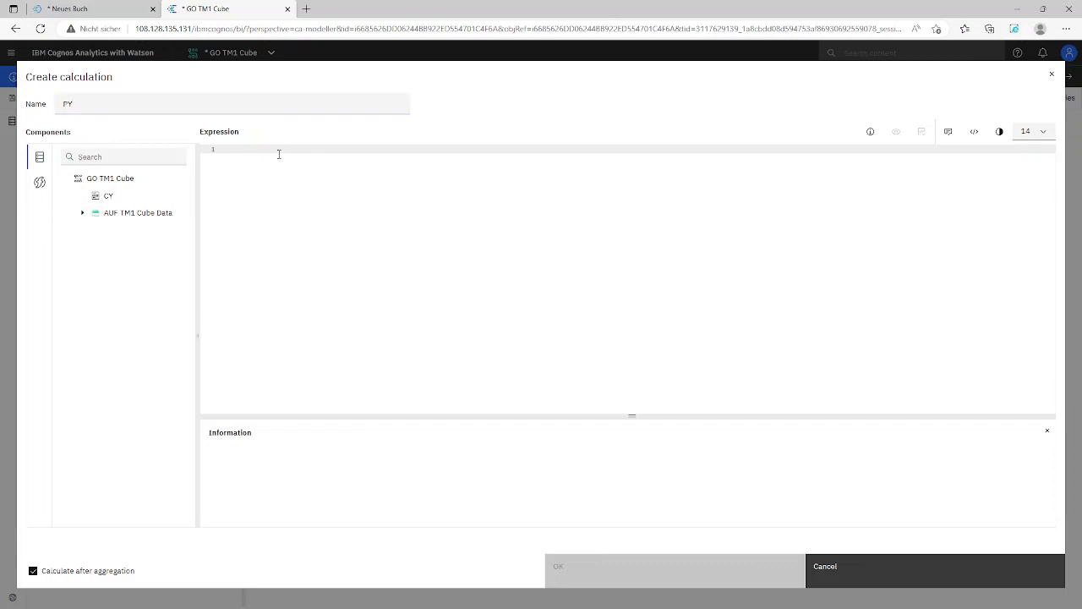
{"action": "type", "text": "prevMember("}
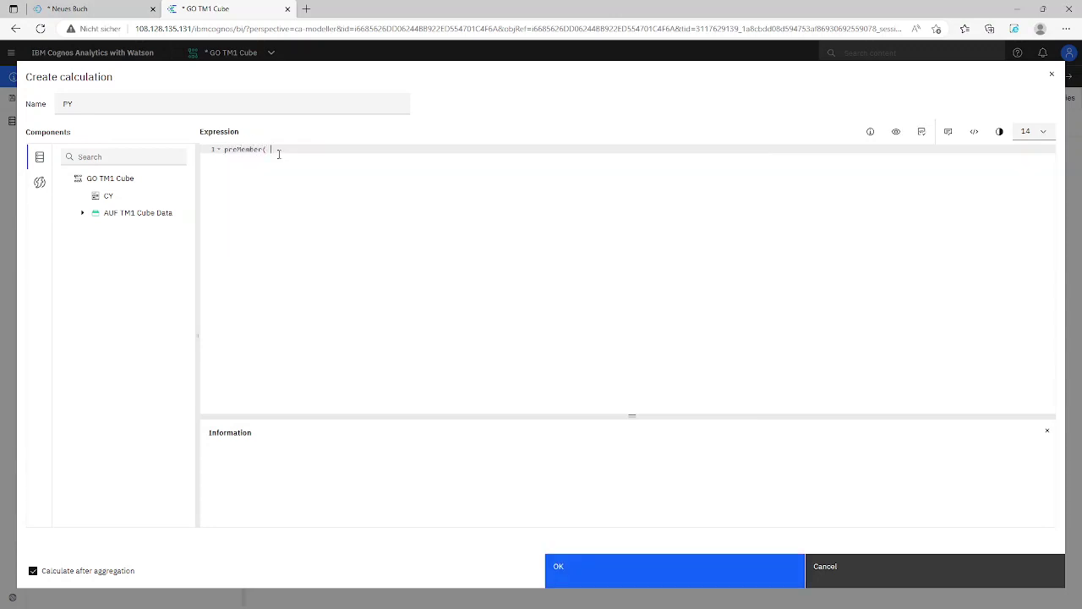
{"action": "left_click_drag", "start_coordinate": [107, 196], "coordinate": [322, 156]}
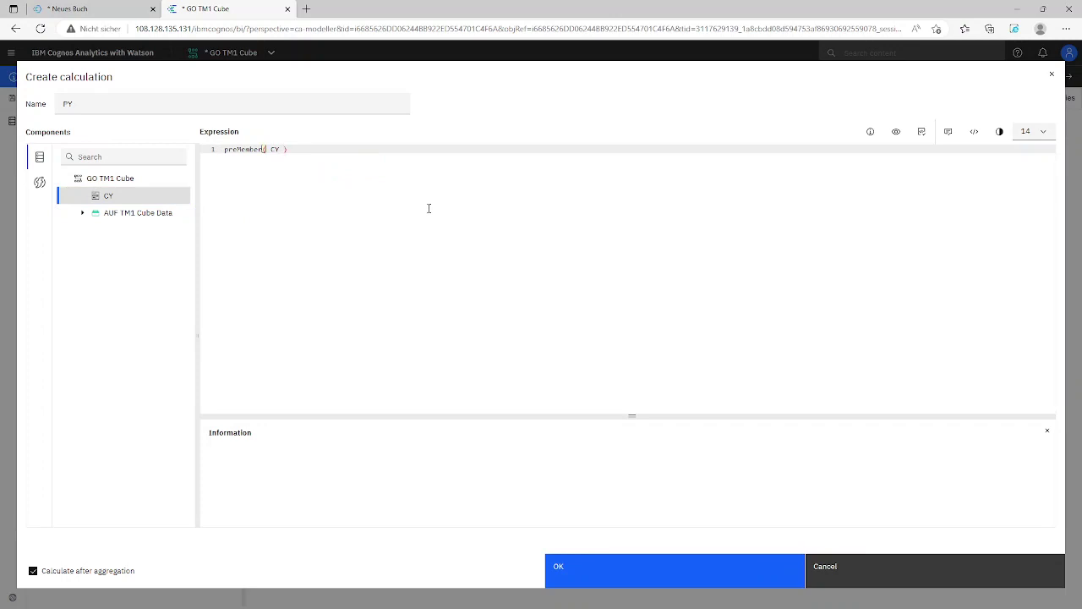
Create the PY calculation and start a new one named all Quarters CY
{"action": "left_click", "coordinate": [592, 571]}
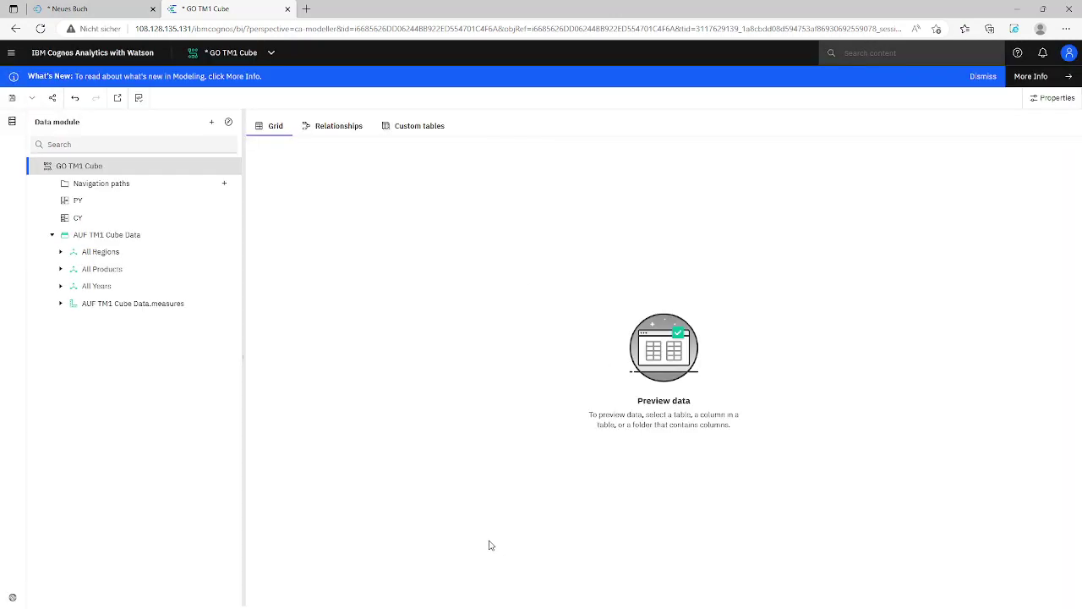
{"action": "left_click", "coordinate": [229, 166]}
{"action": "left_click", "coordinate": [287, 192]}
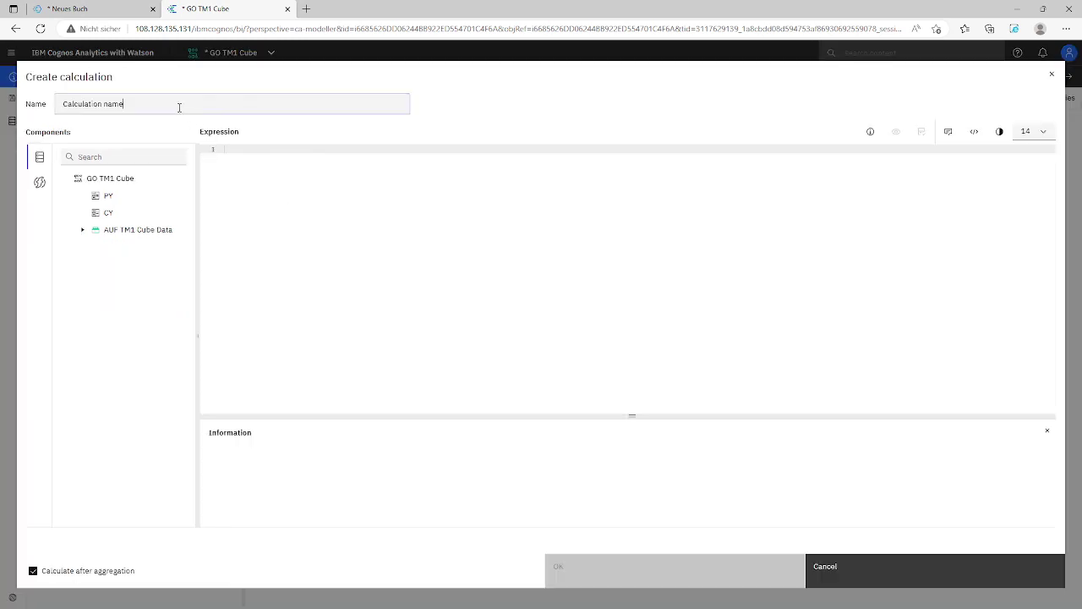
{"action": "left_click_drag", "start_coordinate": [177, 106], "coordinate": [2, 110]}
{"action": "type", "text": "all O"}
{"action": "type", "text": "uarters CY"}
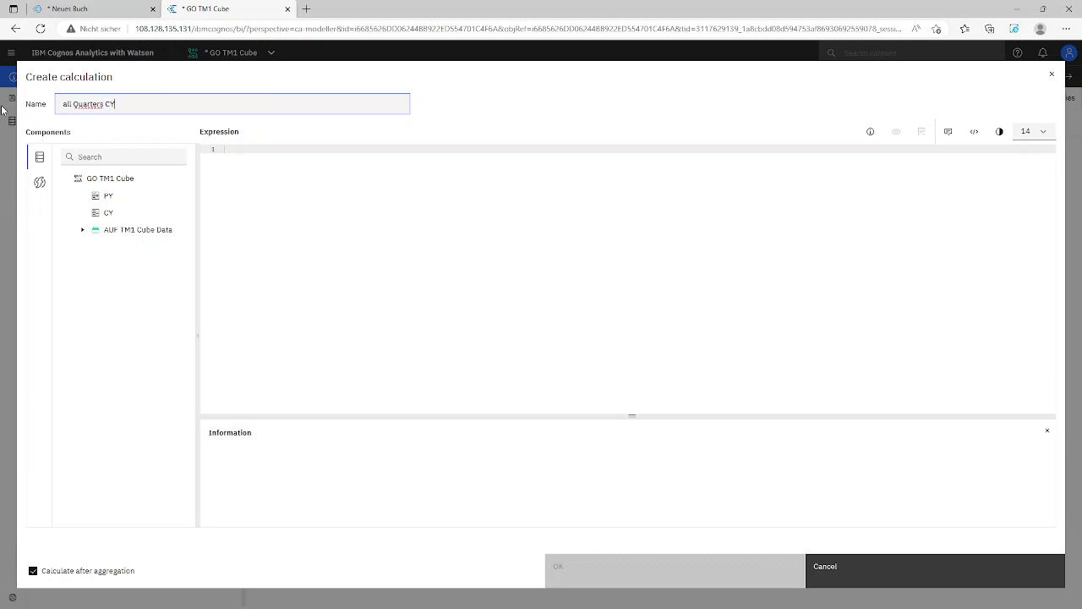
Define all Quarters CY as children( CY ), create it, and save the data module
{"action": "left_click", "coordinate": [234, 173]}
{"action": "type", "text": "chldren("}
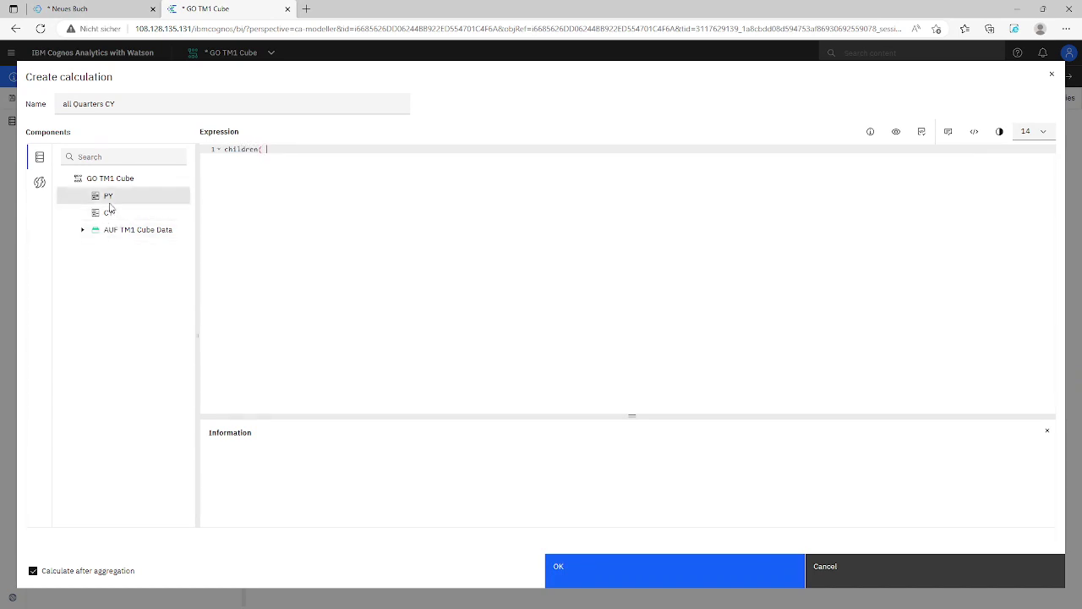
{"action": "left_click_drag", "start_coordinate": [107, 212], "coordinate": [396, 180]}
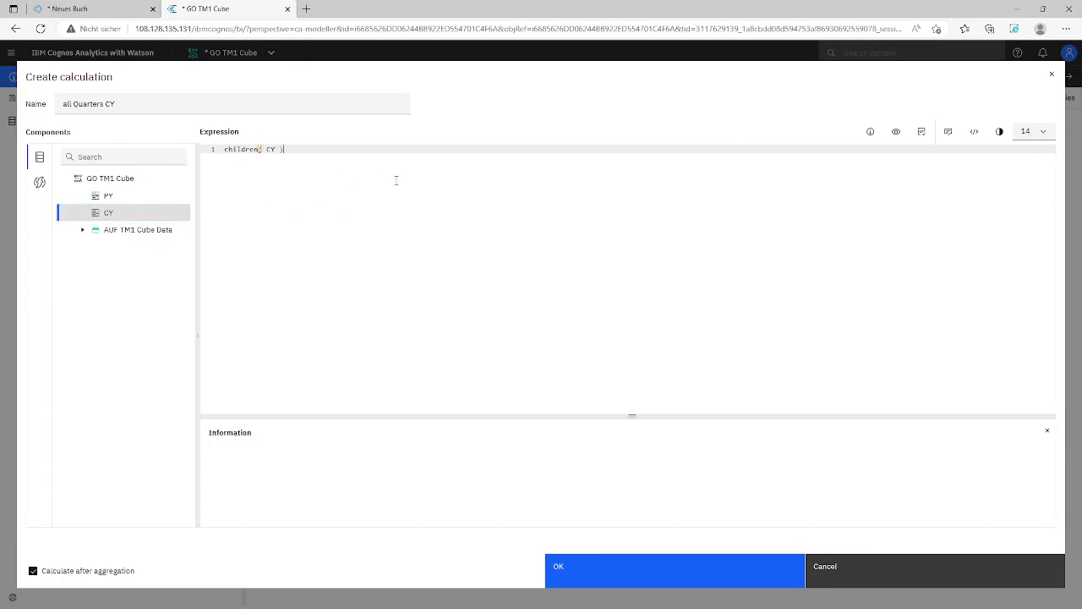
{"action": "left_click", "coordinate": [559, 578]}
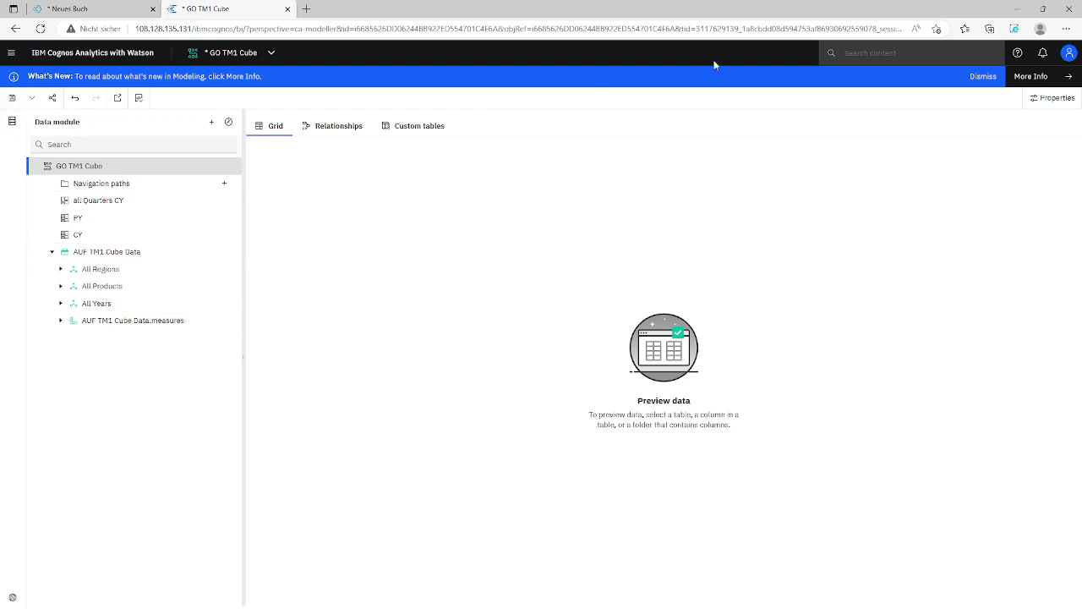
{"action": "left_click", "coordinate": [974, 83]}
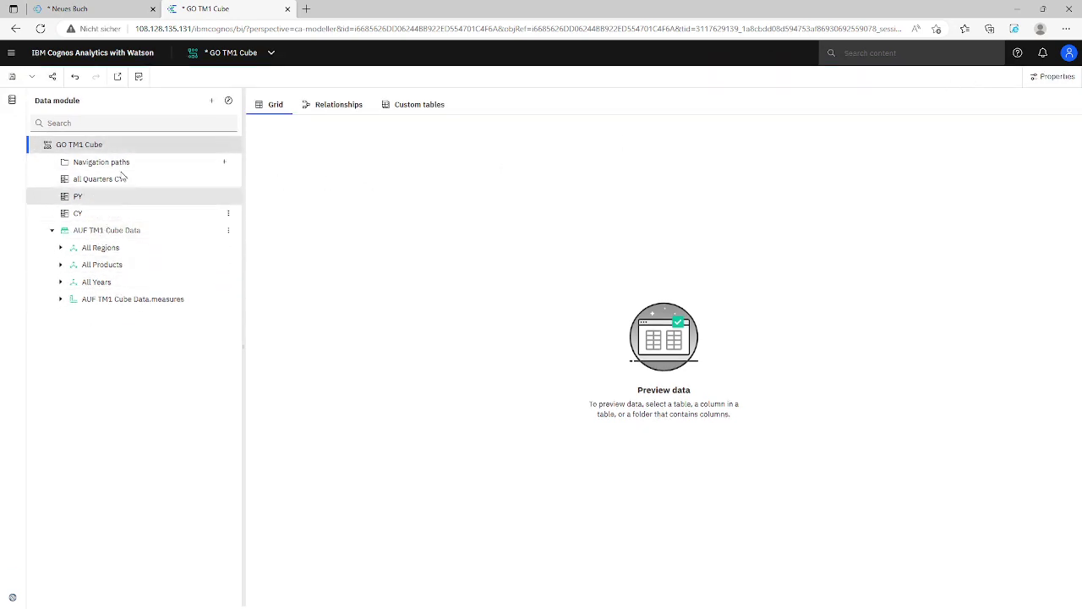
{"action": "left_click", "coordinate": [13, 77]}
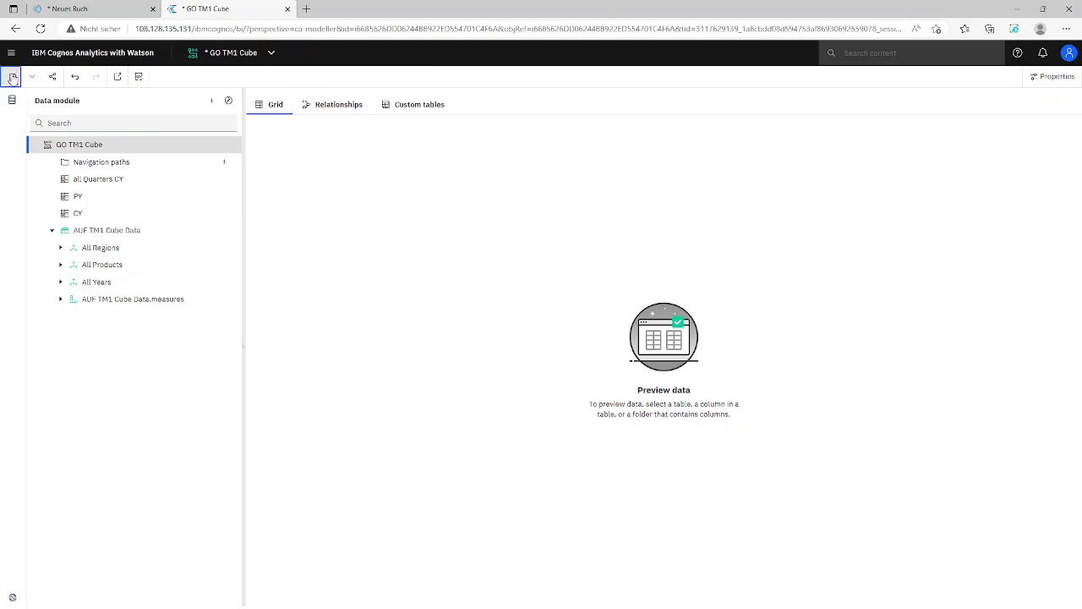
Close the GO TM1 Cube module and create a dashboard from its tile
{"action": "left_click", "coordinate": [265, 54]}
{"action": "left_click", "coordinate": [329, 103]}
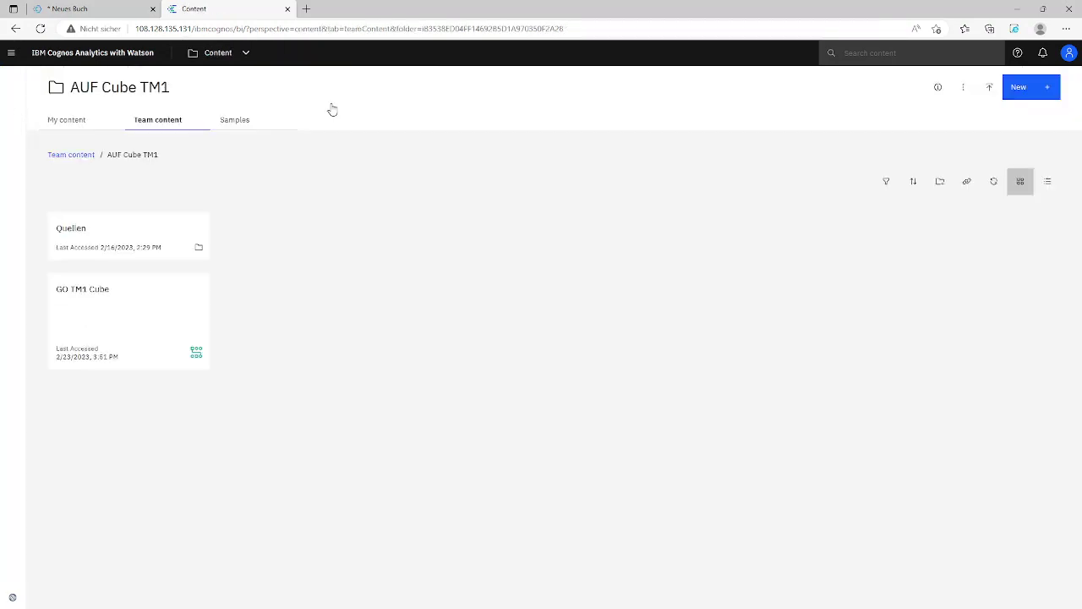
{"action": "left_click", "coordinate": [199, 288]}
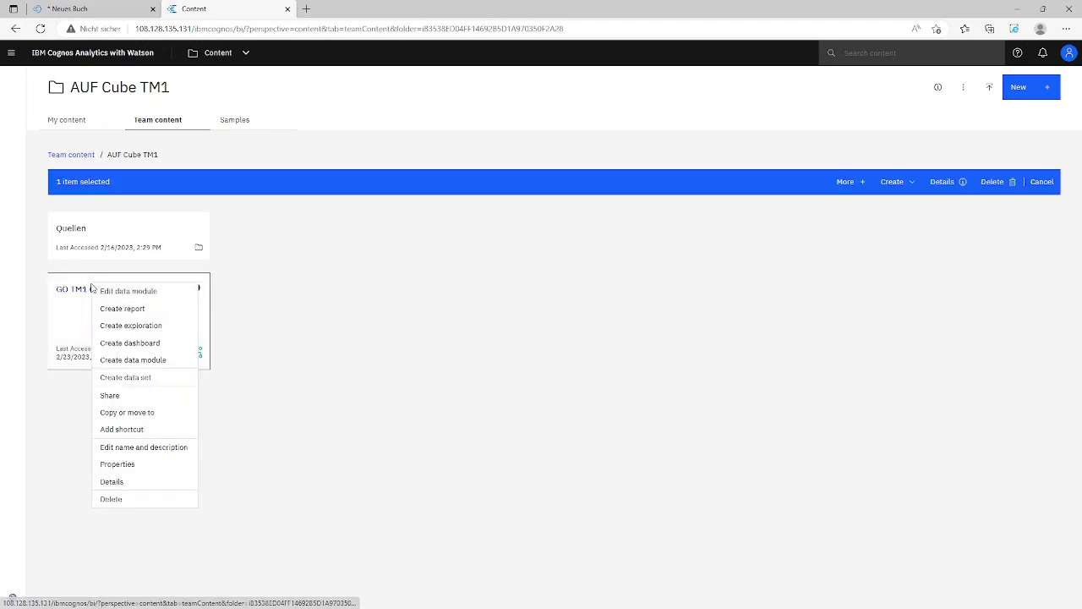
{"action": "left_click", "coordinate": [121, 345]}
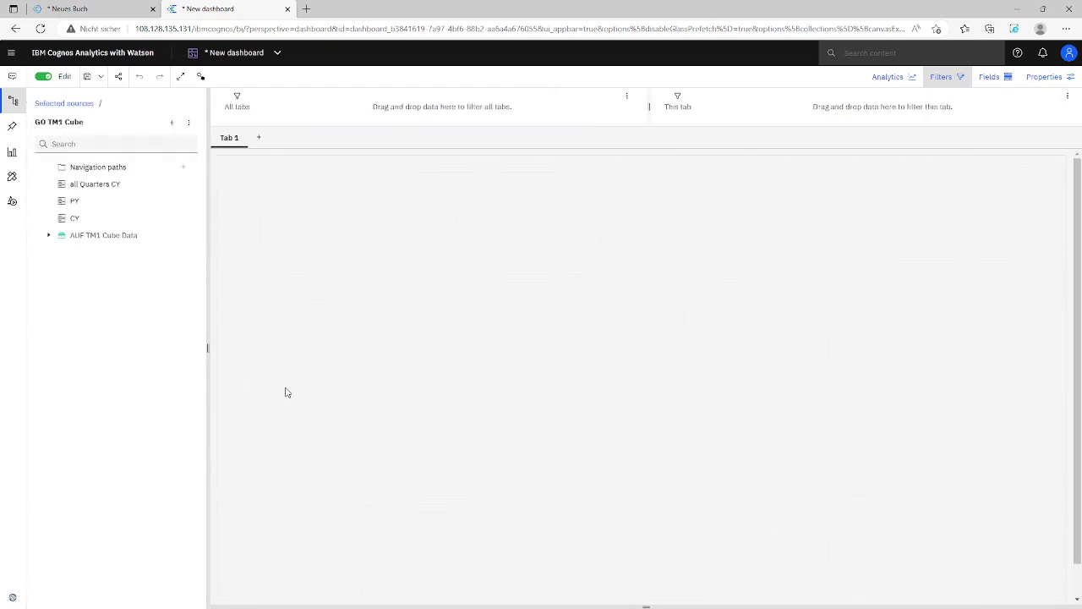
Place a stacked bar chart on the dashboard canvas
{"action": "left_click", "coordinate": [13, 152]}
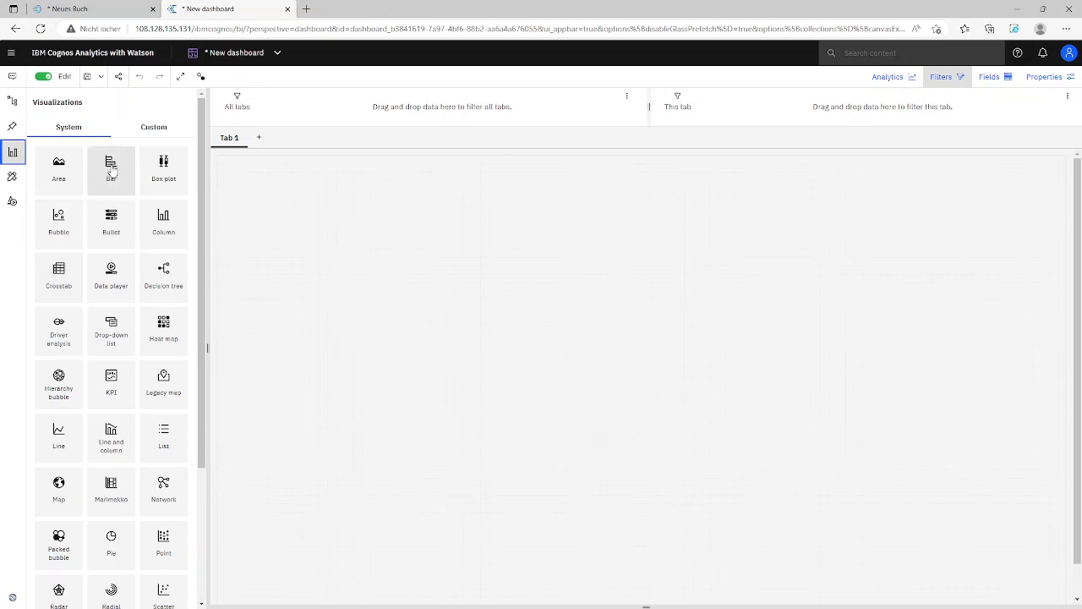
{"action": "scroll", "coordinate": [110, 169], "scroll_direction": "down", "scroll_amount": 3}
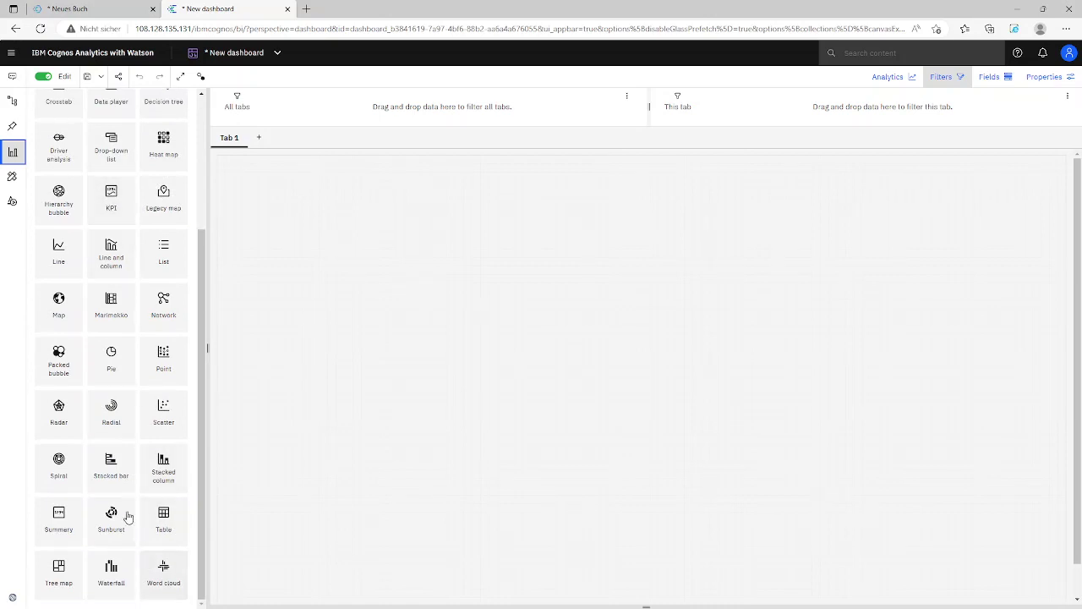
{"action": "left_click_drag", "start_coordinate": [111, 463], "coordinate": [337, 229]}
{"action": "left_click", "coordinate": [12, 102]}
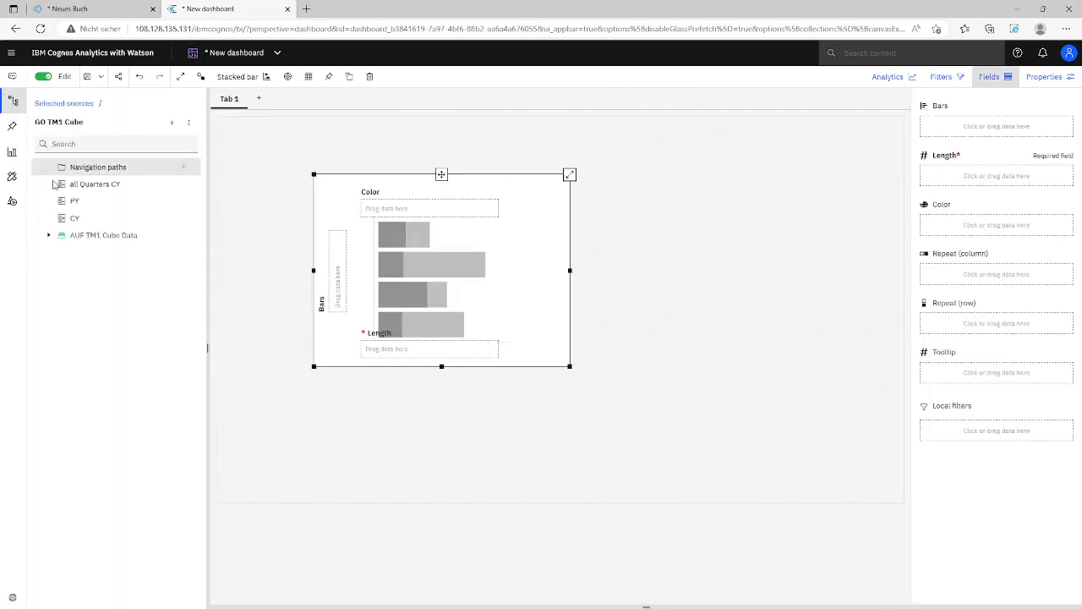
Assign Quantity to Length and all Quarters CY to Bars
{"action": "left_click", "coordinate": [49, 237]}
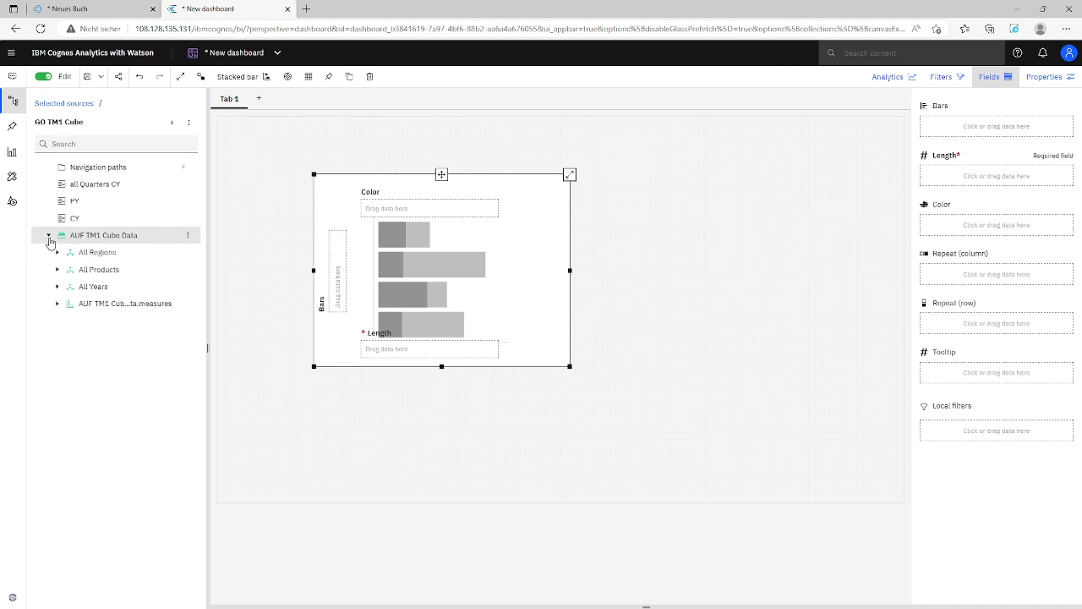
{"action": "left_click", "coordinate": [57, 304]}
{"action": "left_click_drag", "start_coordinate": [99, 328], "coordinate": [414, 355]}
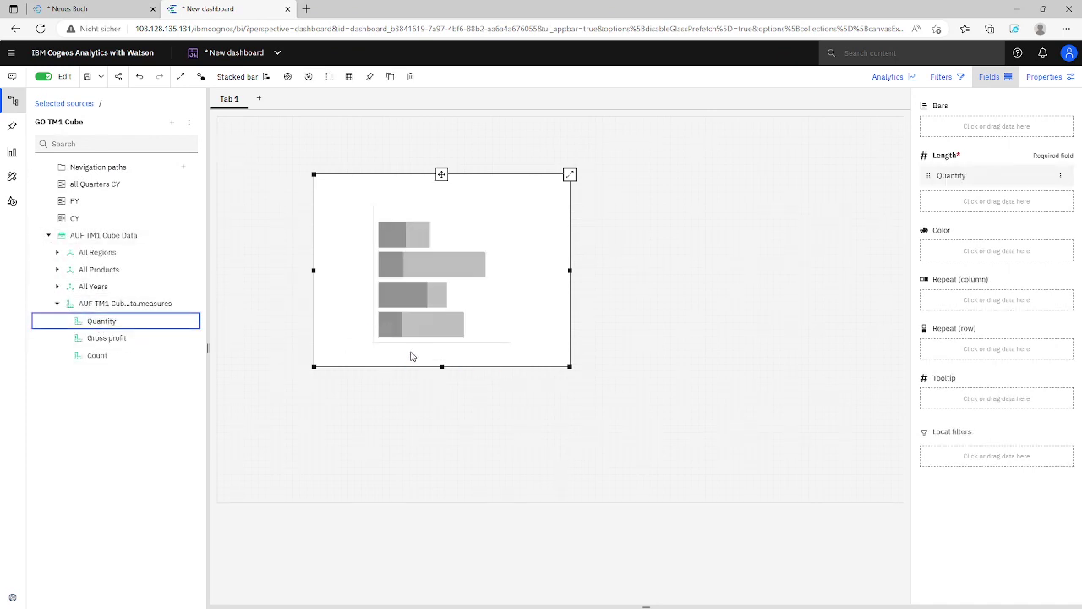
{"action": "left_click", "coordinate": [83, 188]}
{"action": "left_click_drag", "start_coordinate": [83, 189], "coordinate": [341, 259]}
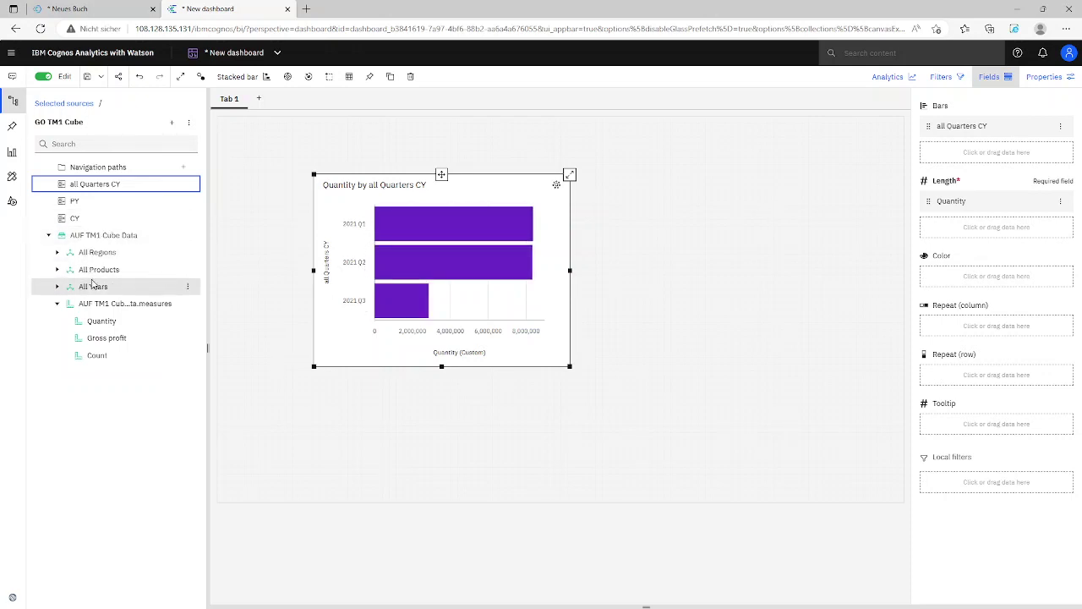
Color the bars by Sales region from the All Regions hierarchy
{"action": "left_click", "coordinate": [56, 269]}
{"action": "left_click", "coordinate": [65, 286]}
{"action": "left_click", "coordinate": [56, 252]}
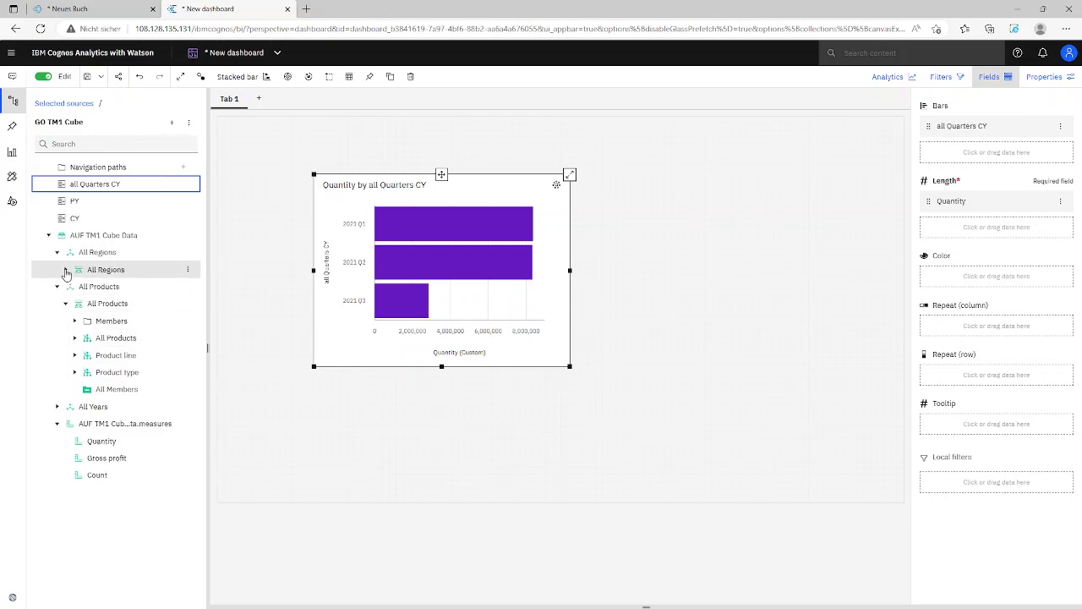
{"action": "left_click", "coordinate": [65, 269]}
{"action": "left_click_drag", "start_coordinate": [110, 327], "coordinate": [416, 225]}
Enlarge the chart wider and taller, then move it up and left
{"action": "left_click_drag", "start_coordinate": [570, 271], "coordinate": [759, 270]}
{"action": "left_click_drag", "start_coordinate": [536, 366], "coordinate": [551, 453]}
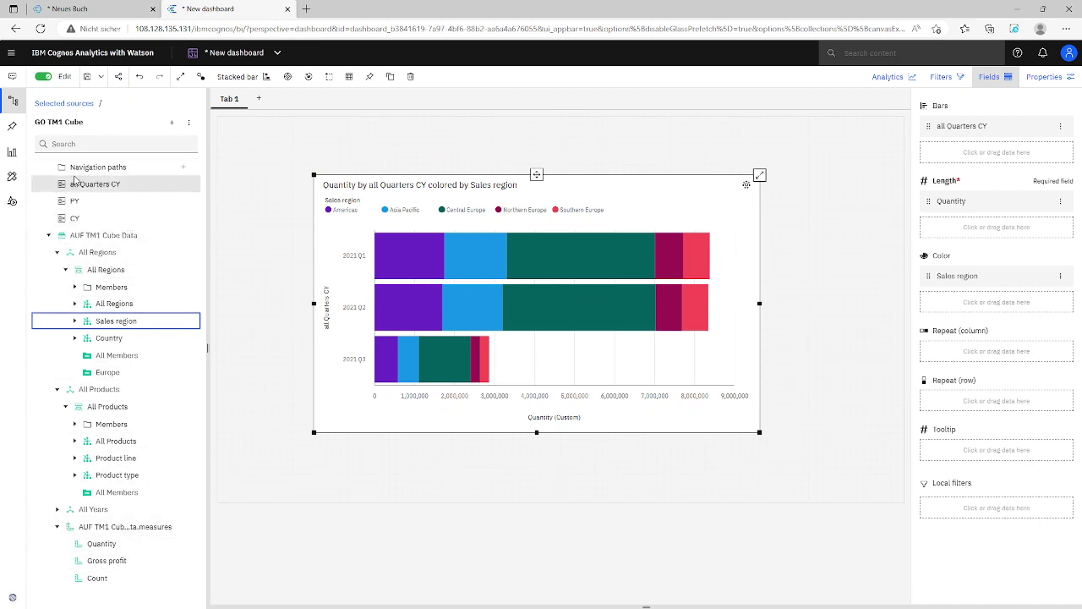
{"action": "mouse_move", "coordinate": [428, 363]}
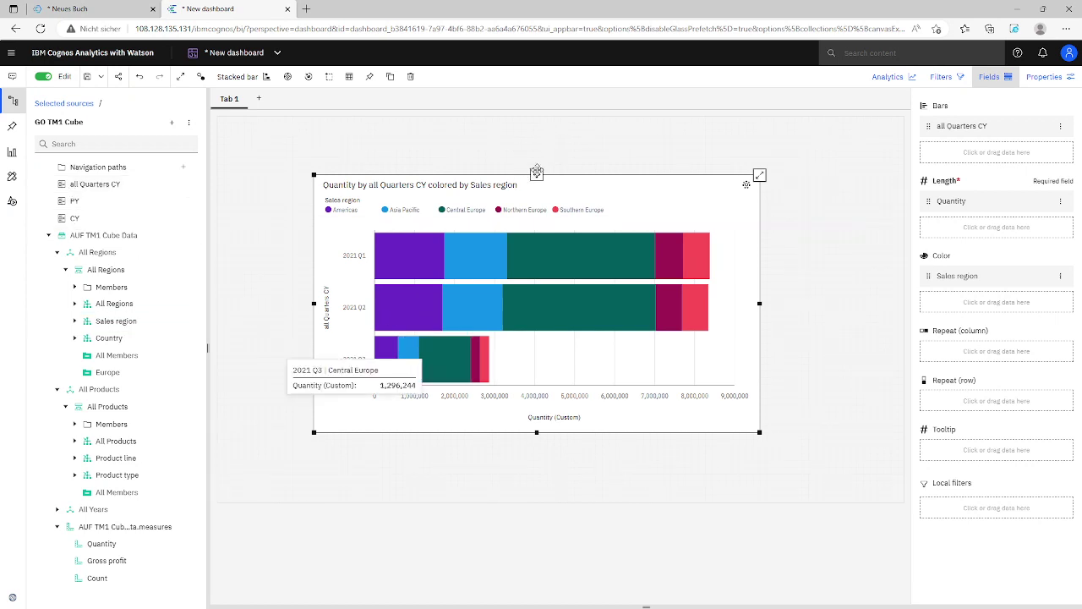
{"action": "left_click_drag", "start_coordinate": [536, 174], "coordinate": [474, 133]}
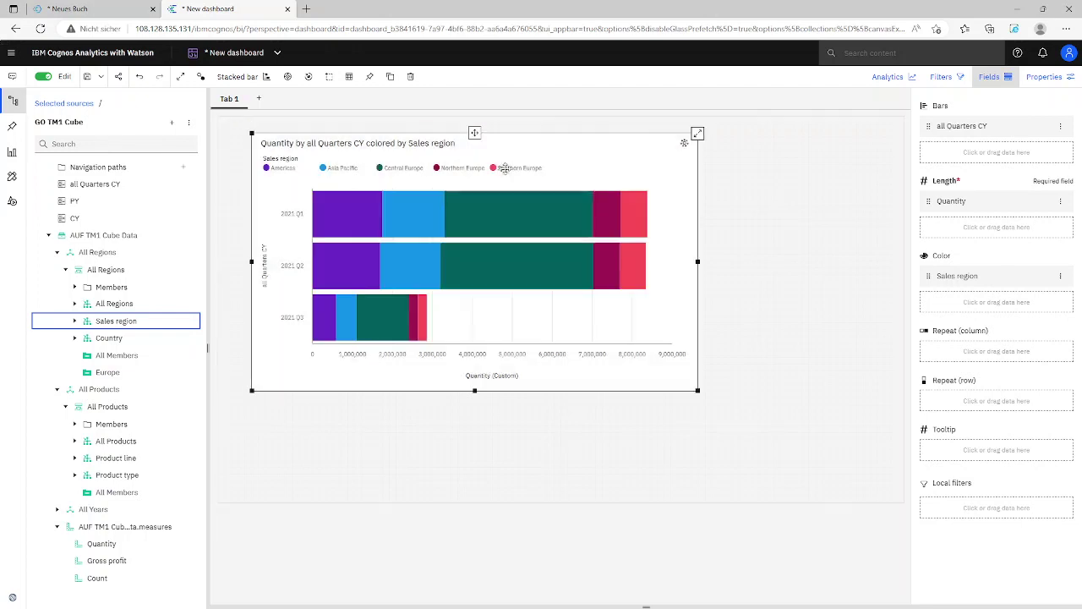